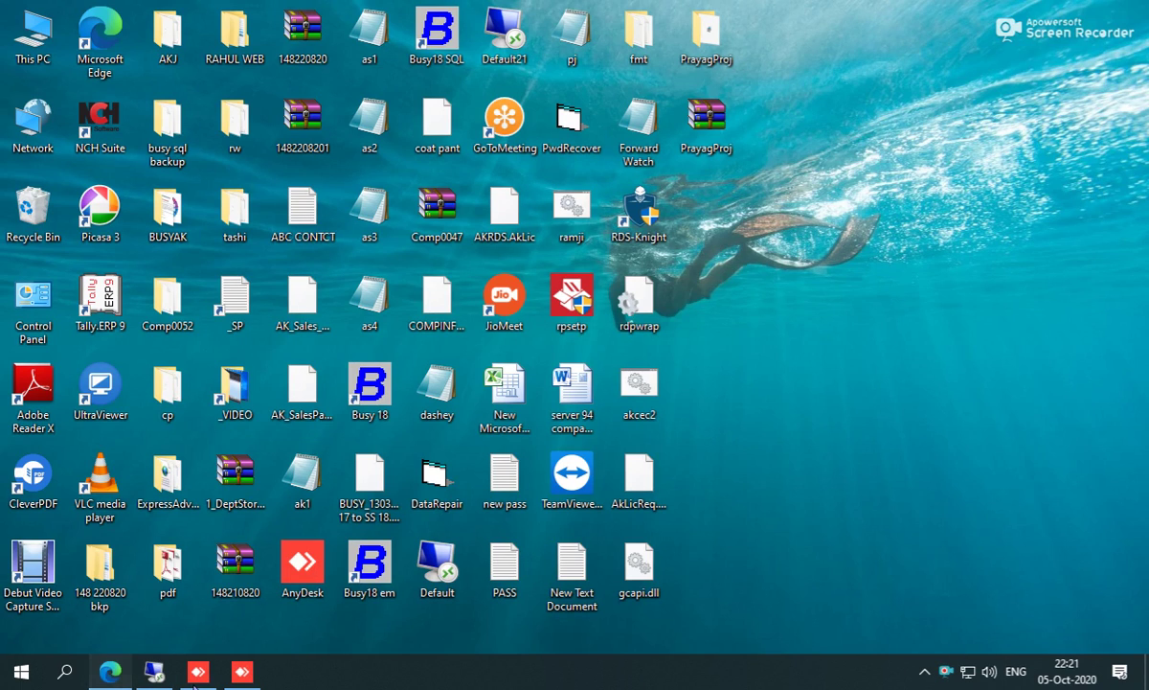
# From the IDCHosting client area, open the Lenovo Enterprise product's Plesk panel at Websites & Domains.
pyautogui.click(110, 672)
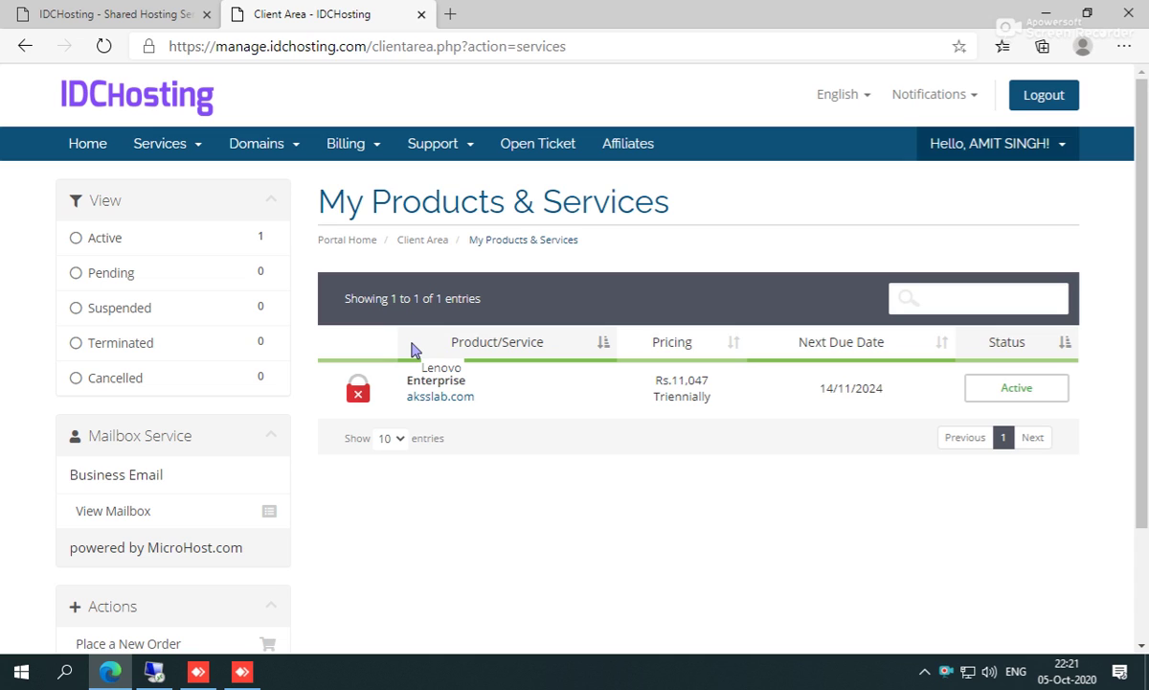
pyautogui.press('F5')
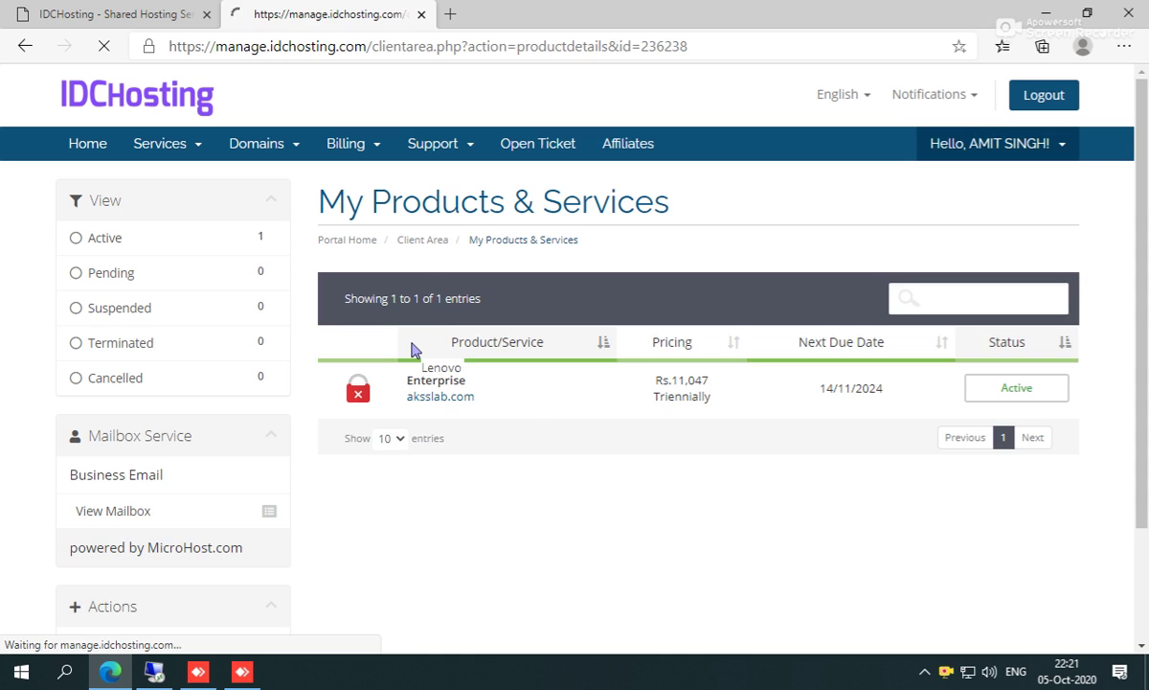
pyautogui.scroll(-5, 412, 350)
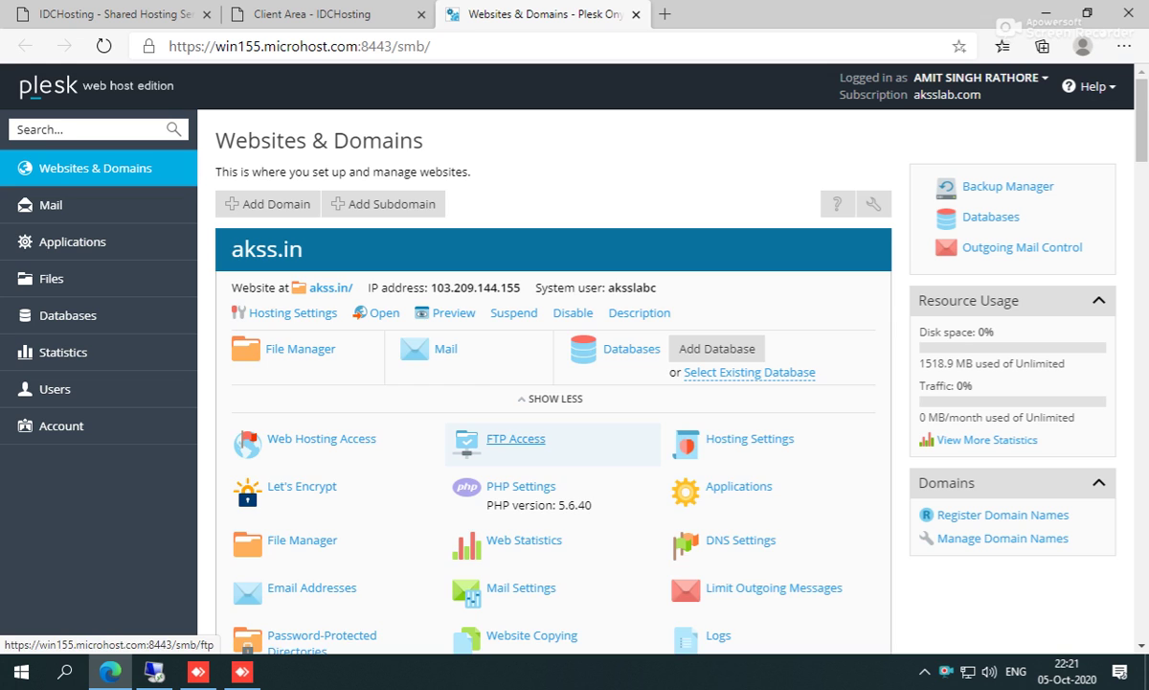
# Scroll to the aksslab.com section and open its File Manager showing the AKSSLAB folder.
pyautogui.scroll(-3, 508, 424)
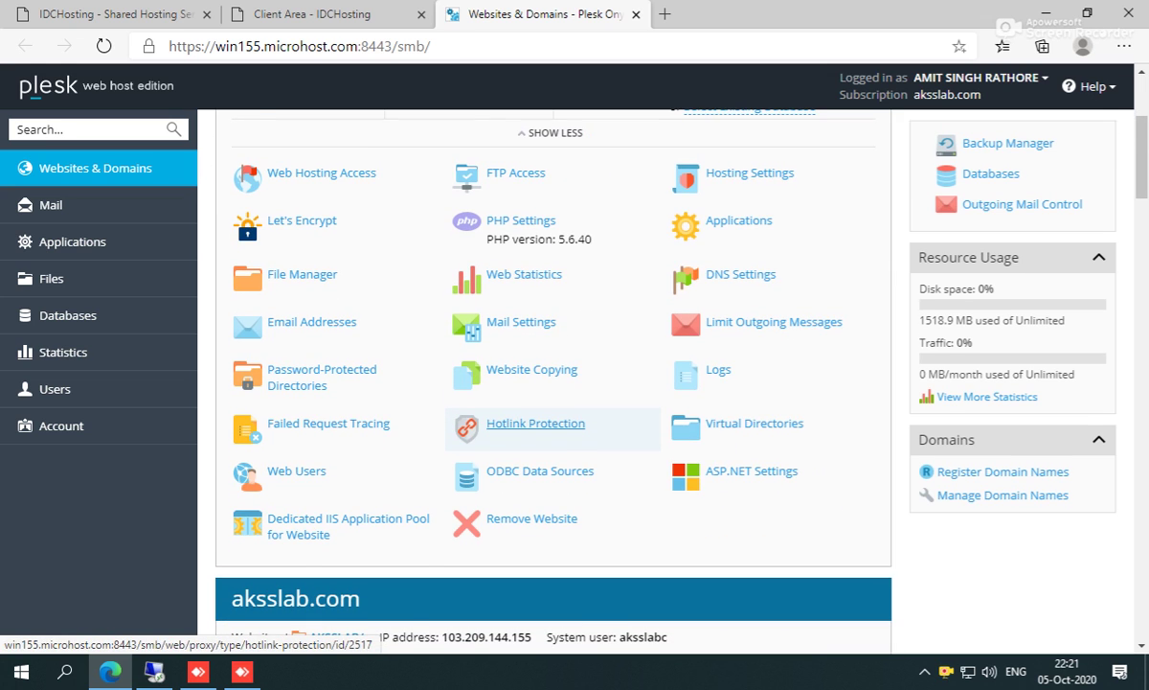
pyautogui.scroll(-4, 507, 424)
pyautogui.scroll(-2, 386, 295)
pyautogui.scroll(2, 386, 295)
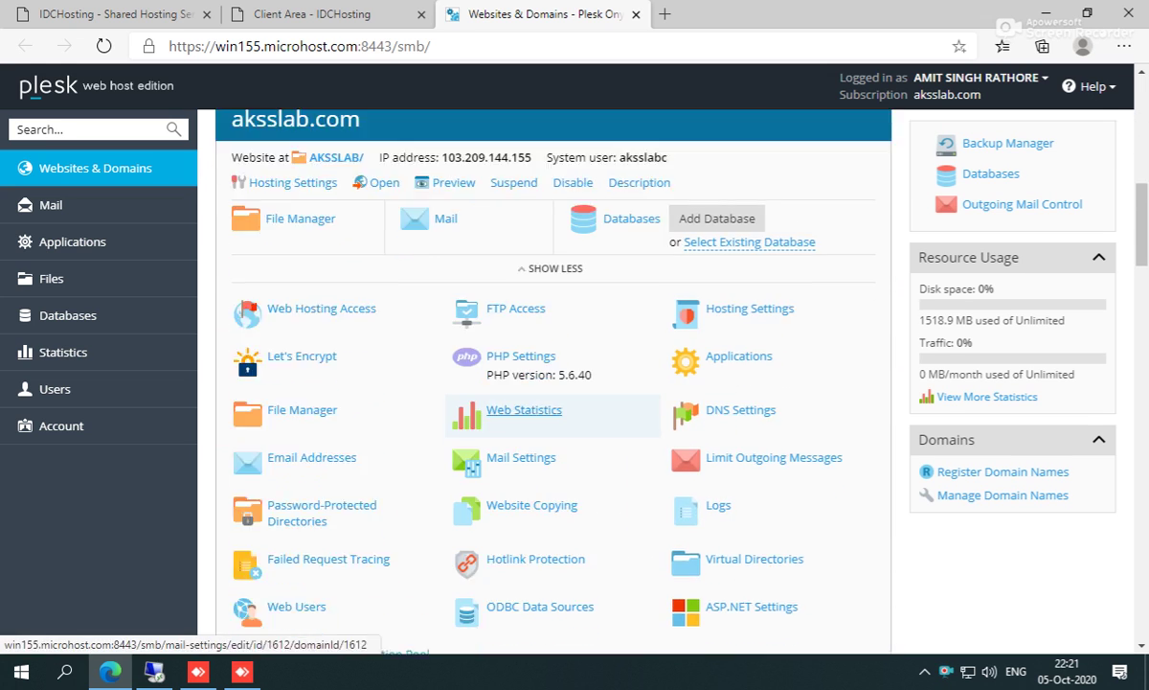
pyautogui.scroll(-2, 386, 304)
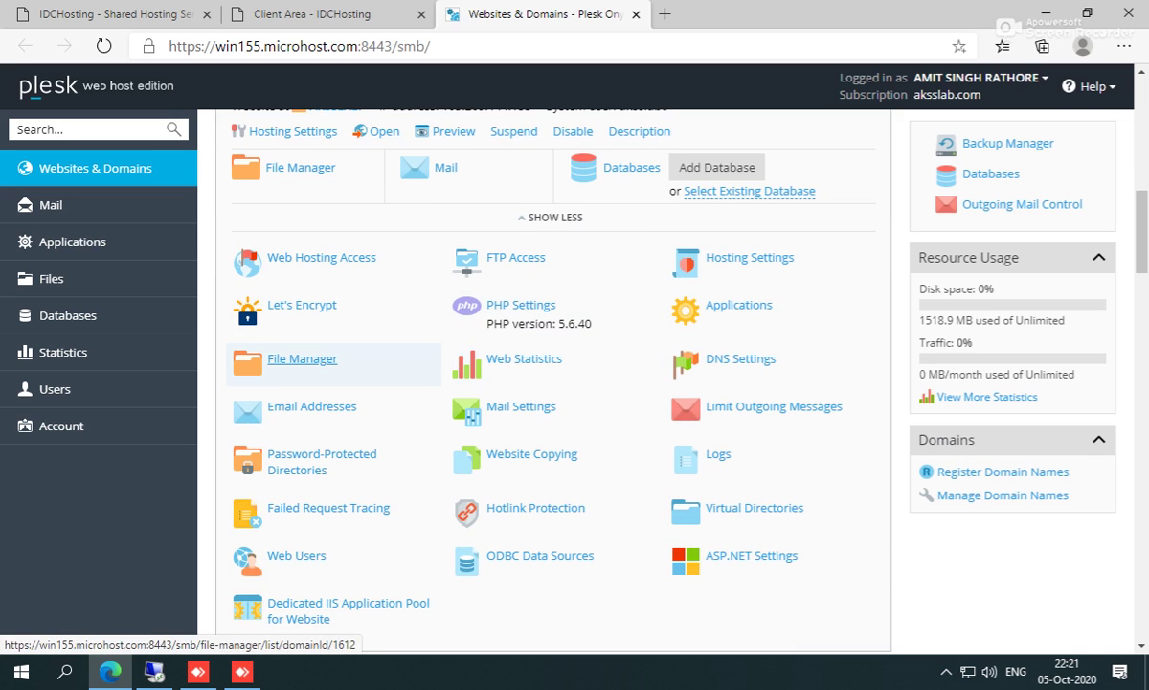
pyautogui.scroll(1, 386, 305)
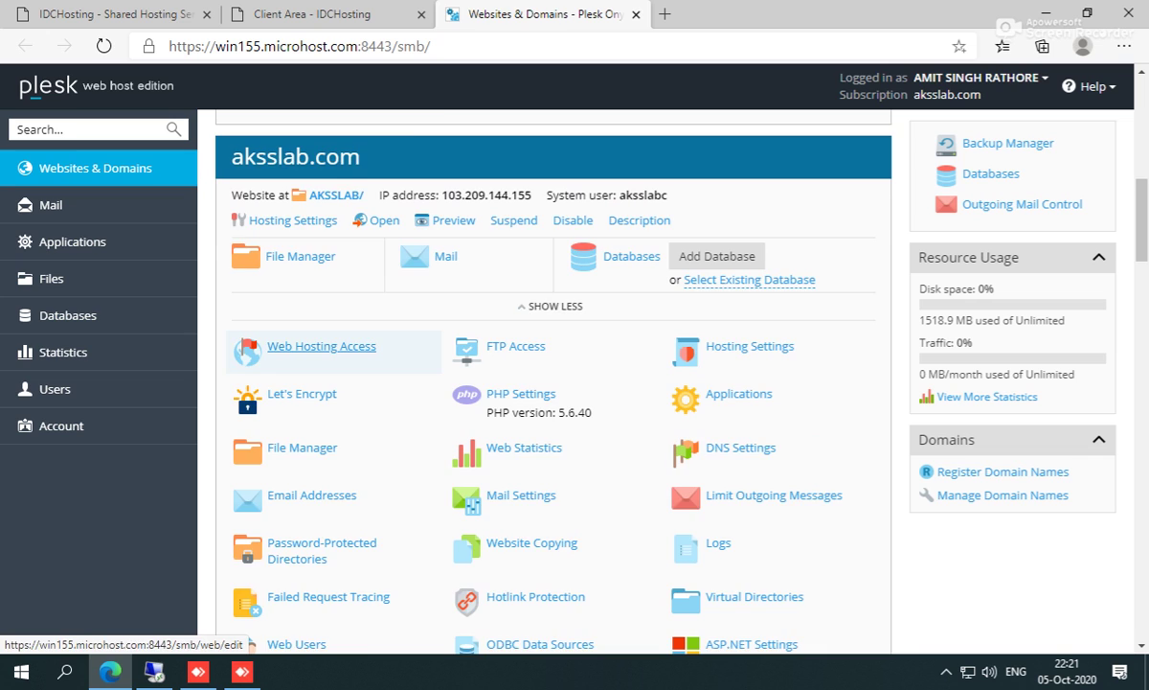
pyautogui.scroll(-1, 386, 305)
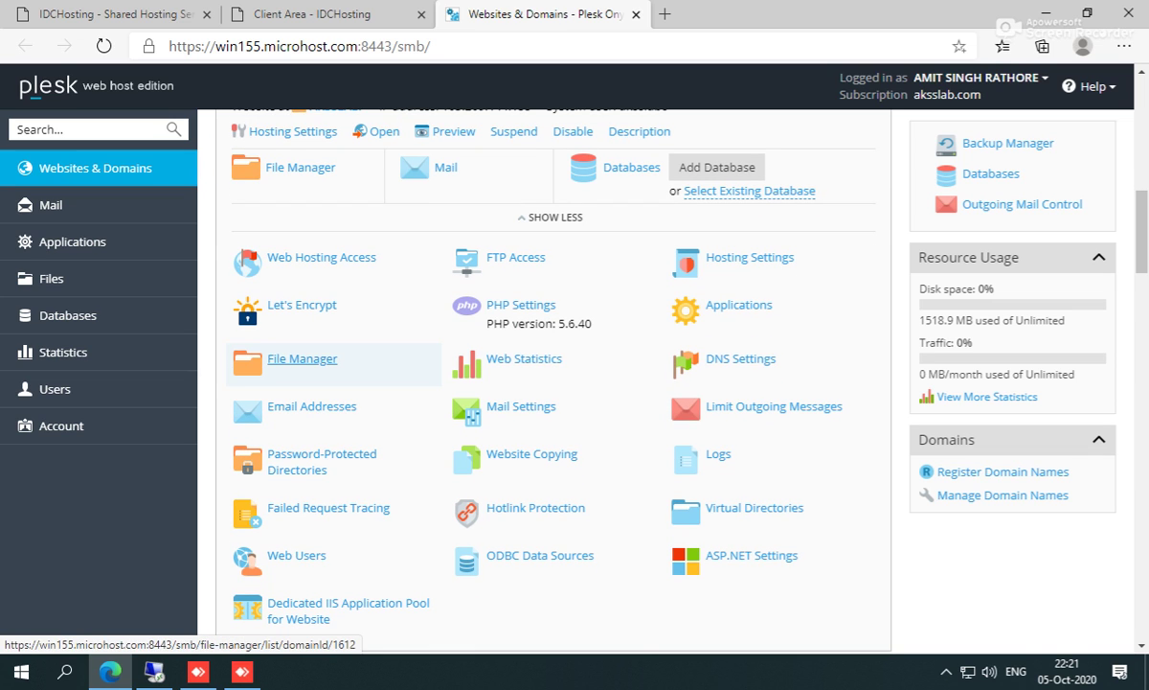
pyautogui.click(302, 358)
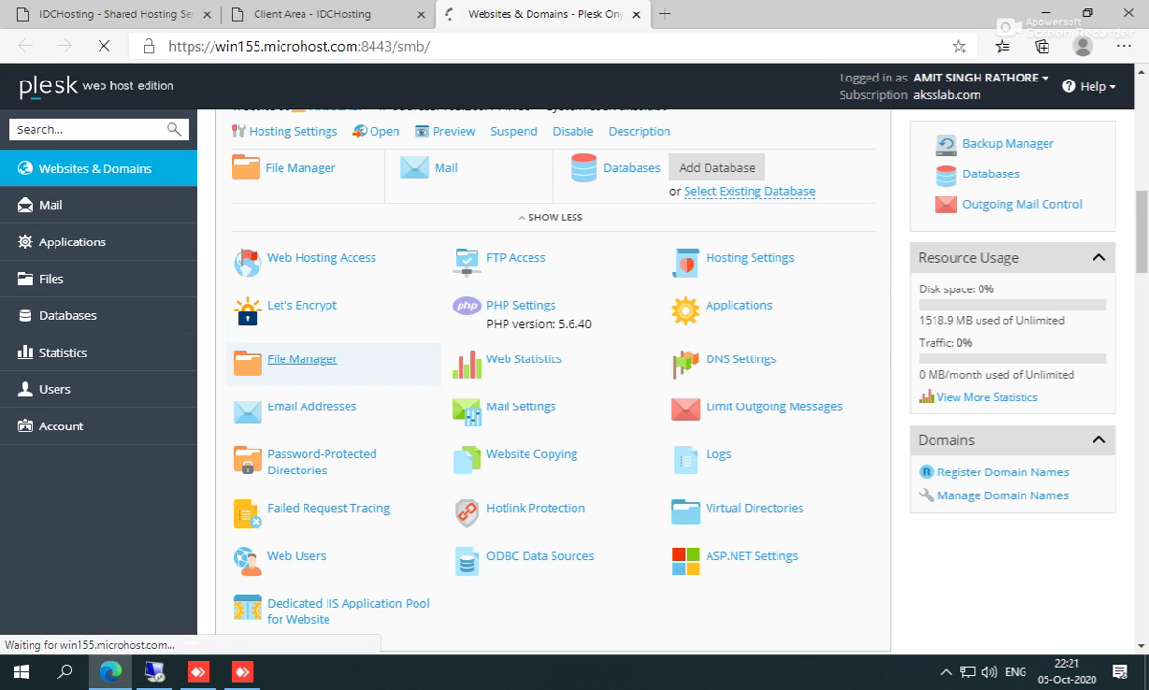
pyautogui.scroll(3, 301, 358)
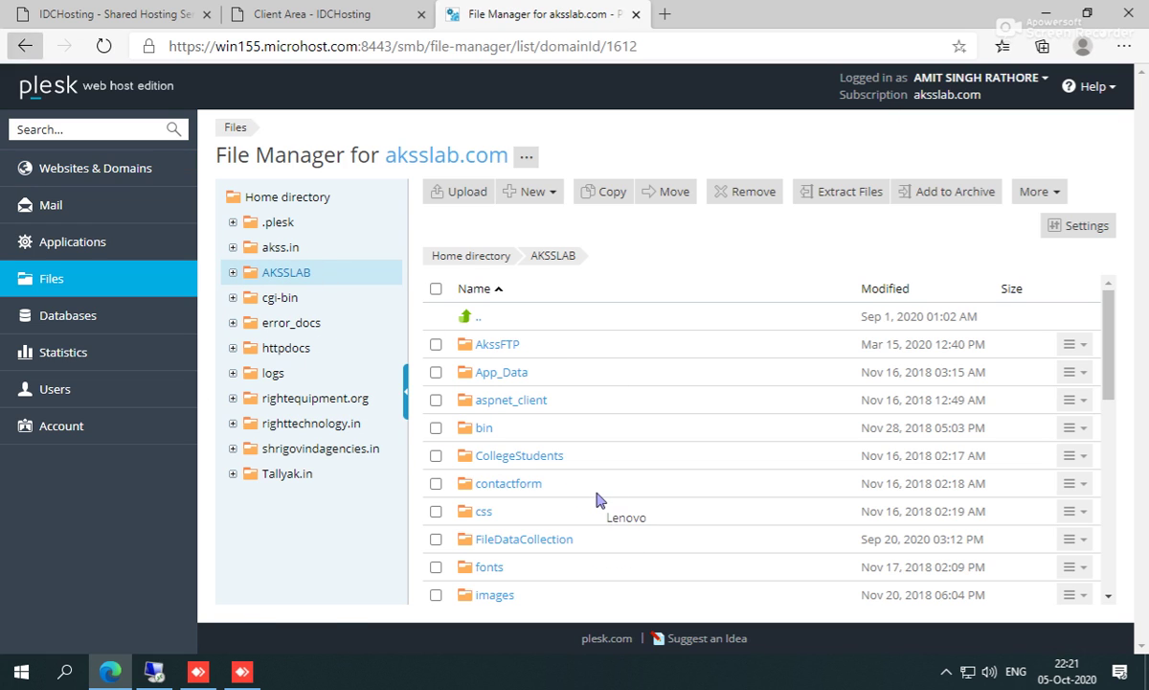
# Return to Websites & Domains, reopen the aksslab.com File Manager and enter the FileDataCollection folder.
pyautogui.click(129, 276)
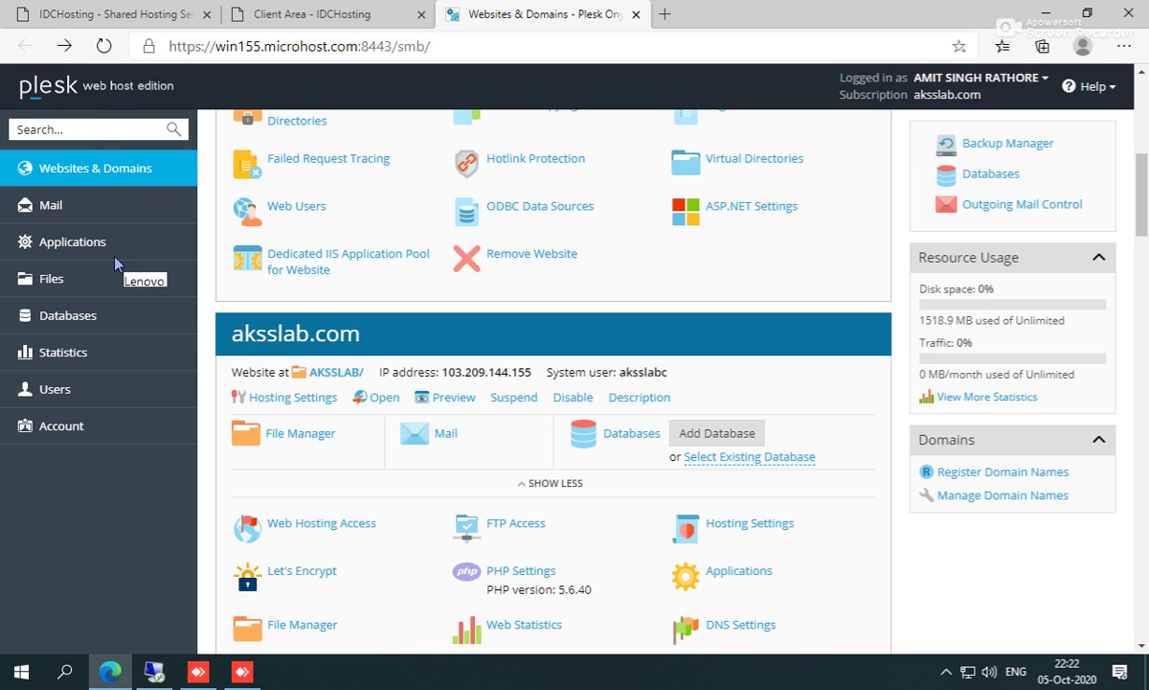
pyautogui.click(351, 426)
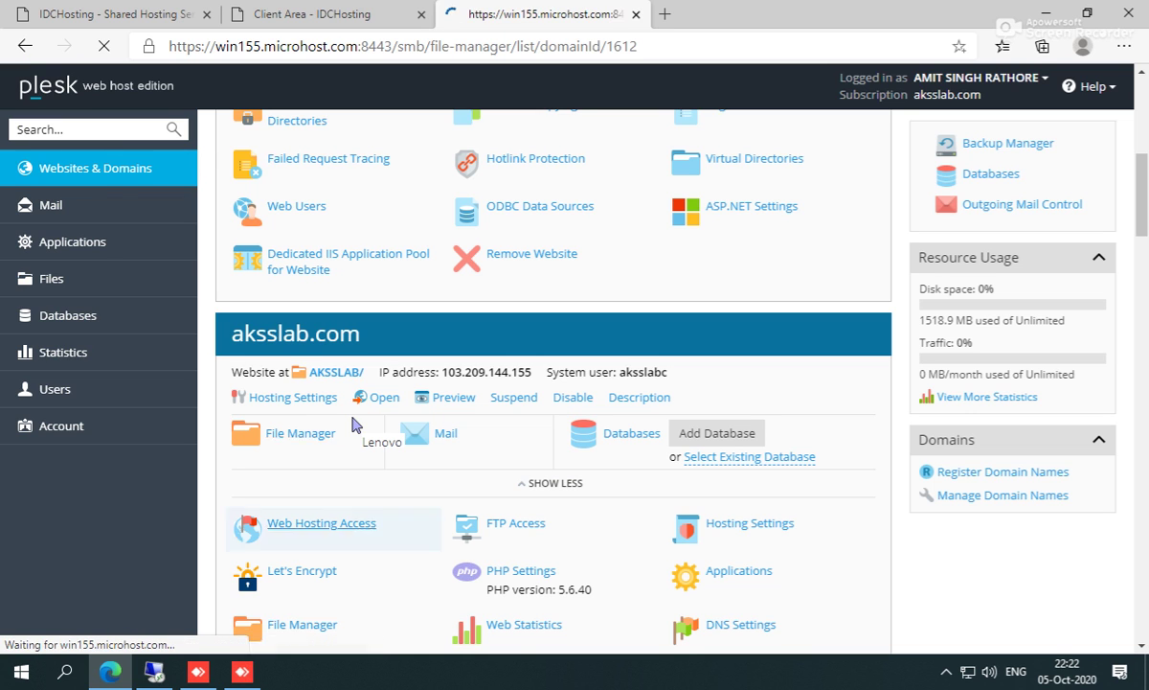
pyautogui.scroll(-1, 757, 357)
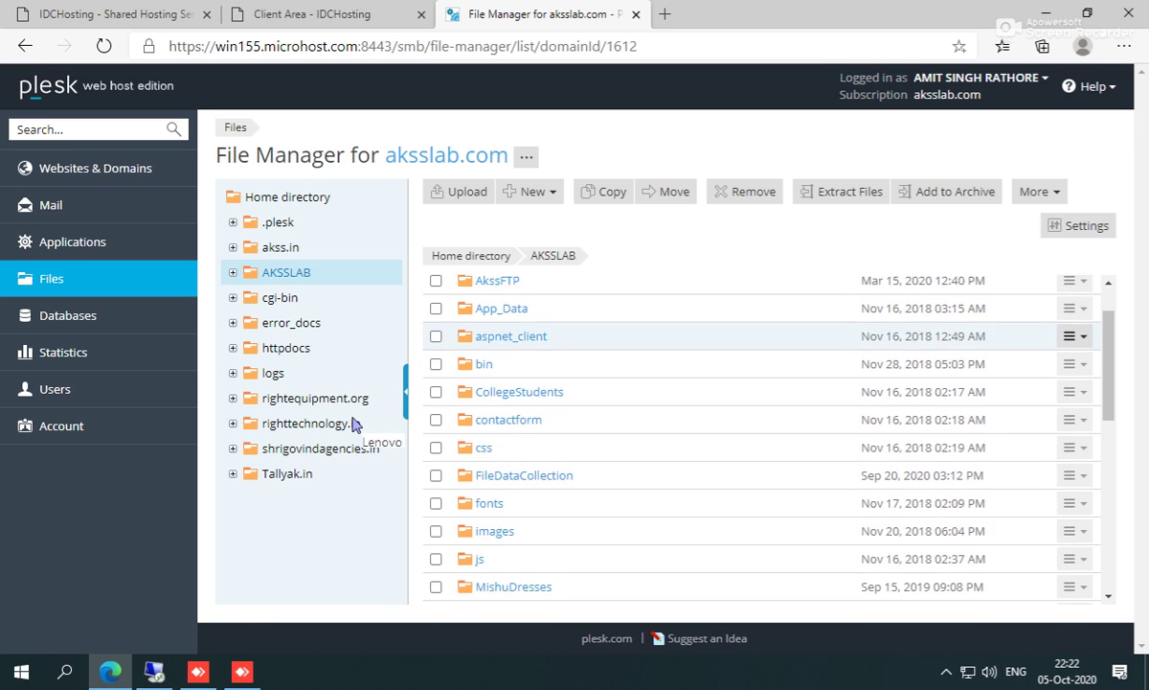
pyautogui.scroll(-1, 756, 412)
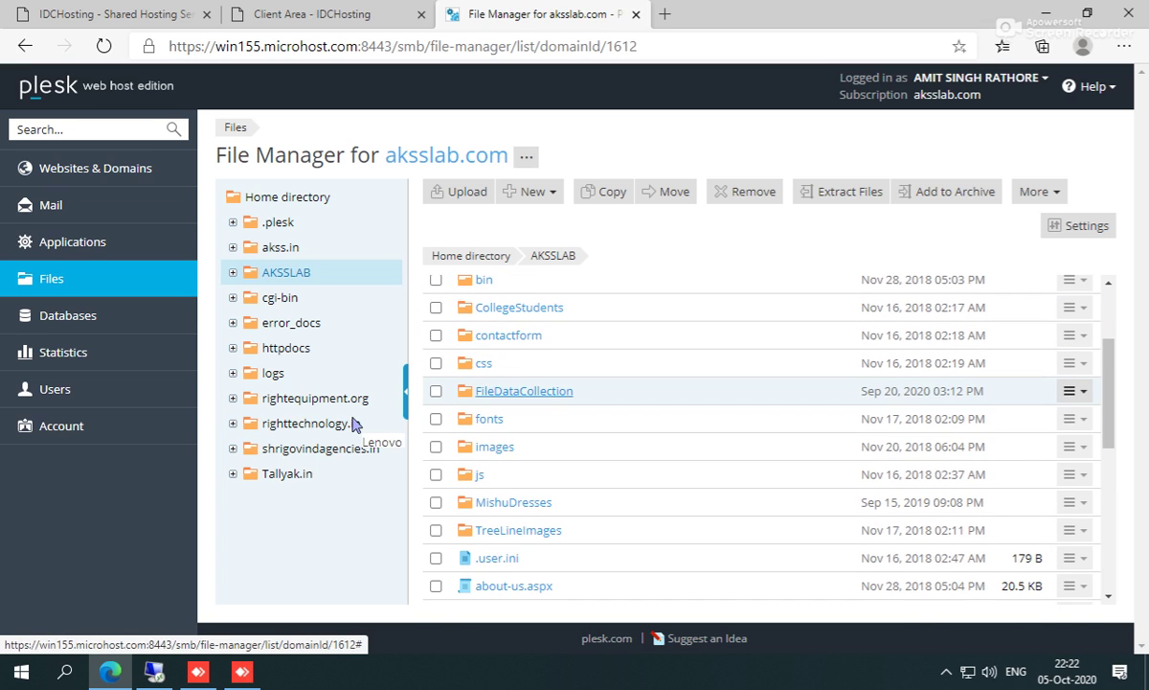
pyautogui.scroll(1, 757, 419)
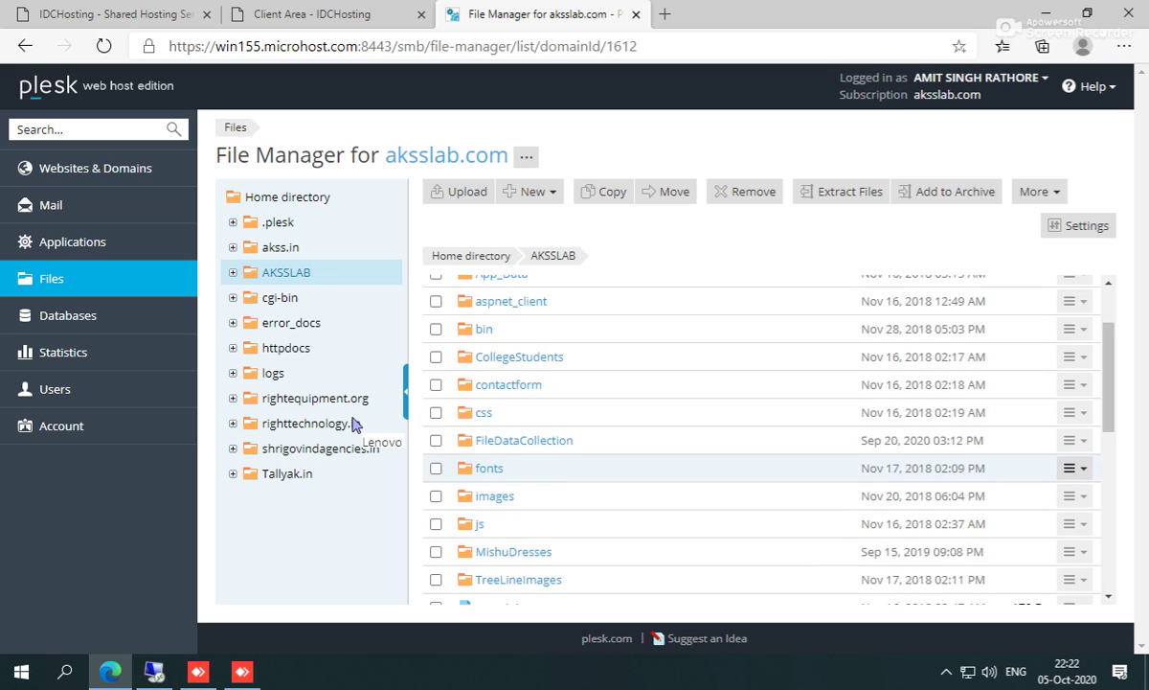
pyautogui.scroll(2, 756, 402)
pyautogui.scroll(-2, 756, 402)
pyautogui.scroll(-1, 757, 402)
pyautogui.scroll(-2, 756, 402)
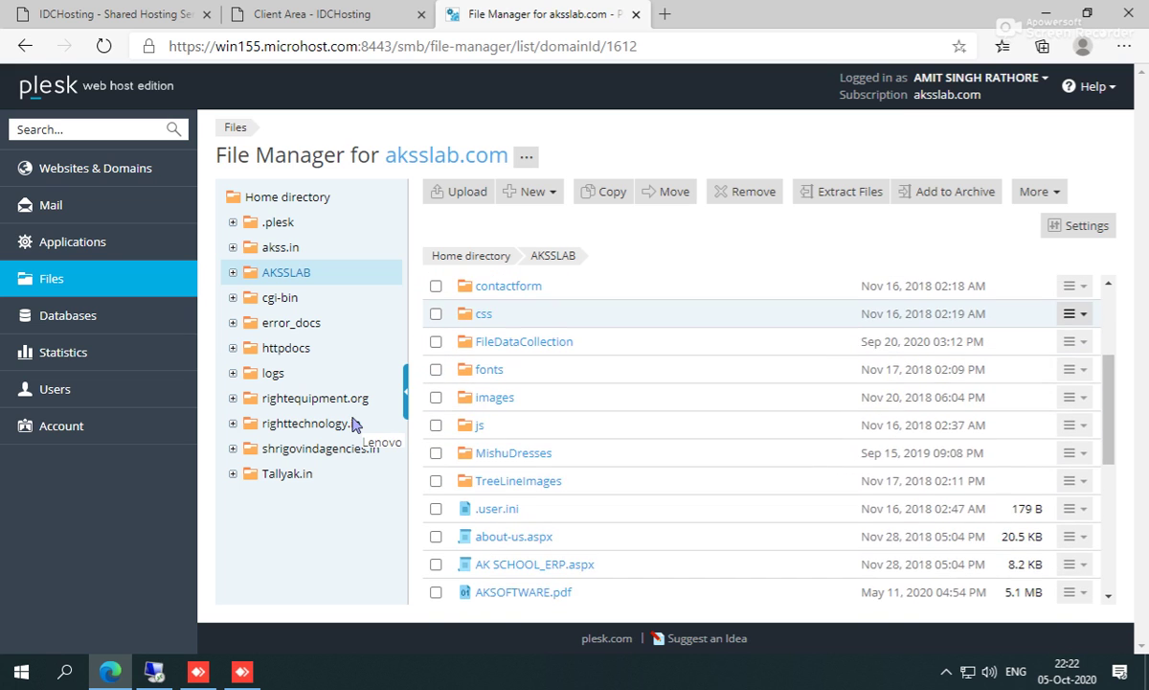
pyautogui.scroll(1, 498, 450)
pyautogui.click(522, 394)
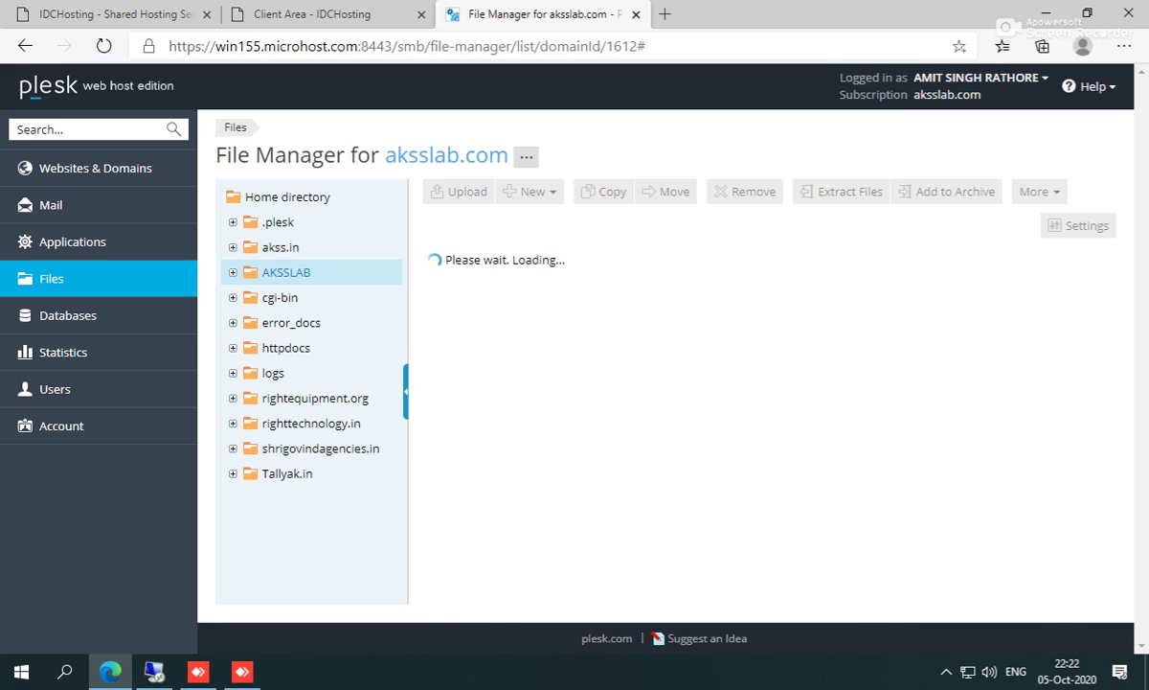
# Browse the FileDataCollection listing and bring up the Create File / Create Directory choices.
pyautogui.scroll(-1, 756, 402)
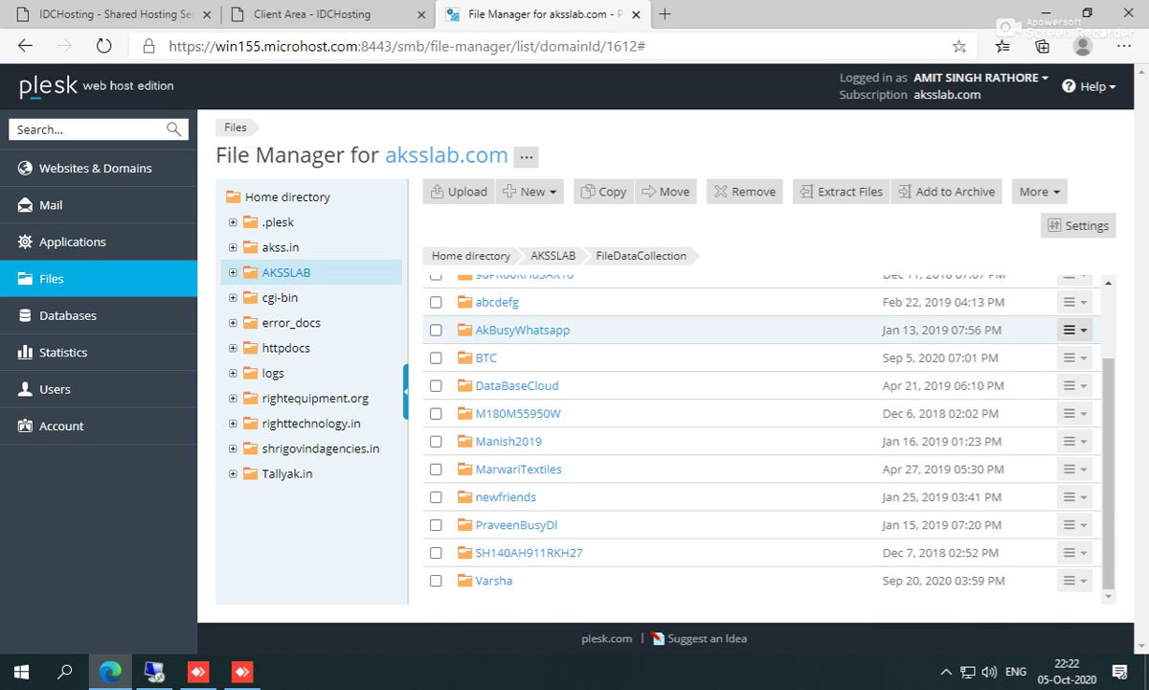
pyautogui.scroll(1, 756, 441)
pyautogui.scroll(1, 756, 441)
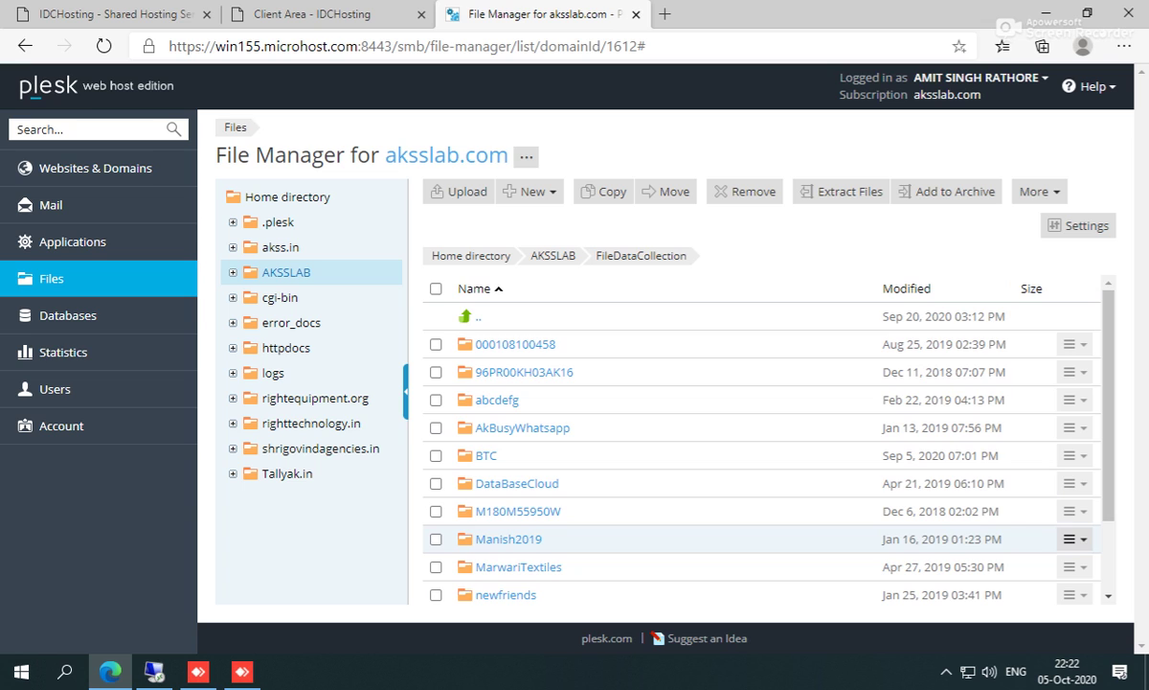
pyautogui.scroll(-2, 522, 330)
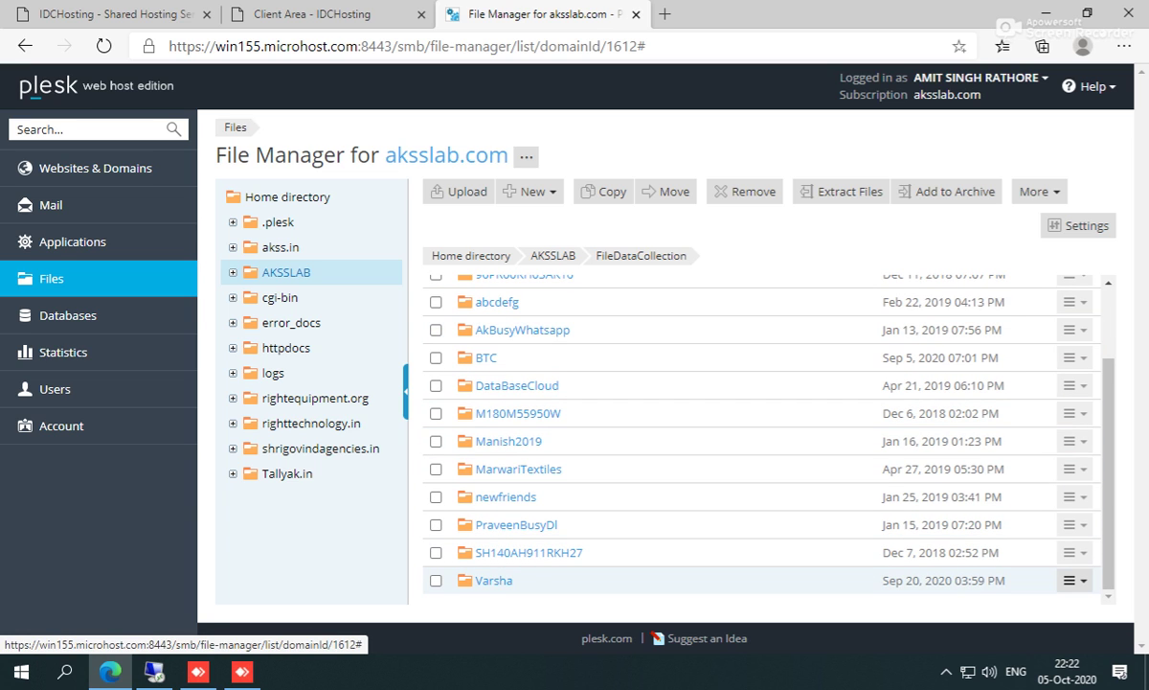
pyautogui.scroll(2, 574, 518)
pyautogui.scroll(1, 575, 519)
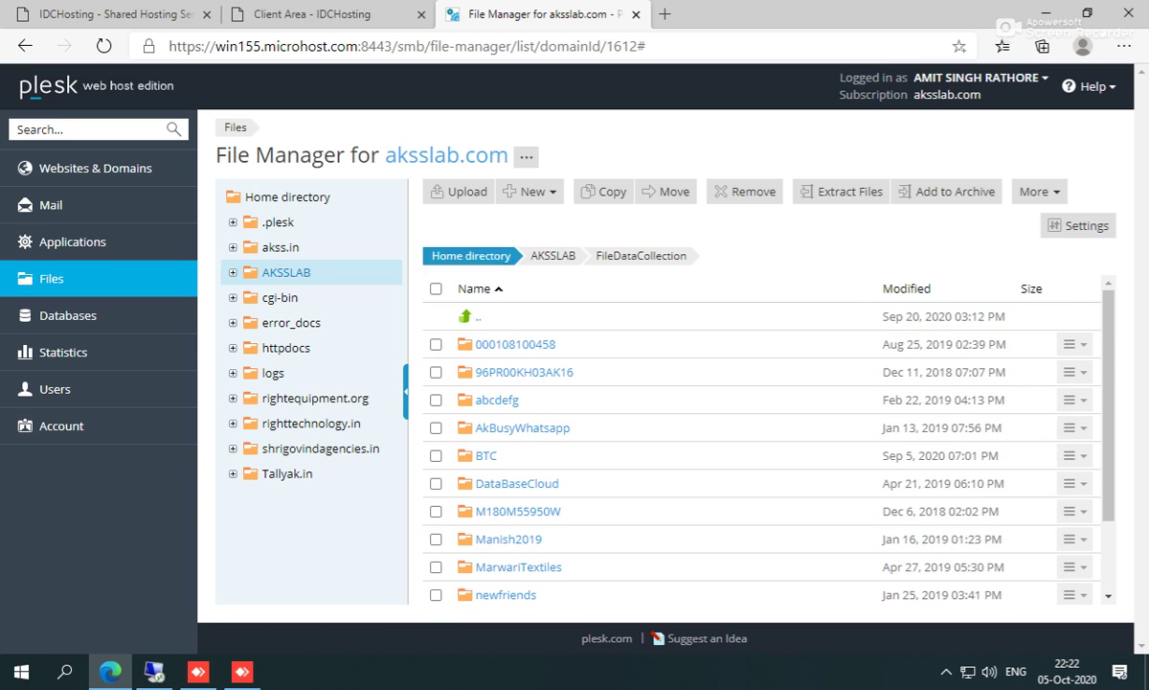
pyautogui.click(530, 191)
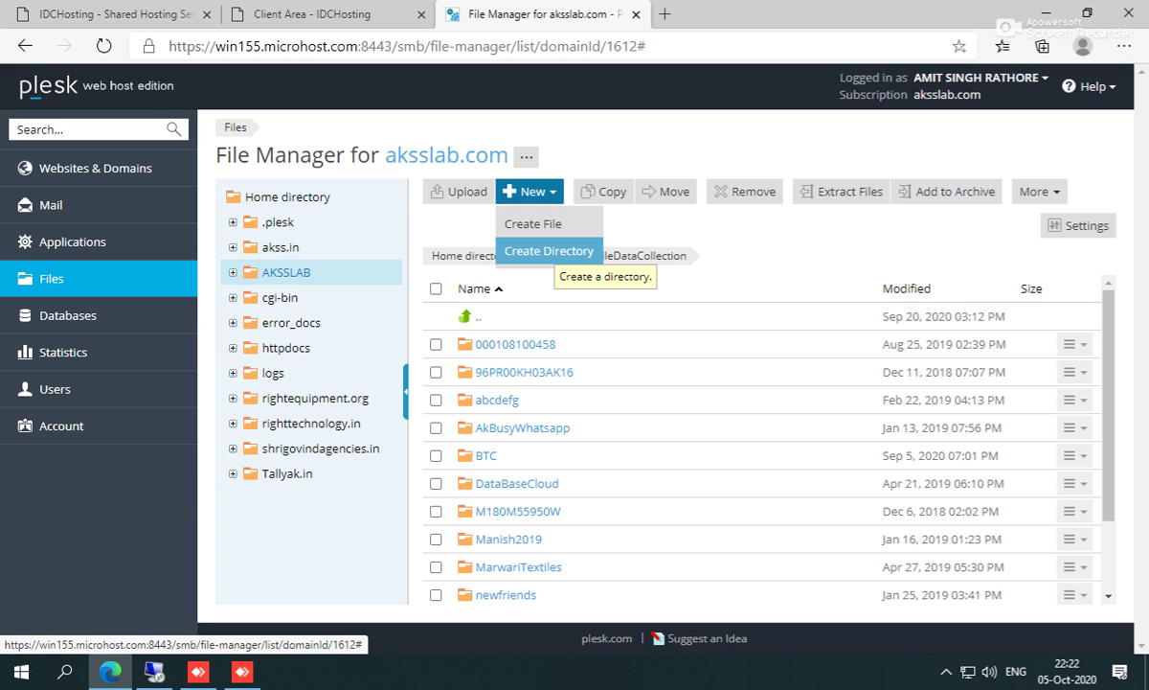
# Create a directory named KASHVI inside FileDataCollection.
pyautogui.click(551, 251)
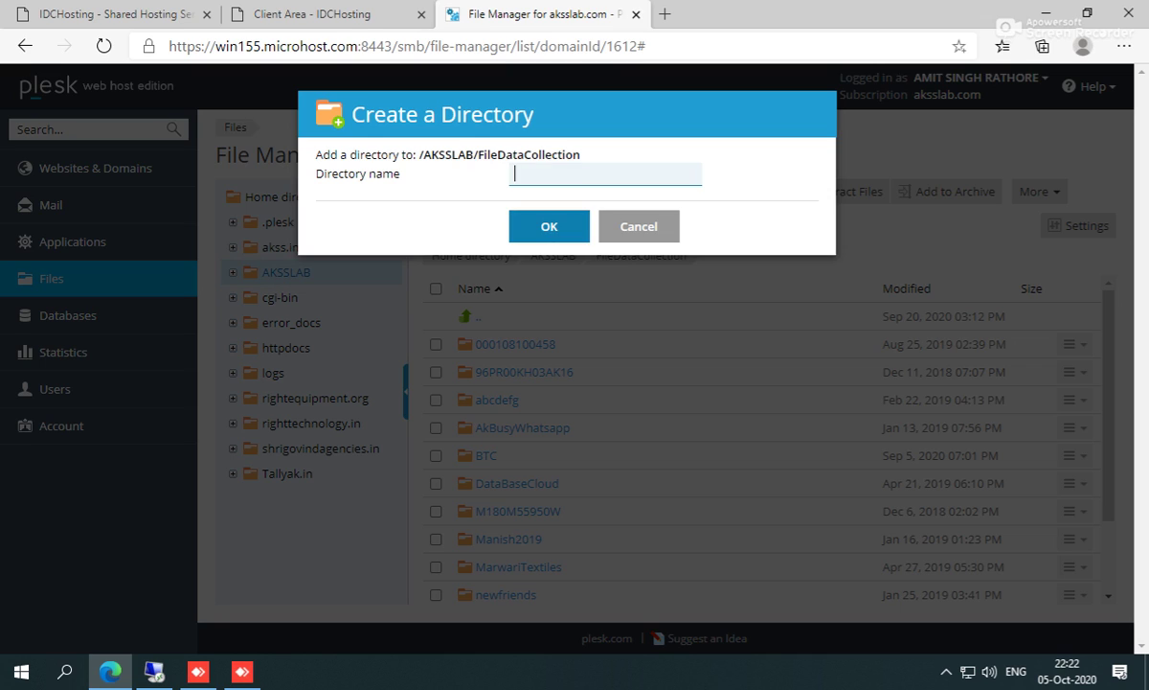
pyautogui.write('k')
pyautogui.write('ash')
pyautogui.press('BackSpace')
pyautogui.press('BackSpace')
pyautogui.press('BackSpace')
pyautogui.press('BackSpace')
pyautogui.write('KASH')
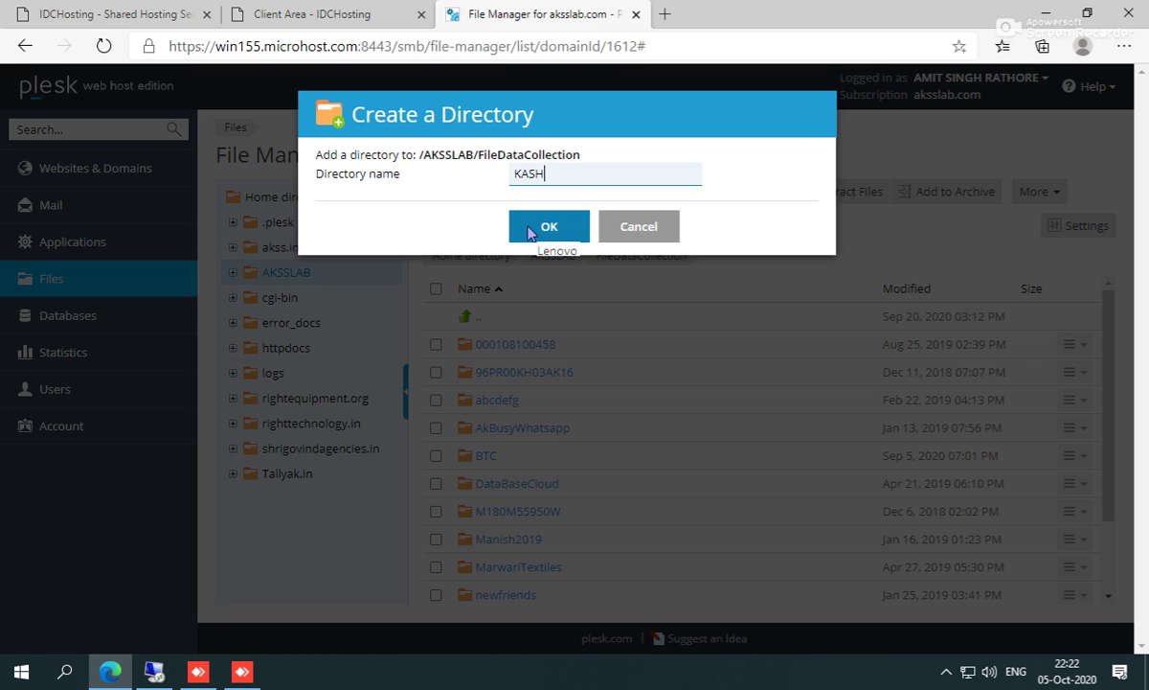
pyautogui.write('VI')
pyautogui.click(530, 233)
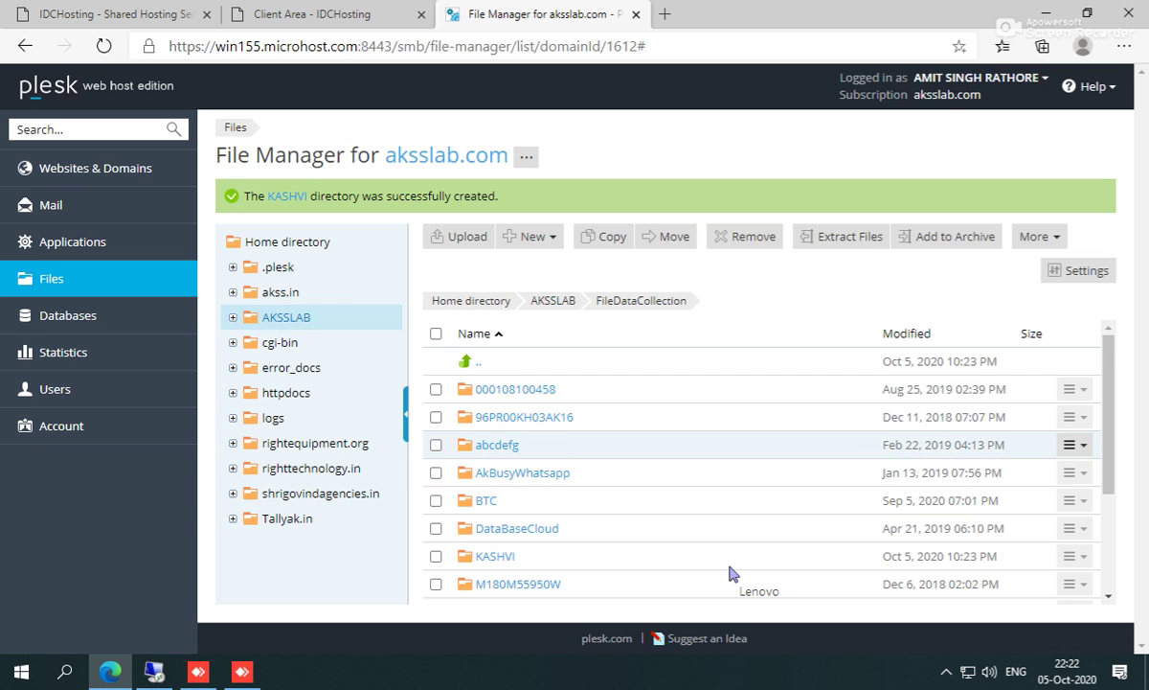
pyautogui.scroll(-1, 730, 573)
pyautogui.scroll(-2, 730, 573)
pyautogui.scroll(-1, 730, 573)
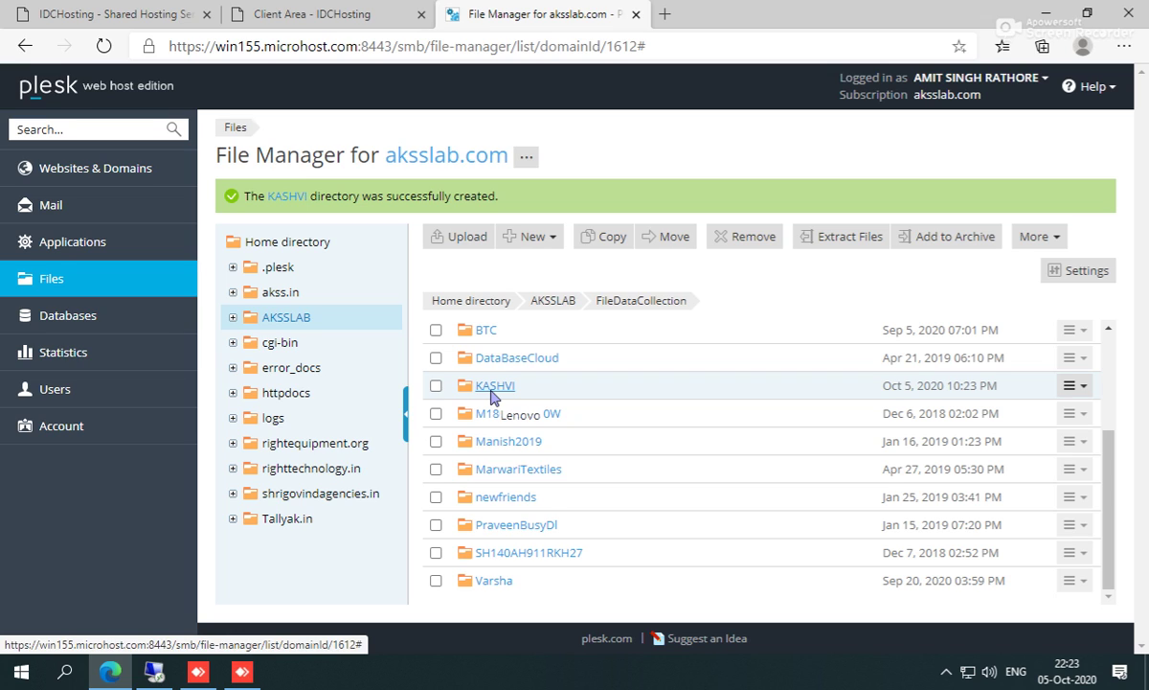
# Go from File Manager to aksslab.com's FTP Access page listing its 19 FTP accounts.
pyautogui.click(491, 393)
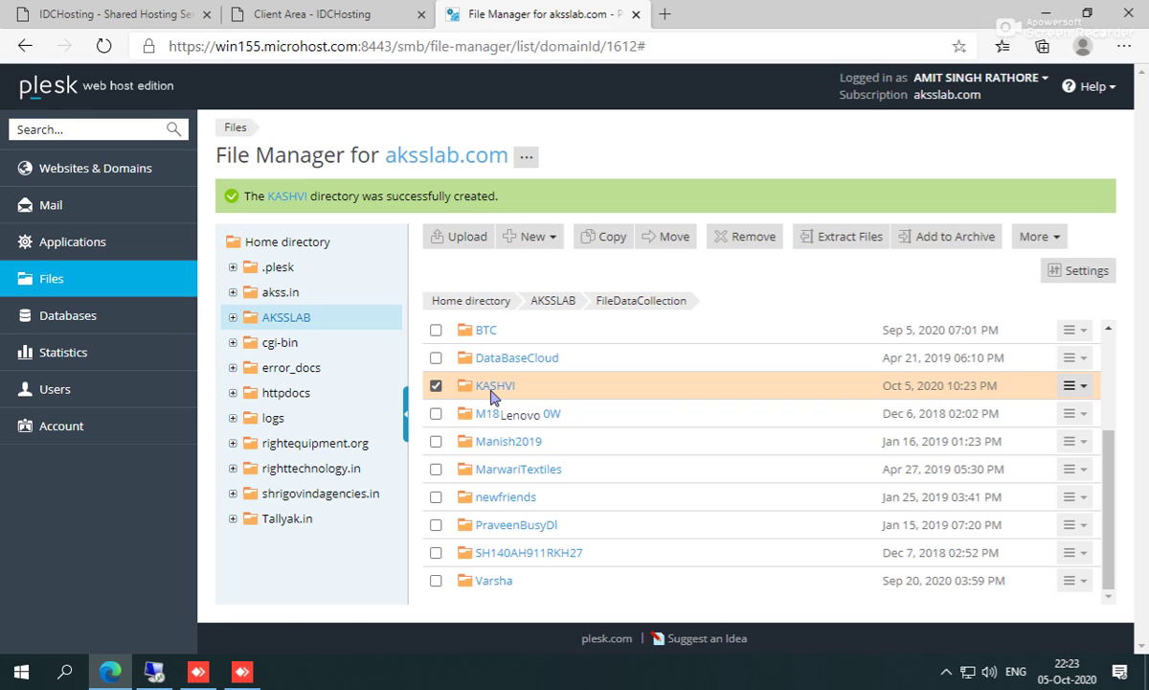
pyautogui.click(436, 386)
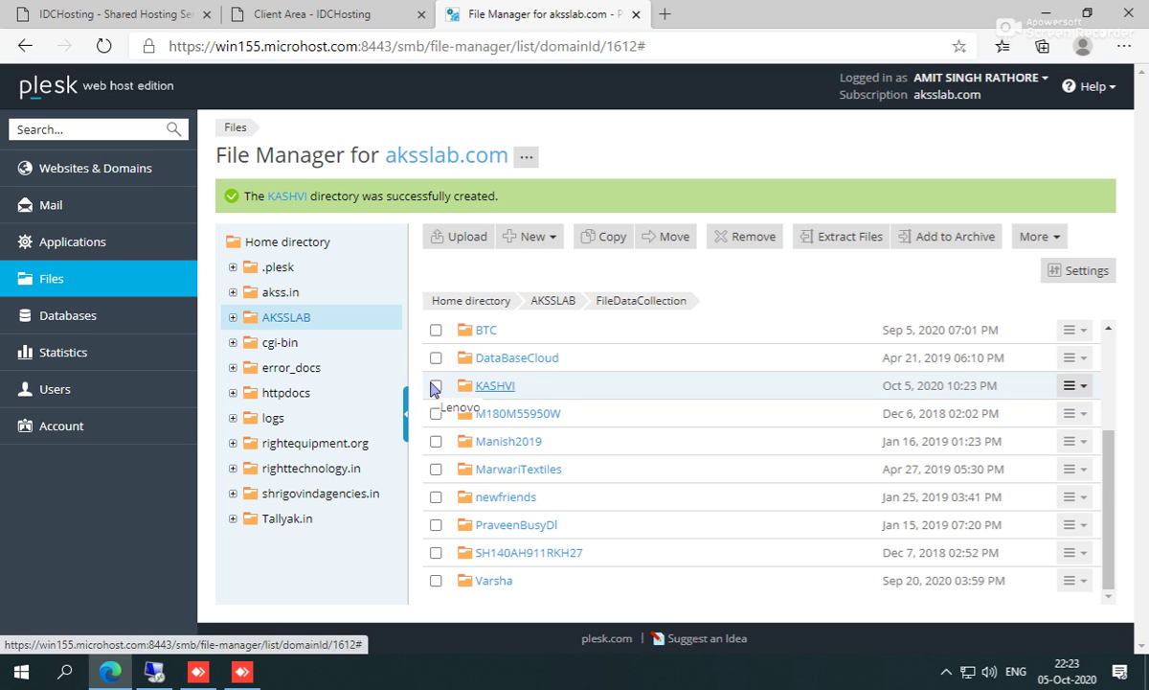
pyautogui.click(284, 318)
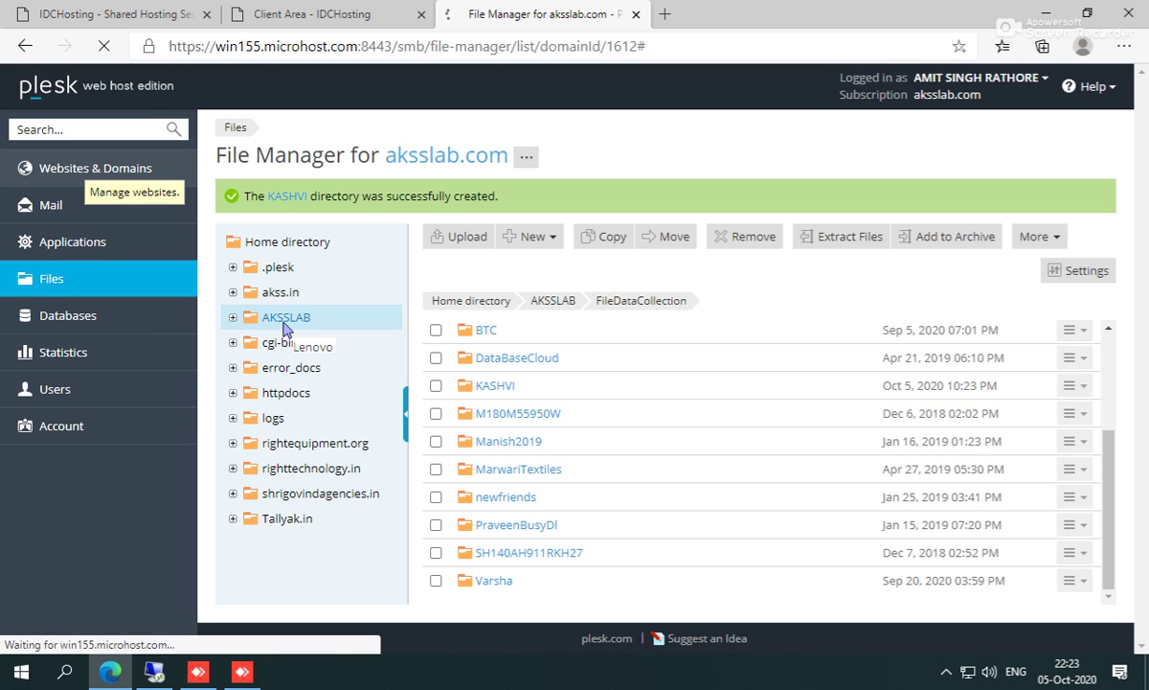
pyautogui.scroll(-2, 284, 328)
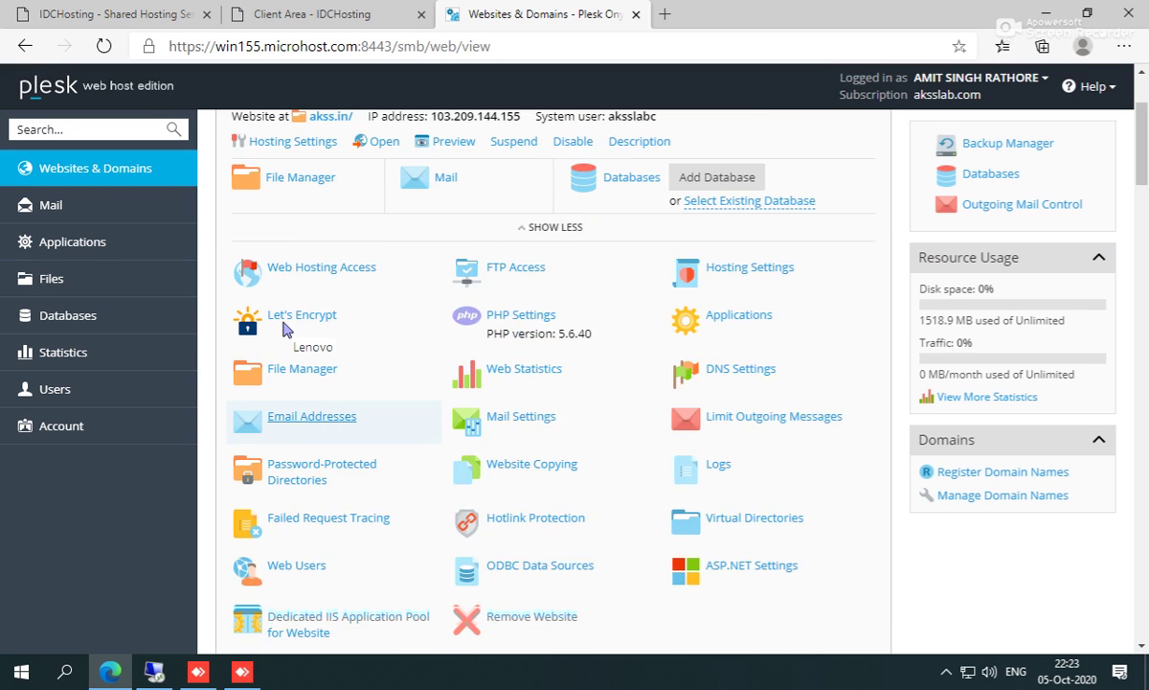
pyautogui.scroll(-3, 283, 328)
pyautogui.scroll(-2, 283, 329)
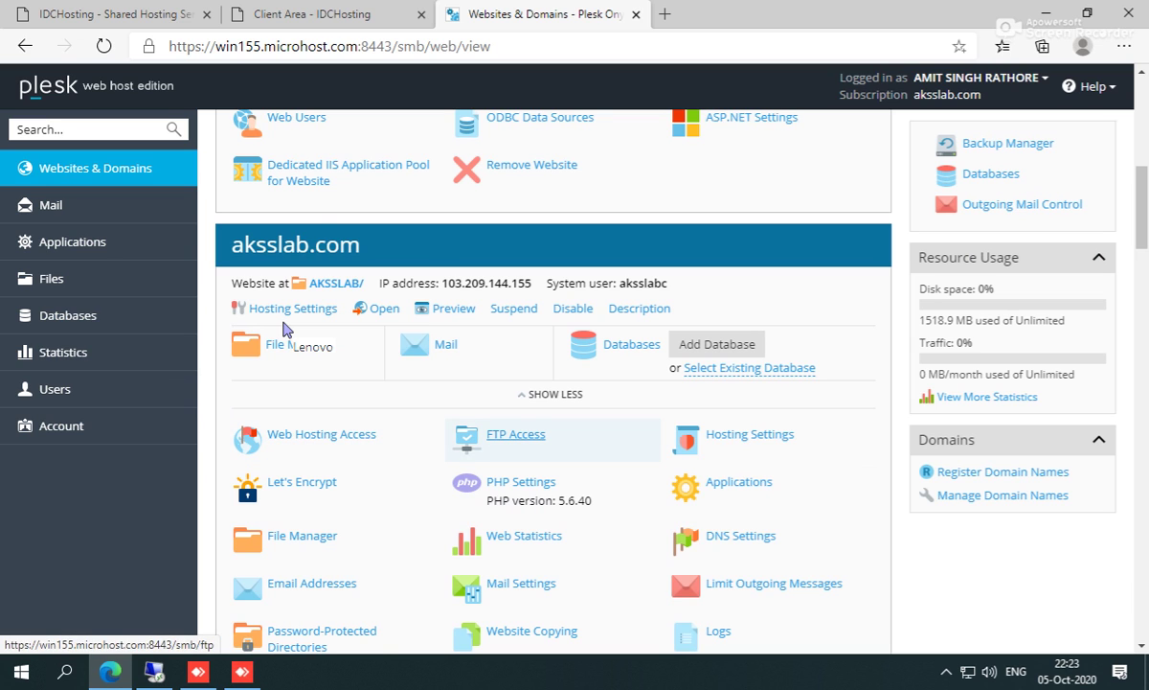
pyautogui.click(515, 434)
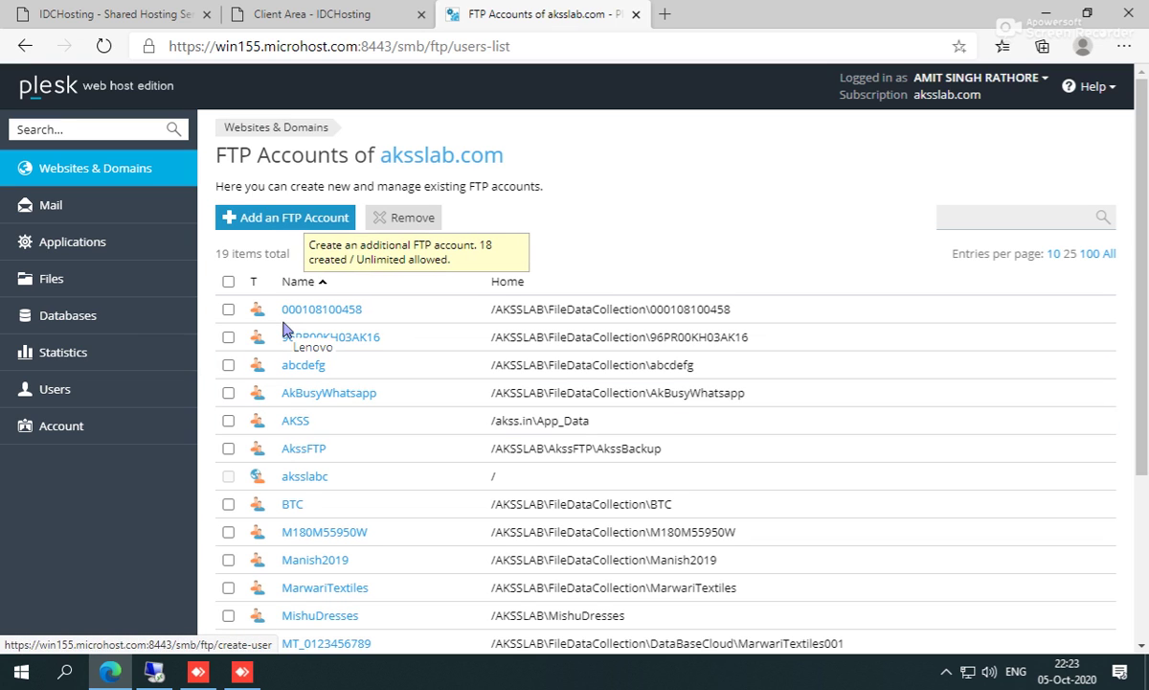
# Start a new FTP account named KASHVI with home directory /AKSSLAB/FileDataCollection/KASHVI.
pyautogui.click(286, 217)
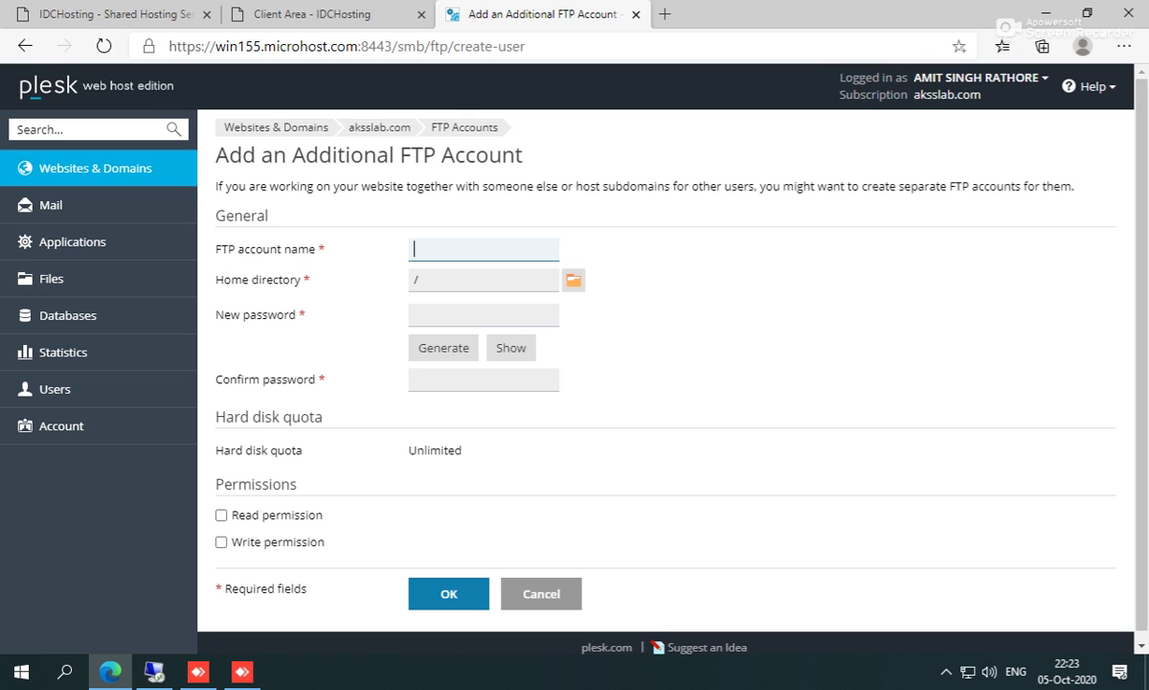
pyautogui.write('KAS')
pyautogui.write('HVI')
pyautogui.click(572, 281)
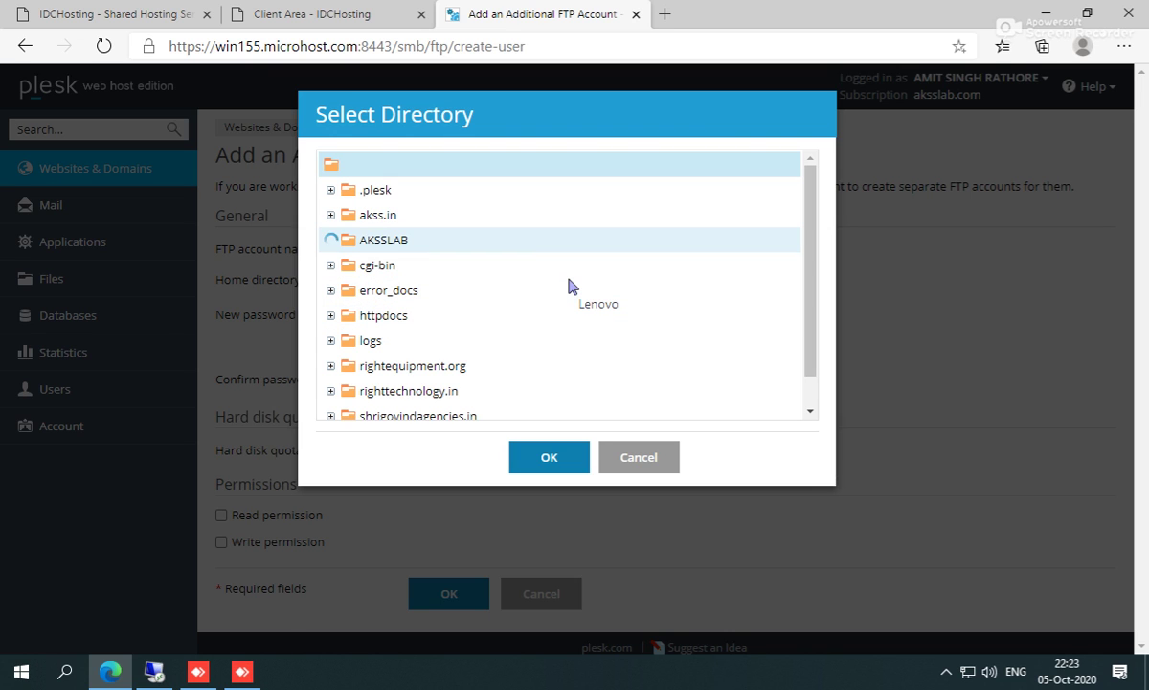
pyautogui.scroll(-2, 571, 286)
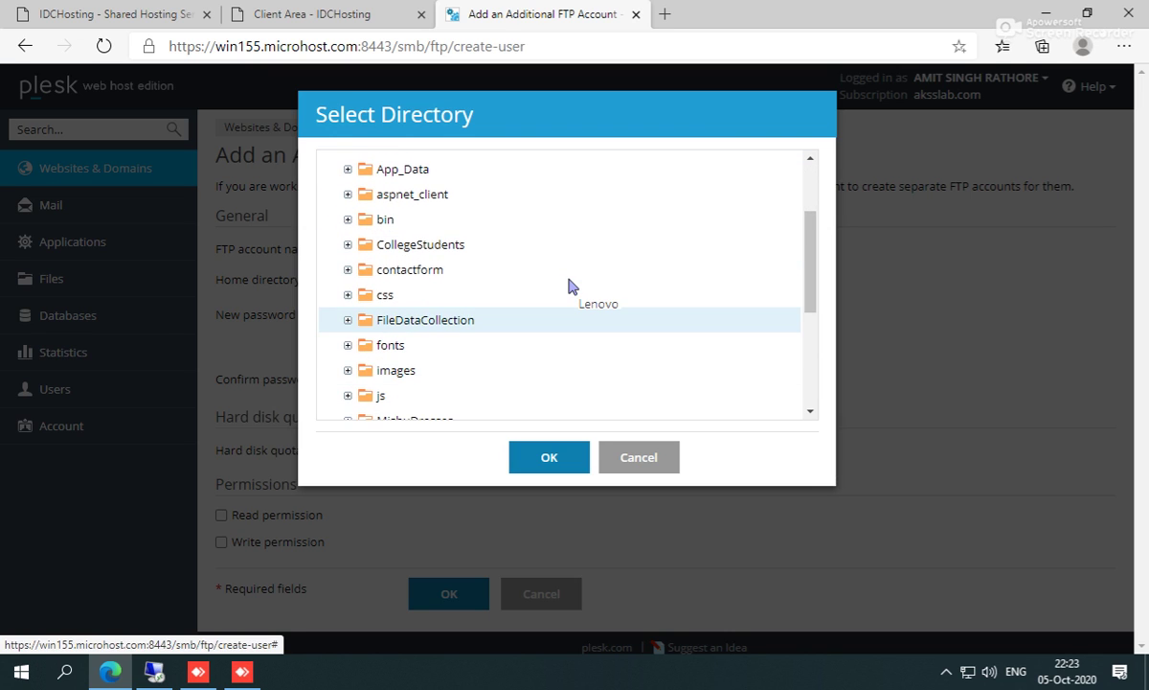
pyautogui.press('Right')
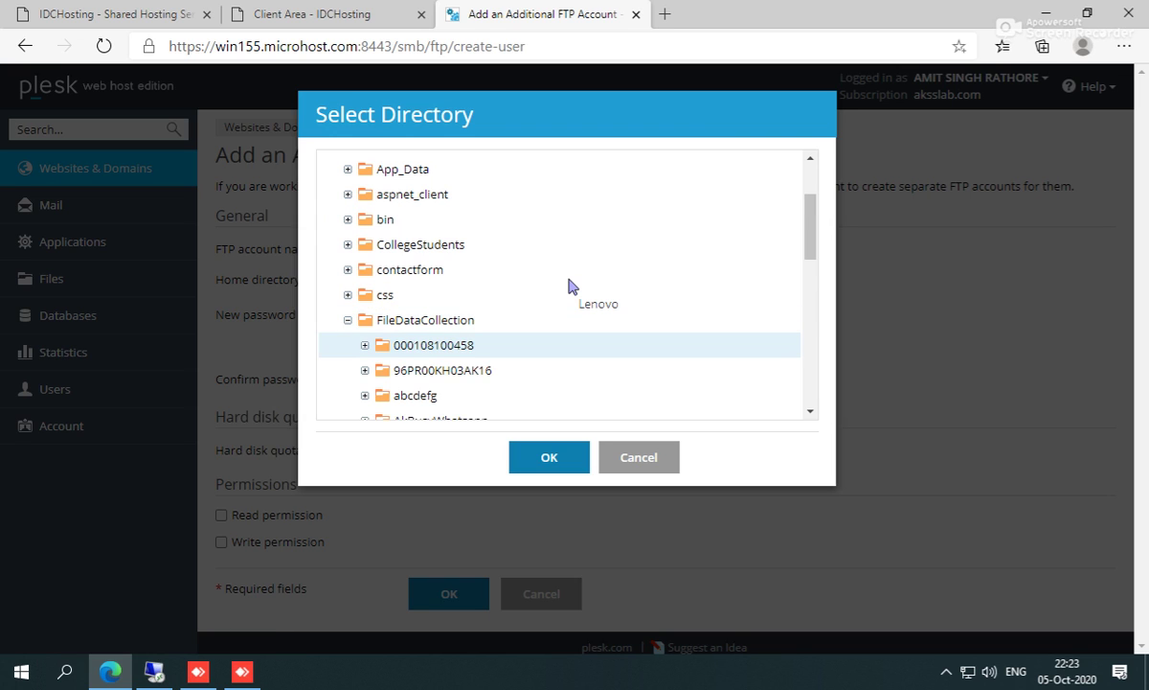
pyautogui.press('Down')
pyautogui.press('Down')
pyautogui.press('Down')
pyautogui.press('Down')
pyautogui.press('Down')
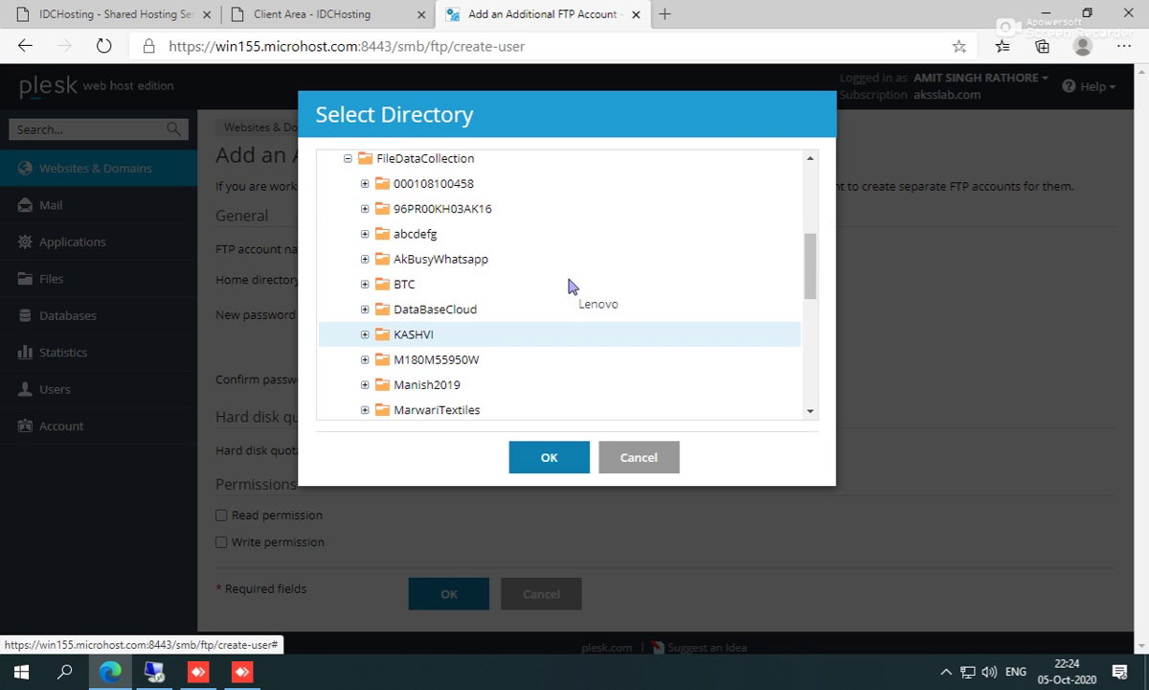
pyautogui.press('space')
pyautogui.press('Return')
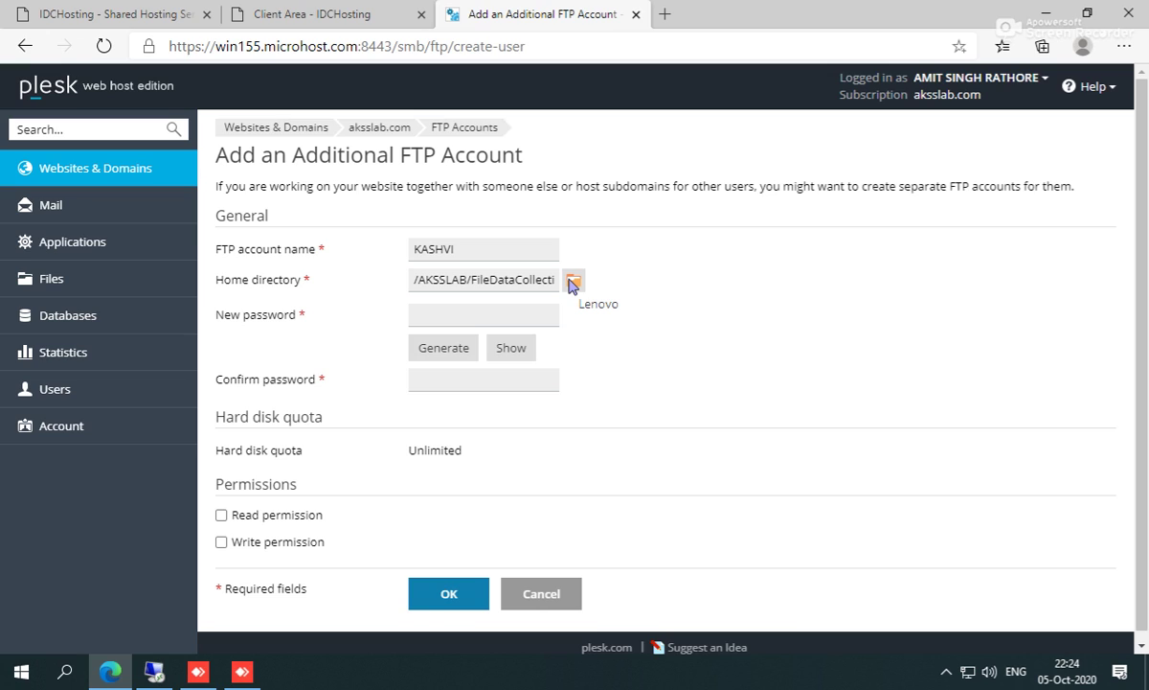
# Enter and confirm the account password, grant Read and Write permission, and create the account.
pyautogui.press('Tab')
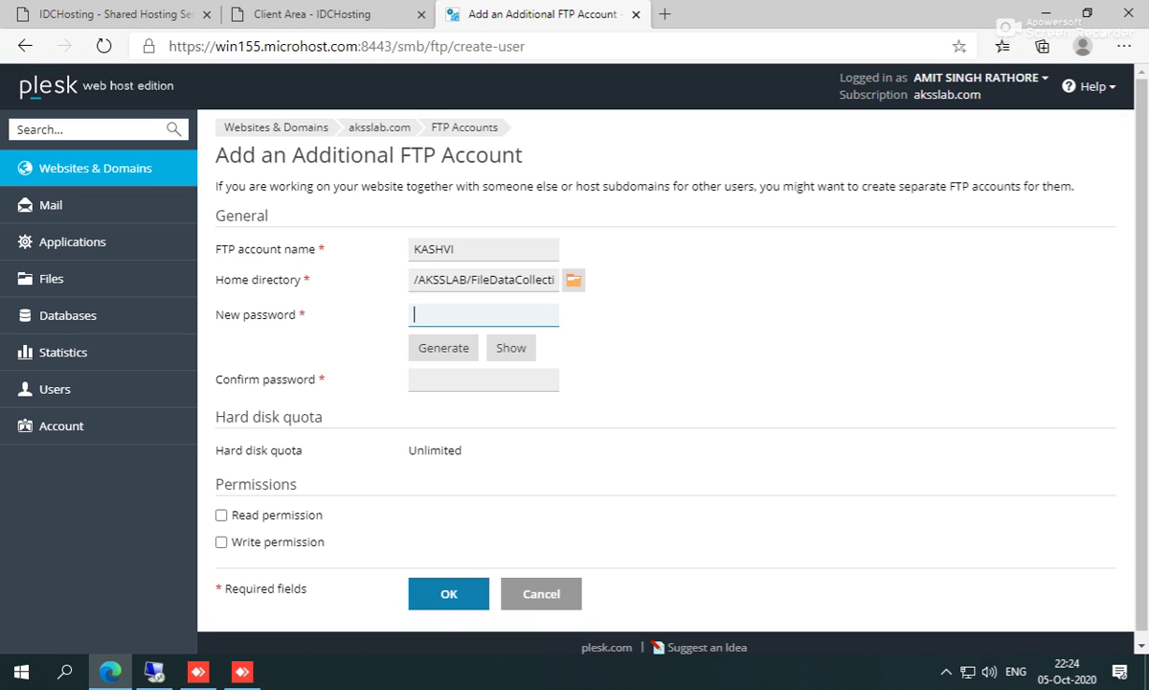
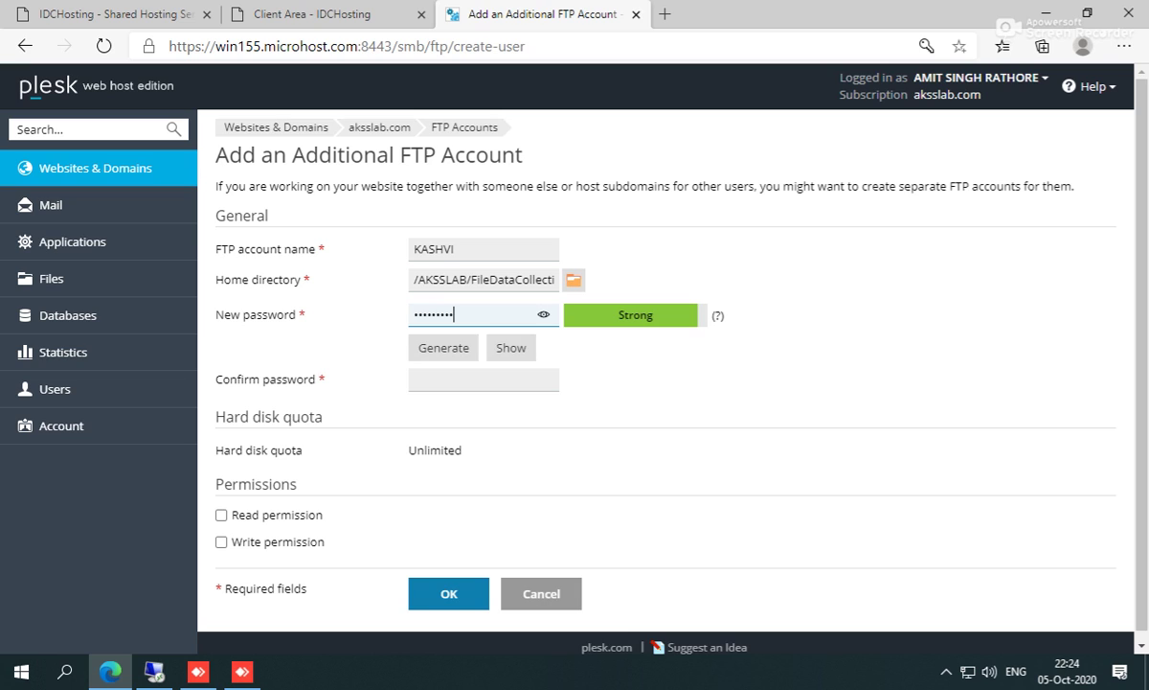
pyautogui.click(474, 374)
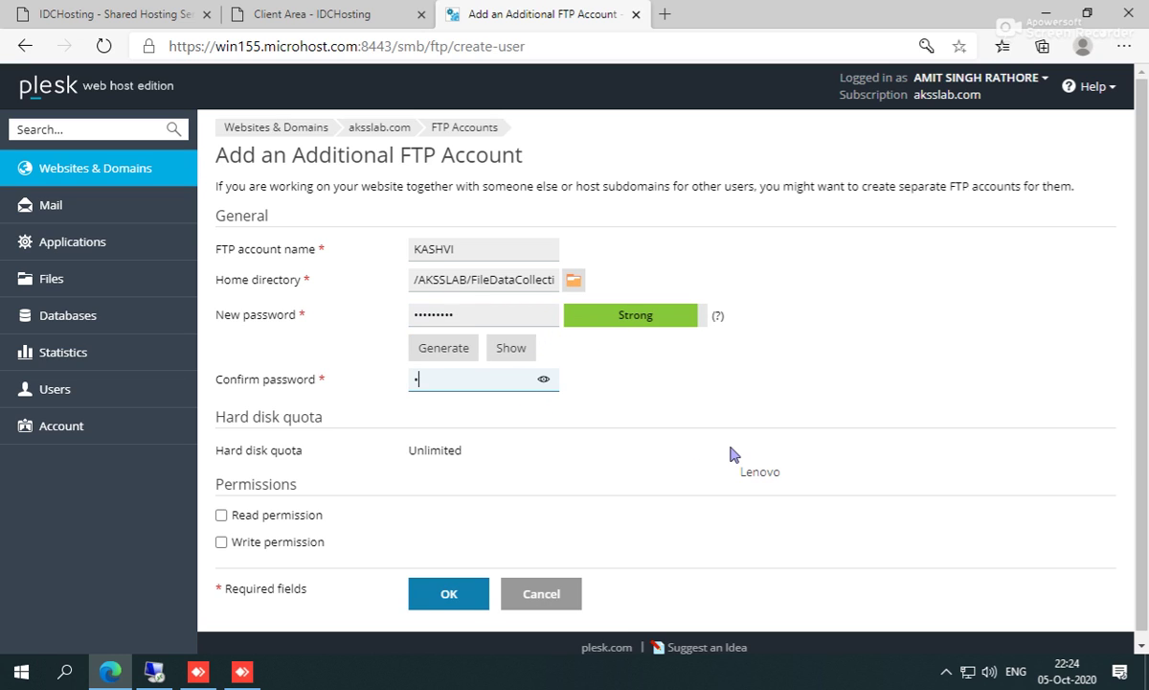
pyautogui.press('Tab')
pyautogui.press('space')
pyautogui.press('Tab')
pyautogui.press('space')
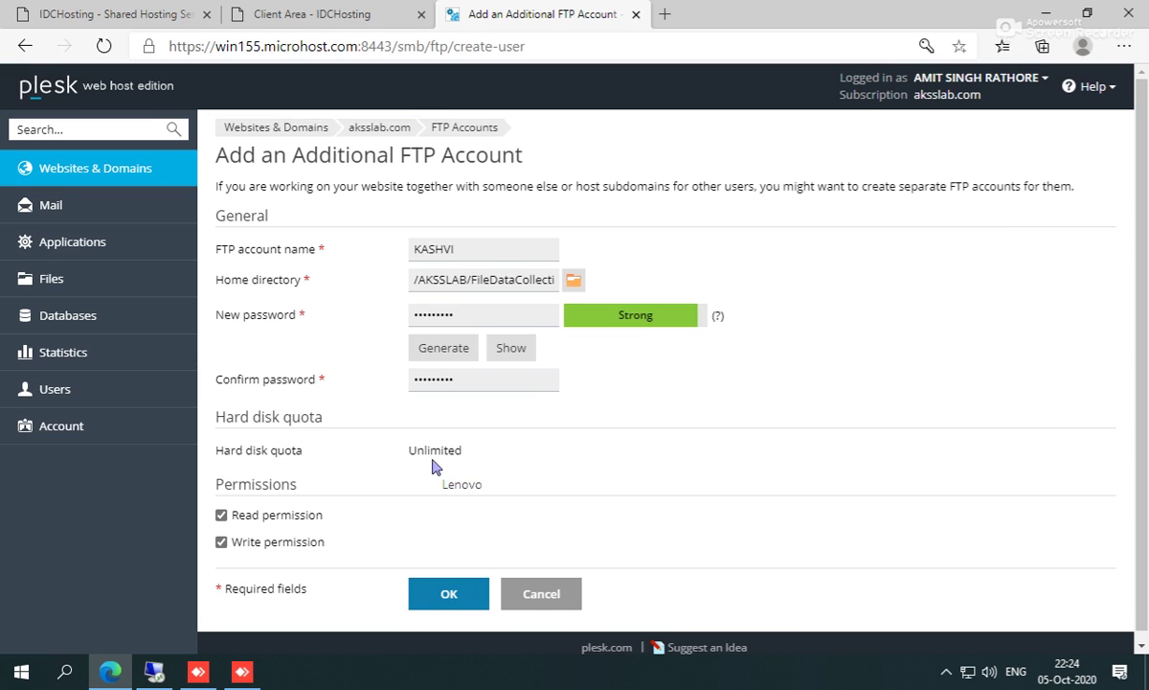
pyautogui.press('Tab')
pyautogui.click(424, 607)
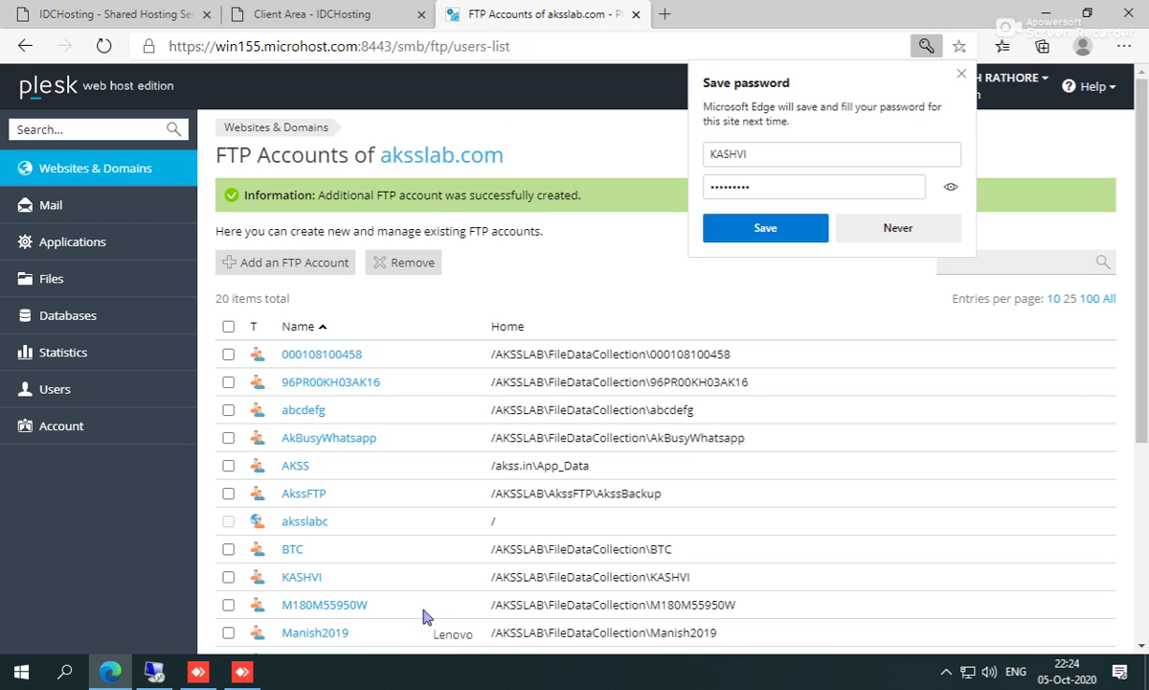
# Dismiss the save-password prompt and copy aksslab.com's IP address 103.209.144.155 from Websites & Domains.
pyautogui.click(906, 452)
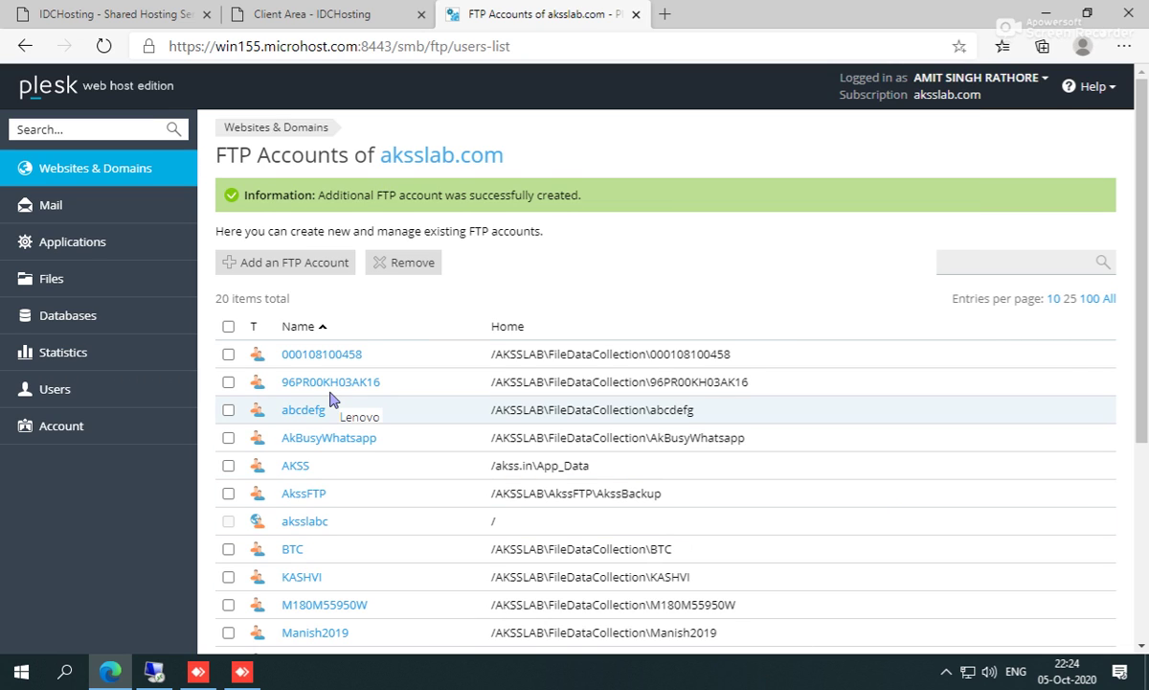
pyautogui.click(78, 170)
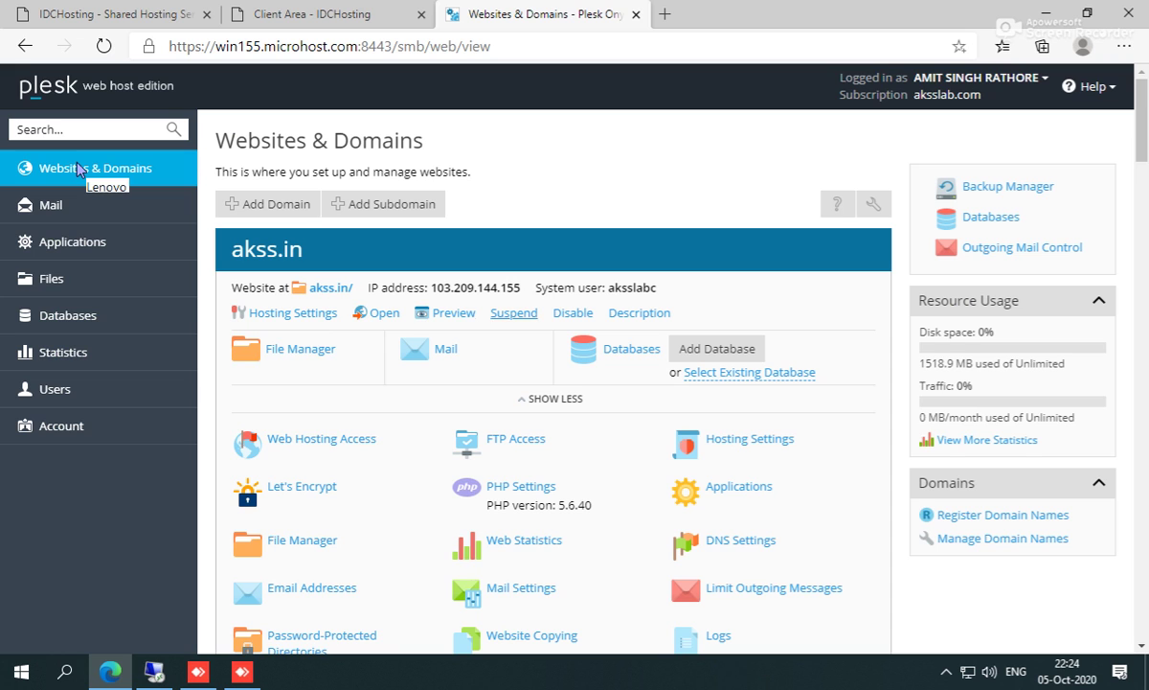
pyautogui.scroll(-2, 78, 169)
pyautogui.scroll(1, 78, 170)
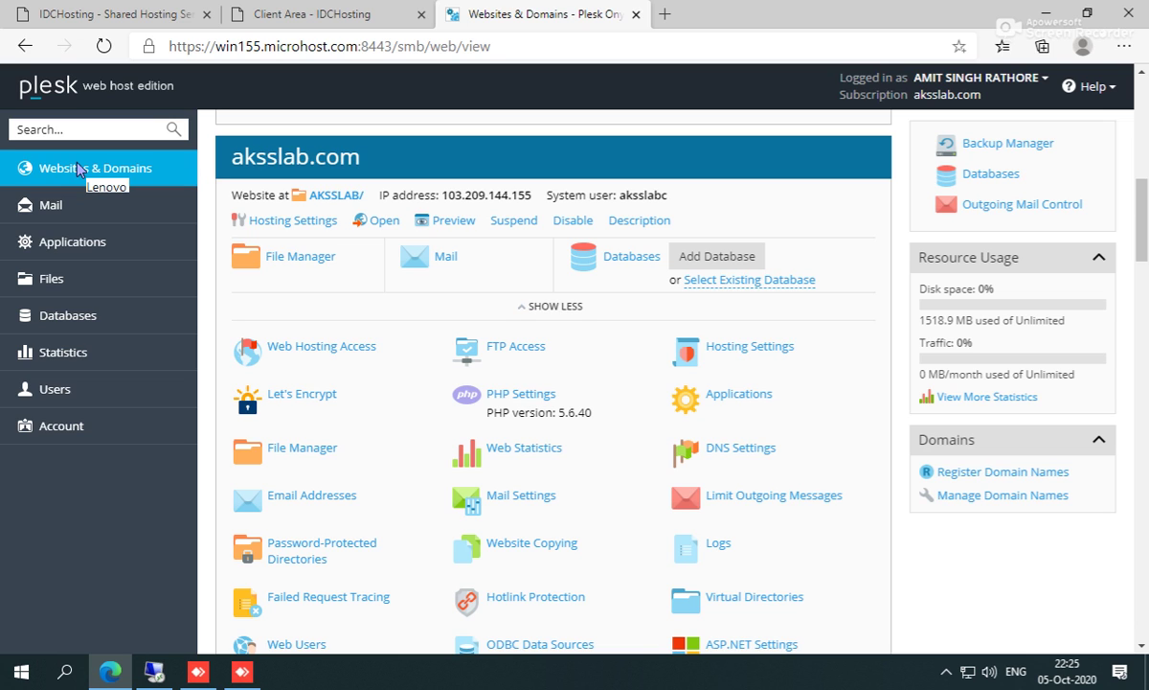
pyautogui.moveTo(442, 196); pyautogui.dragTo(531, 195)
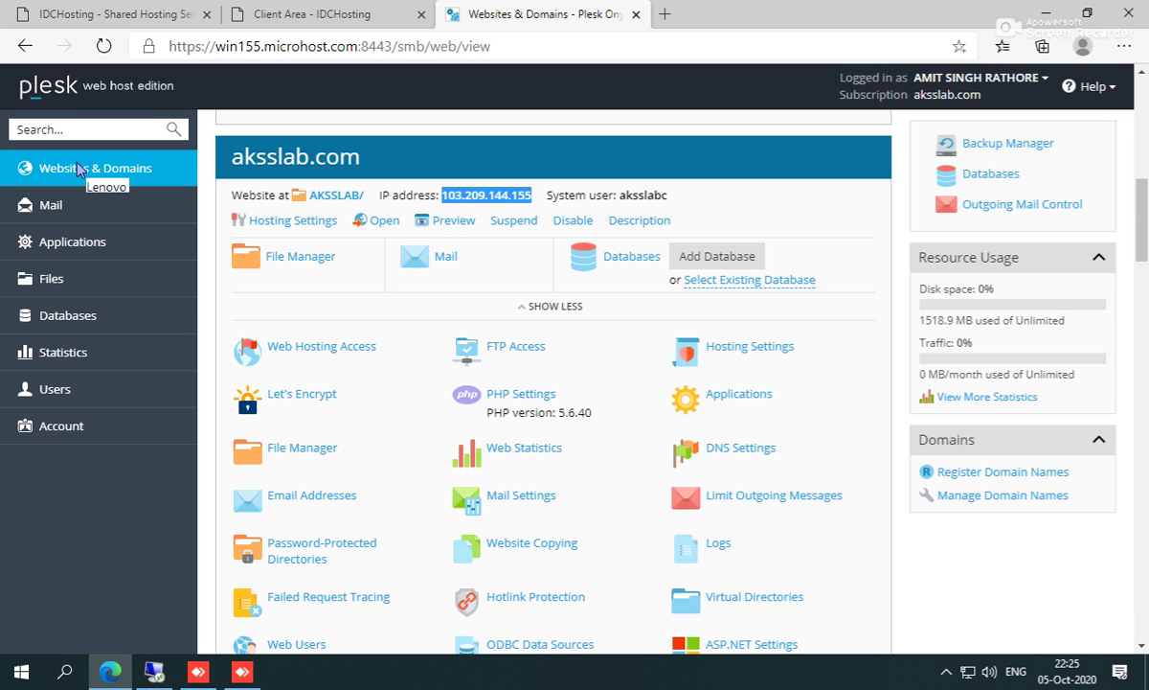
pyautogui.rightClick(506, 200)
pyautogui.click(552, 216)
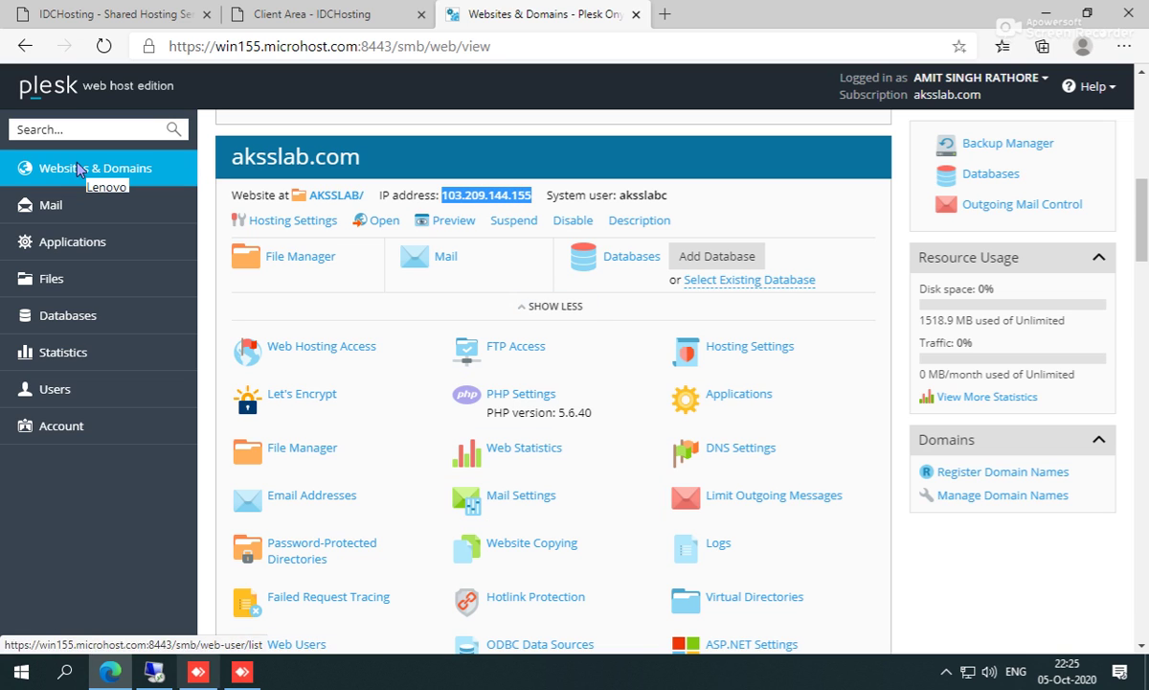
pyautogui.hotkey('alt', 'Tab')
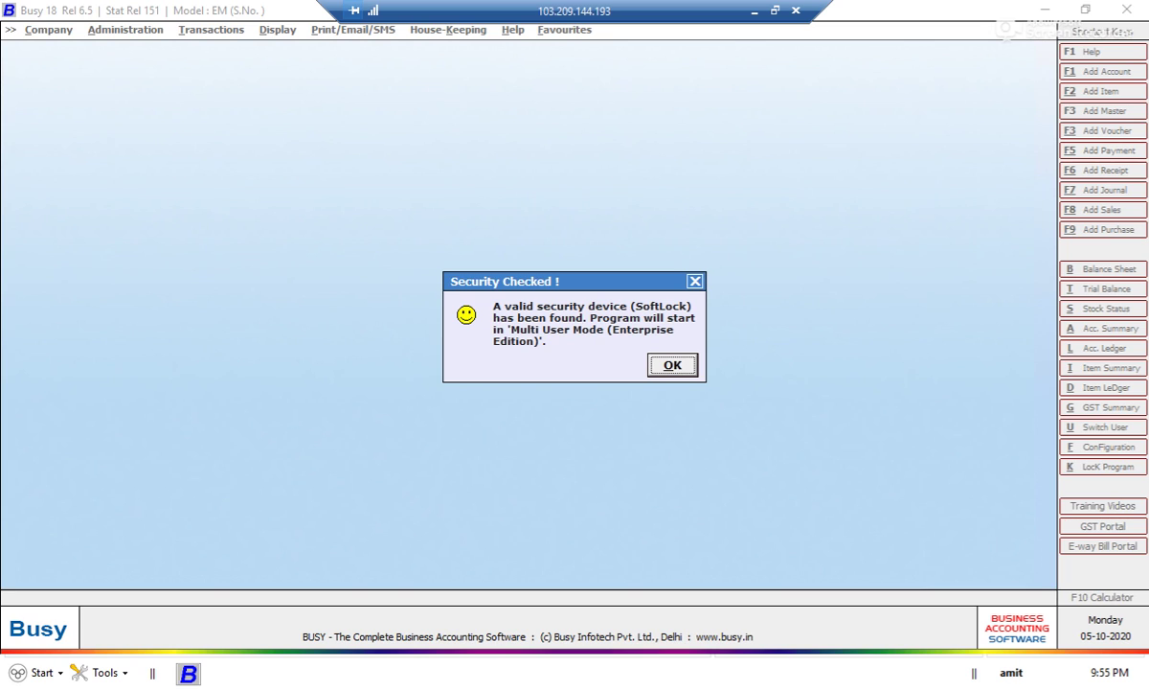
# In Busy, start Company > Backup Data and choose KAASHVI INFOTECH.
pyautogui.press('Return')
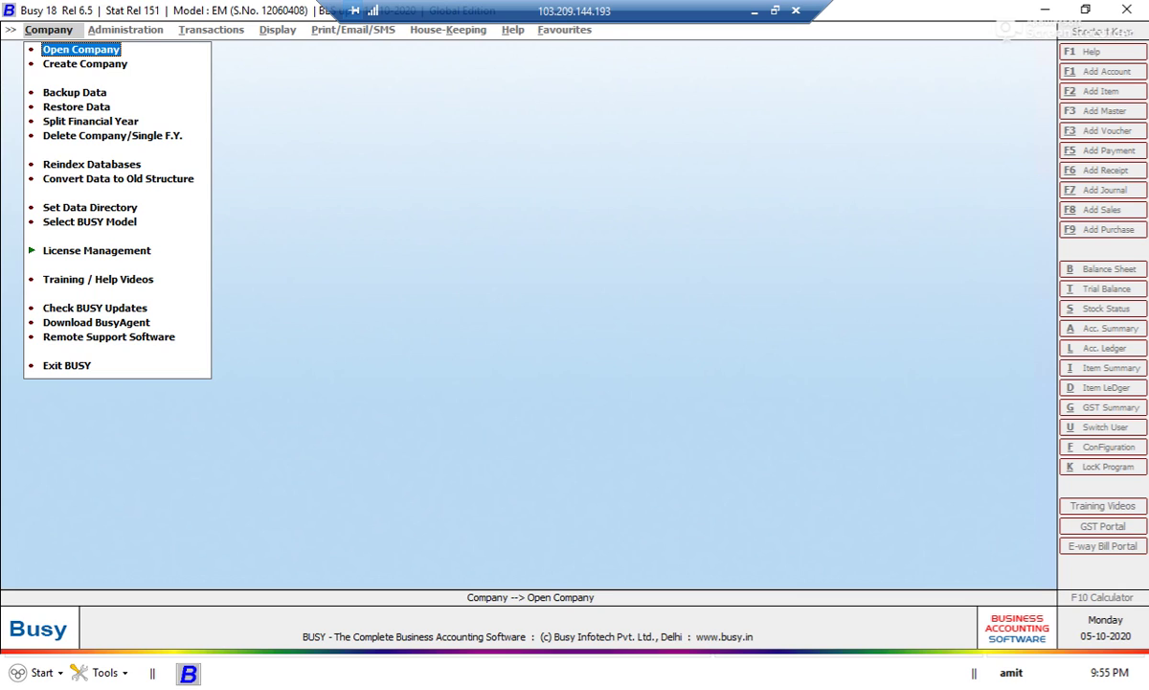
pyautogui.press('Down')
pyautogui.press('Down')
pyautogui.press('Return')
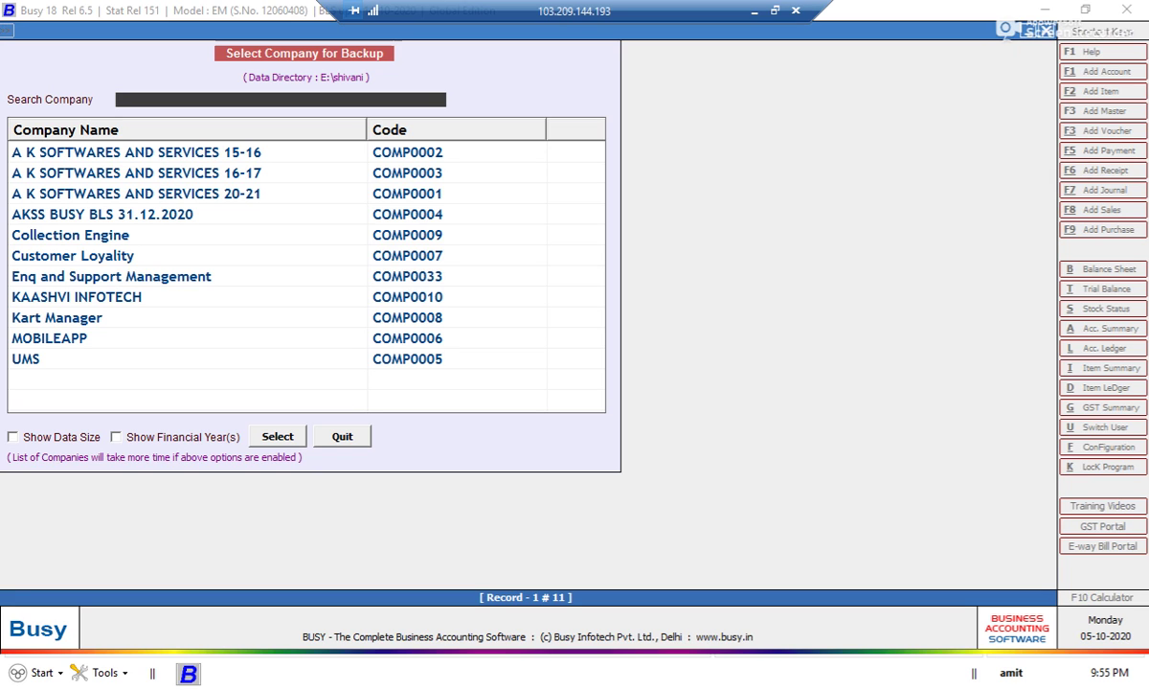
pyautogui.press('Down')
pyautogui.press('Return')
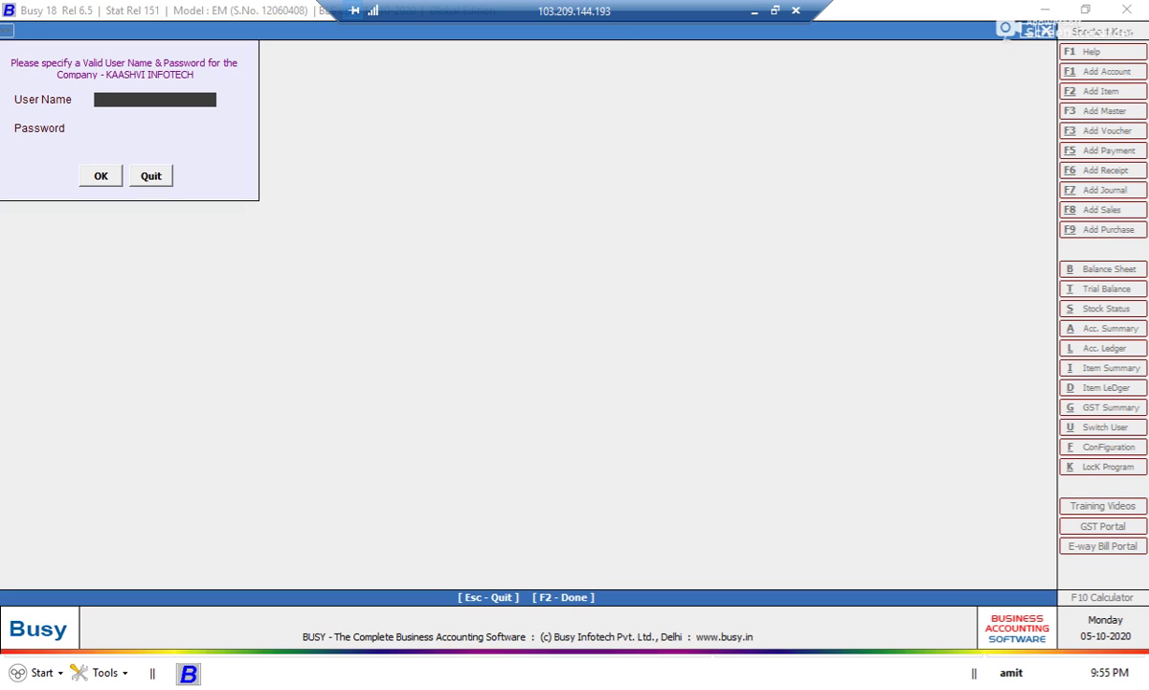
# Log in to the company with its user name and password, retrying after a failed first attempt.
pyautogui.write('K')
pyautogui.press('Return')
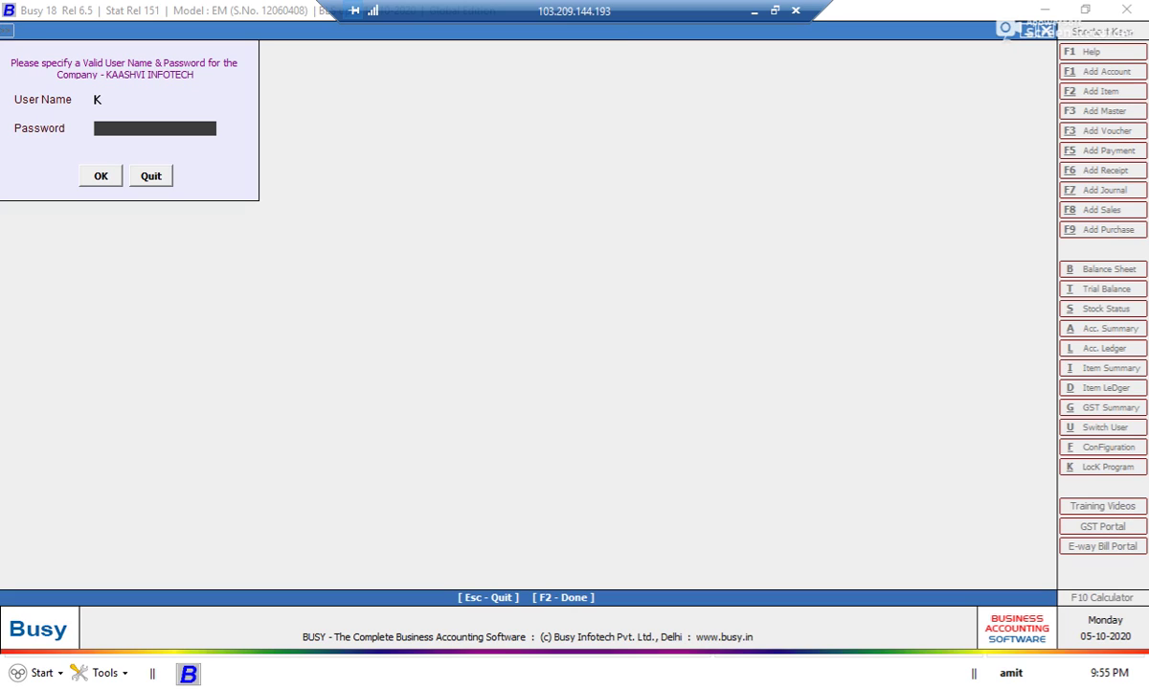
pyautogui.press('Return')
pyautogui.press('Return')
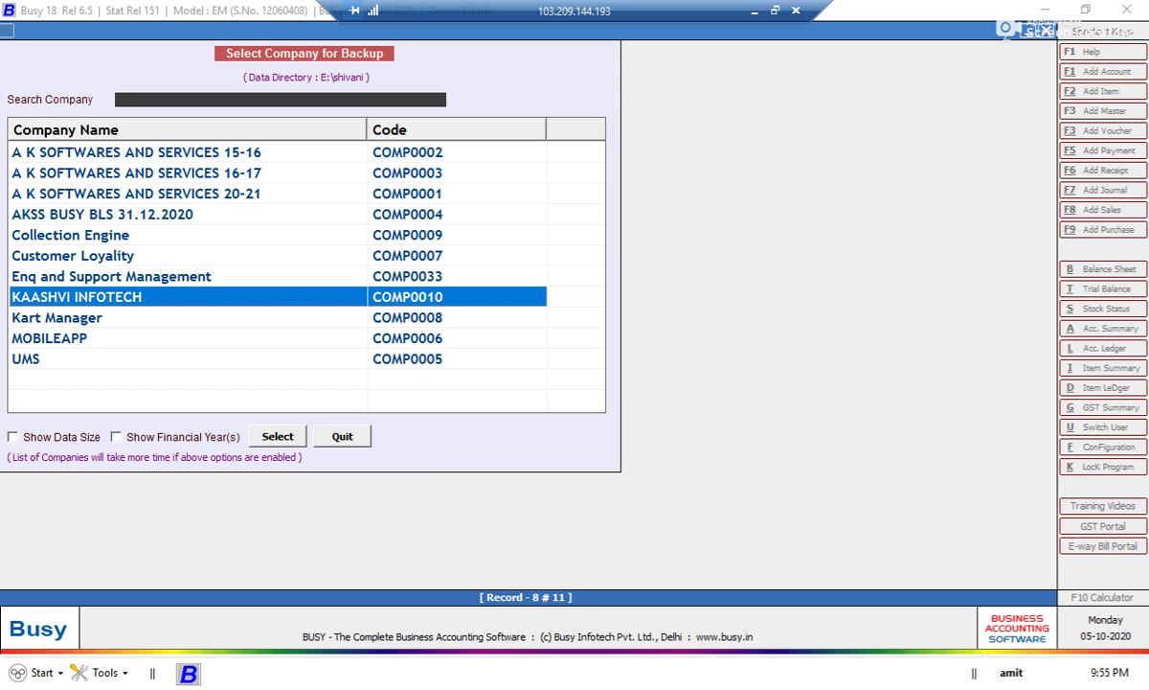
pyautogui.press('Return')
pyautogui.write('k')
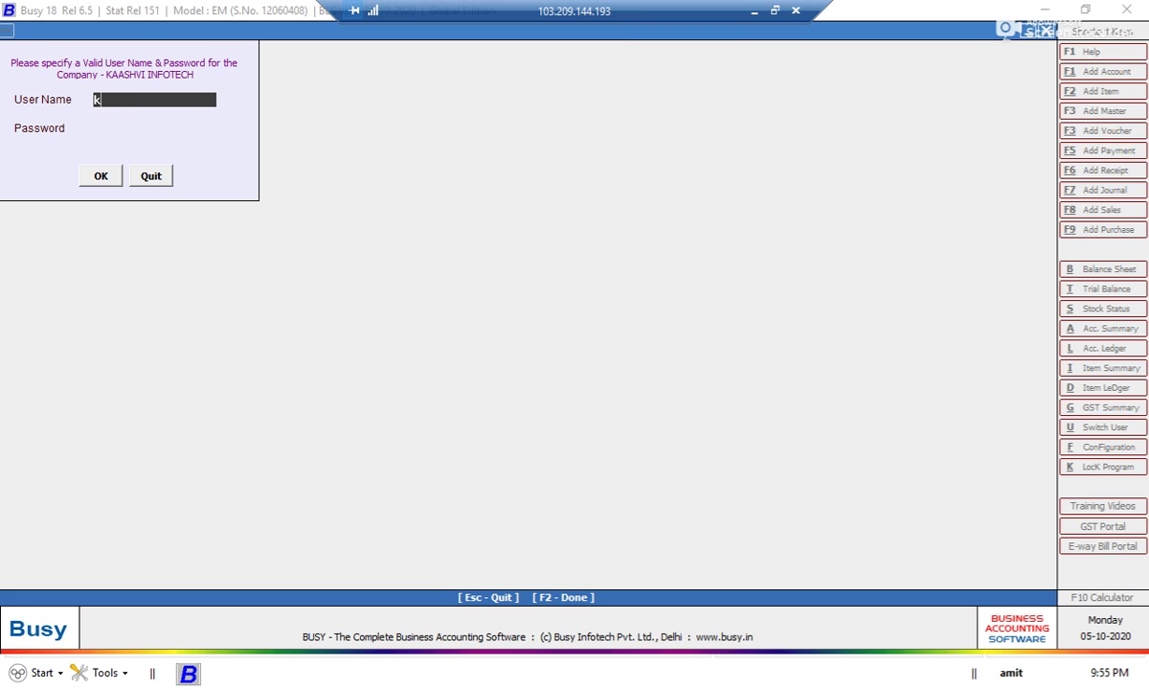
pyautogui.press('BackSpace')
pyautogui.write('Maa')
pyautogui.press('Return')
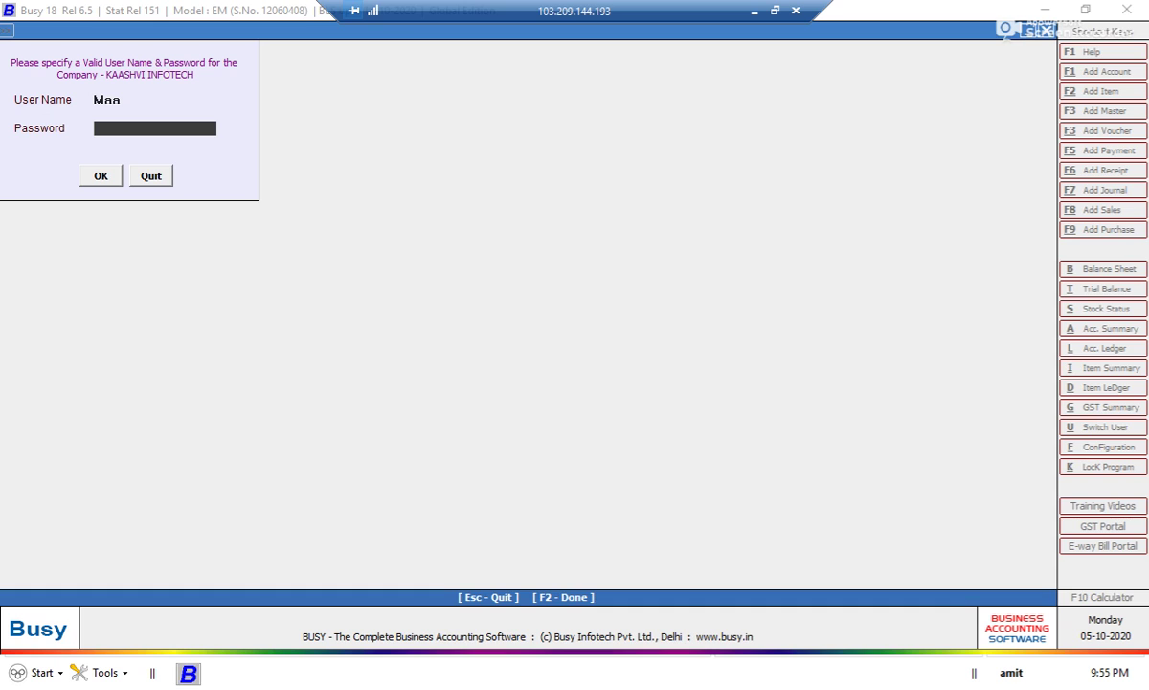
pyautogui.write('*****')
pyautogui.press('Return')
pyautogui.press('Return')
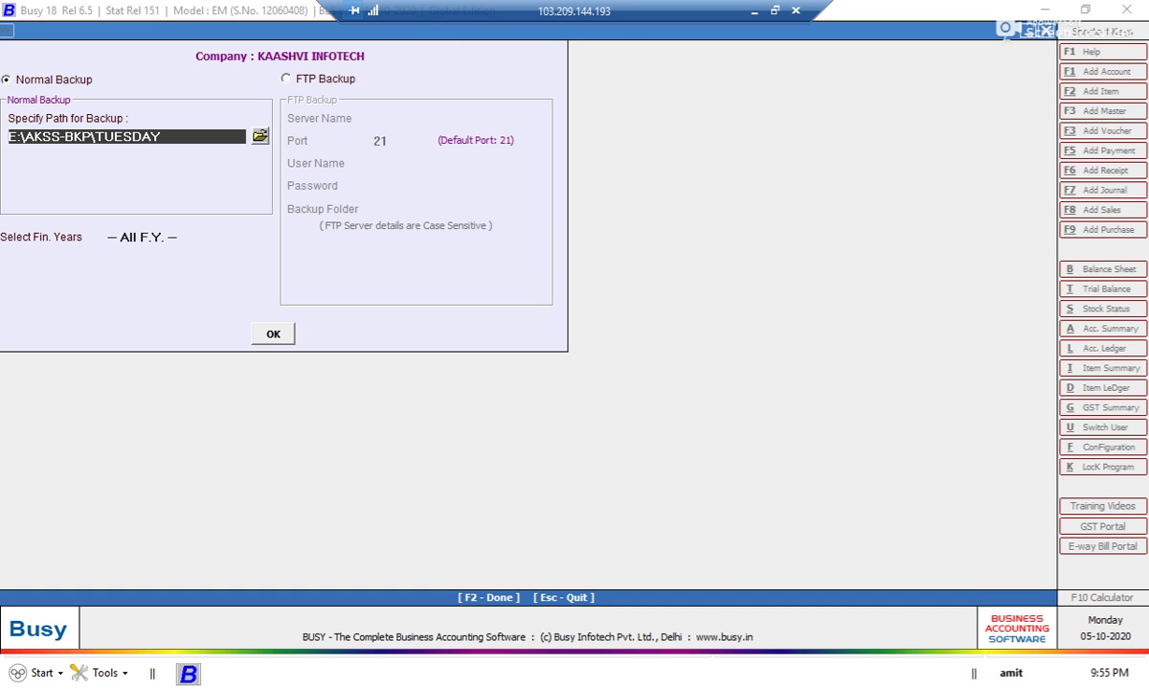
pyautogui.press('Down')
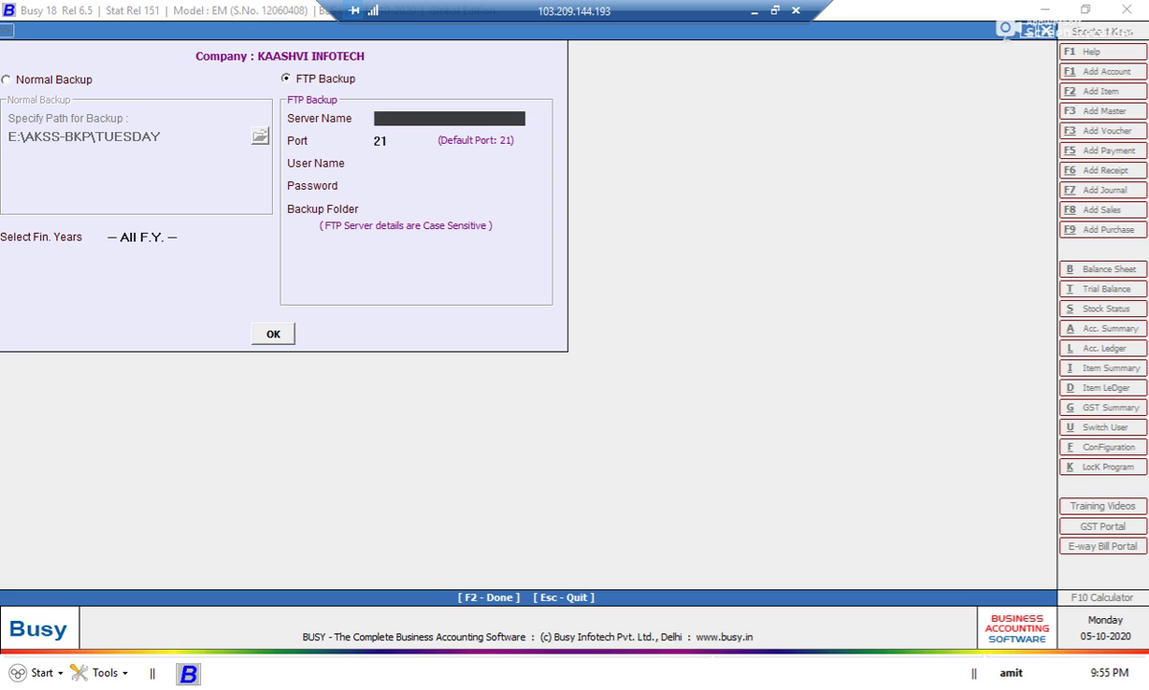
pyautogui.rightClick(398, 119)
pyautogui.click(421, 234)
pyautogui.press('Return')
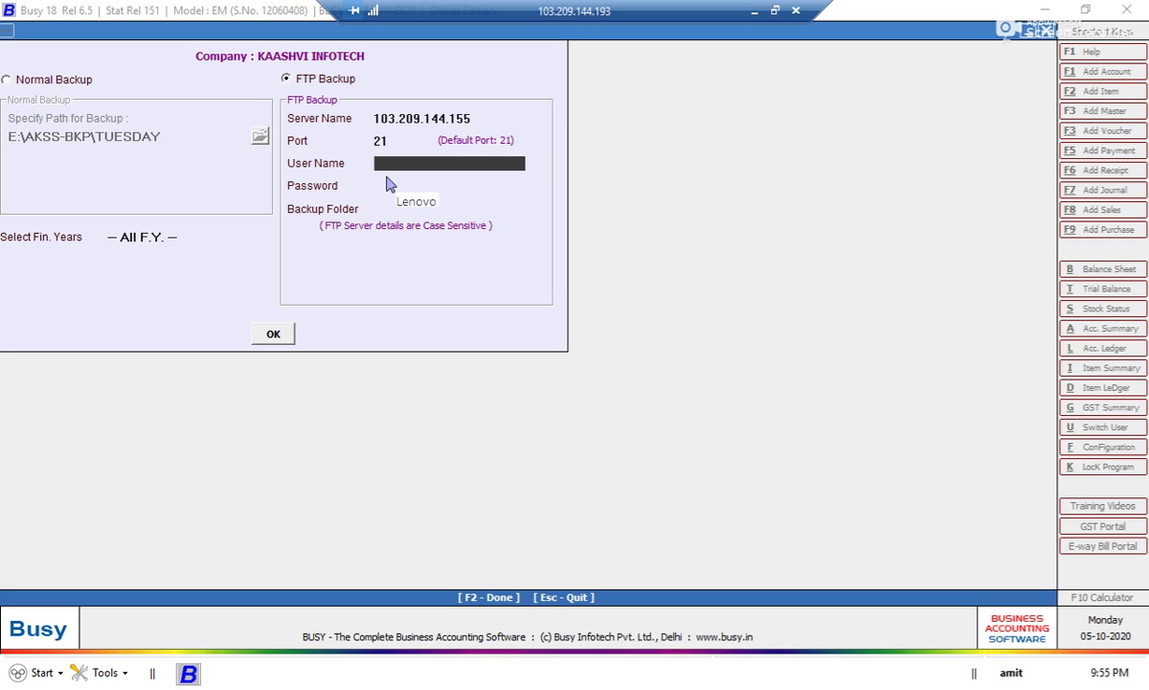
pyautogui.write('k')
pyautogui.write('ashvi')
pyautogui.press('Return')
pyautogui.write('*')
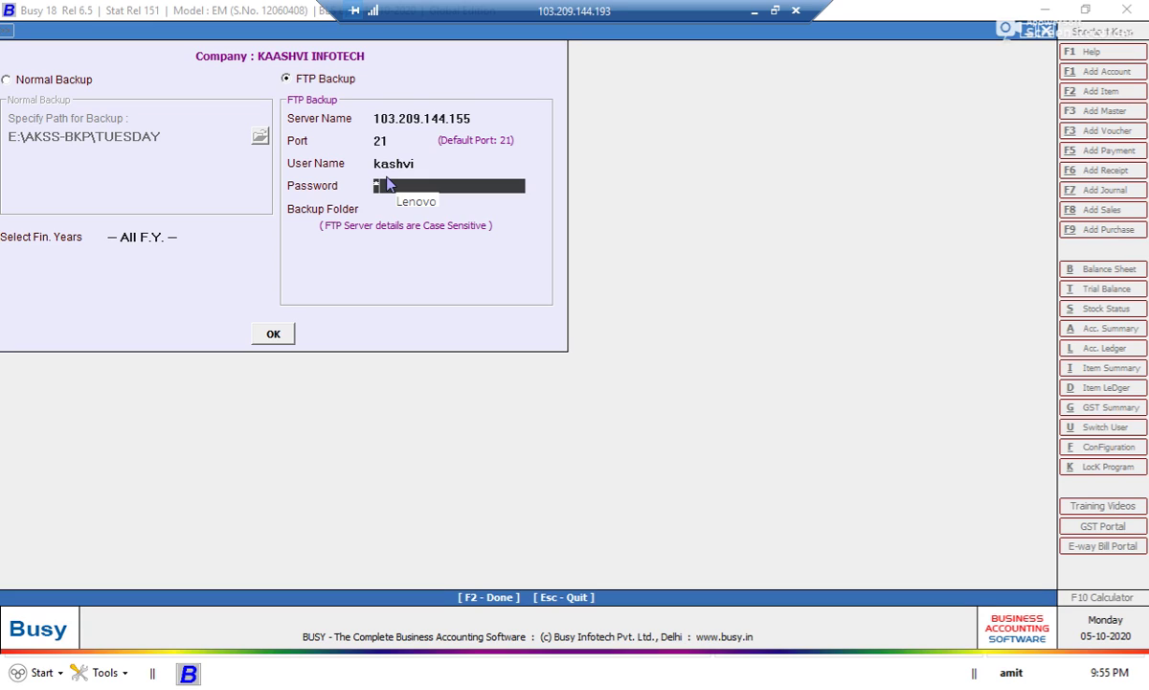
pyautogui.write('****')
pyautogui.write('***')
pyautogui.press('Return')
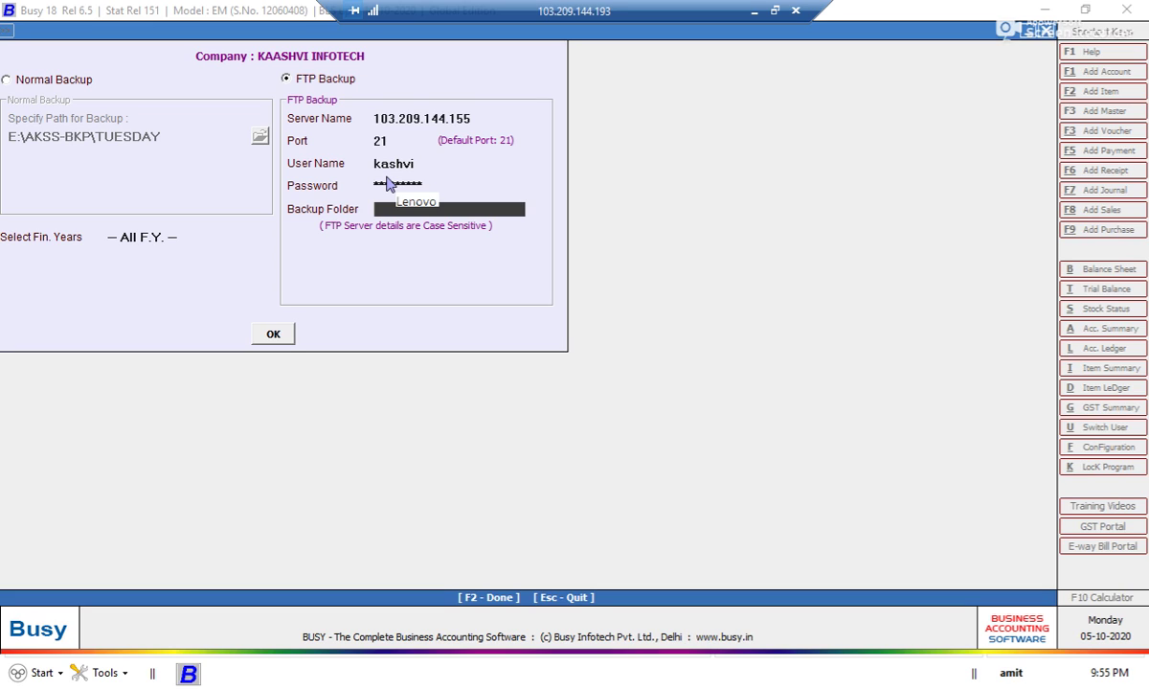
# Set backup folder BKP05102020, run the FTP backup, and confirm the completion prompt.
pyautogui.write('bk')
pyautogui.write('p')
pyautogui.press('BackSpace')
pyautogui.press('BackSpace')
pyautogui.press('BackSpace')
pyautogui.write('BK')
pyautogui.write('P')
pyautogui.write('051020')
pyautogui.write('20')
pyautogui.press('Return')
pyautogui.press('Return')
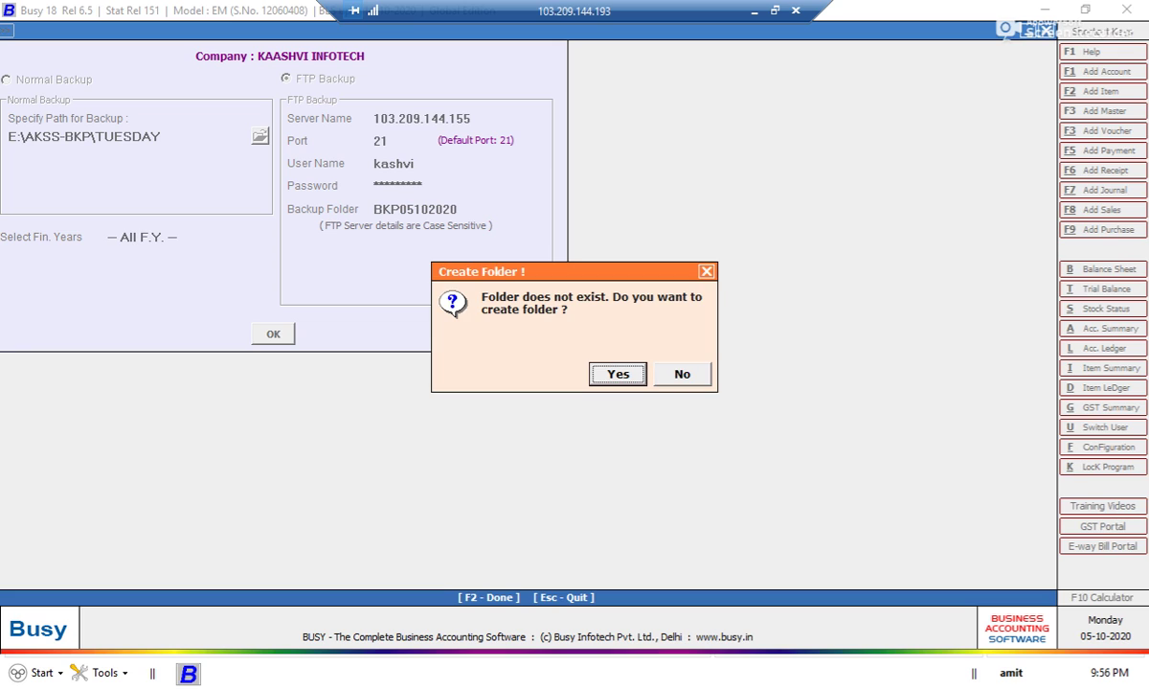
pyautogui.press('Return')
pyautogui.press('Return')
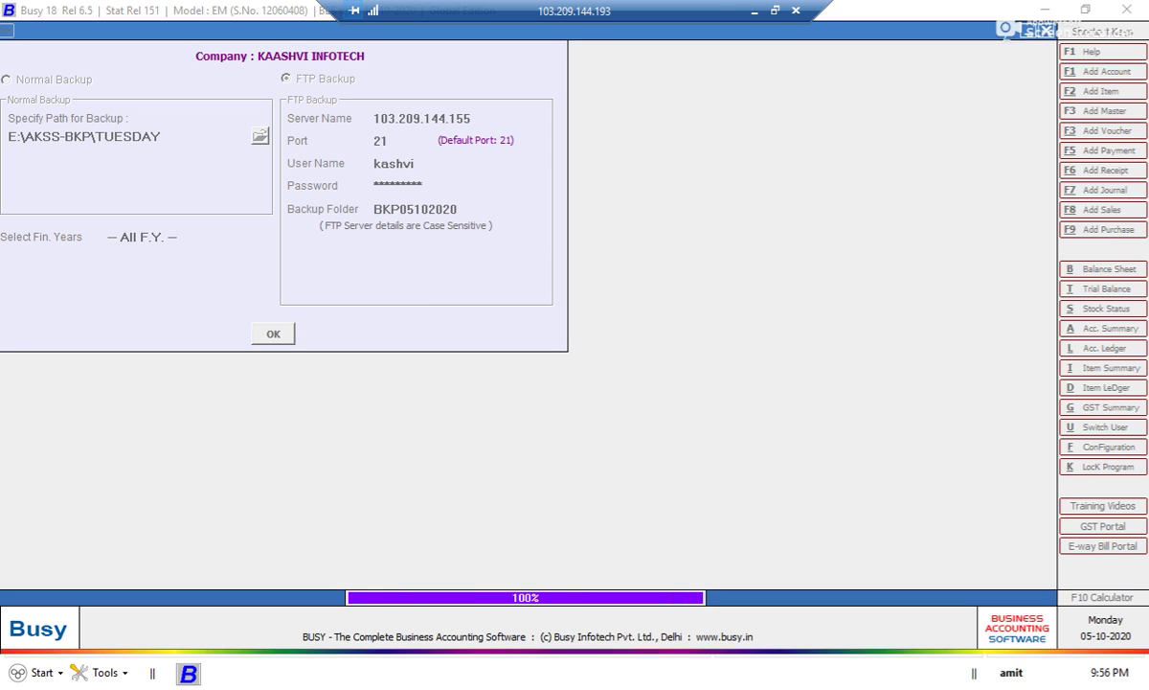
pyautogui.press('Left')
pyautogui.press('Return')
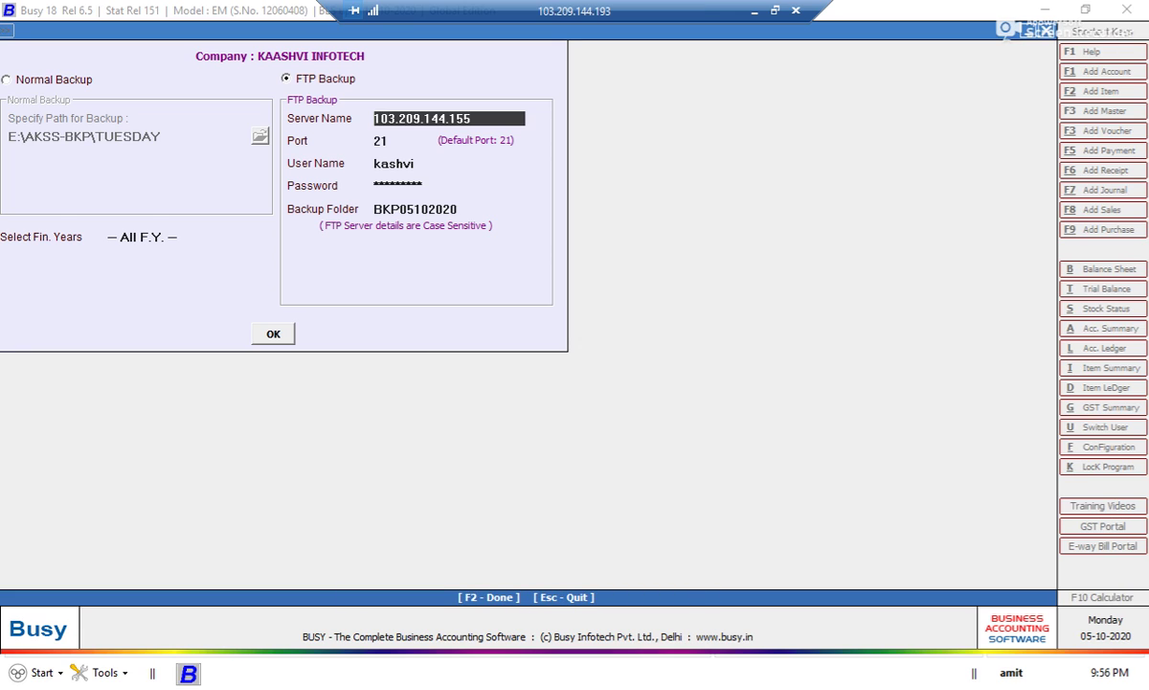
# In aksslab.com's File Manager, browse FileDataCollection > KASHVI > BKP05102020 to confirm DATA.BKP and DISK1.DB.
pyautogui.click(753, 10)
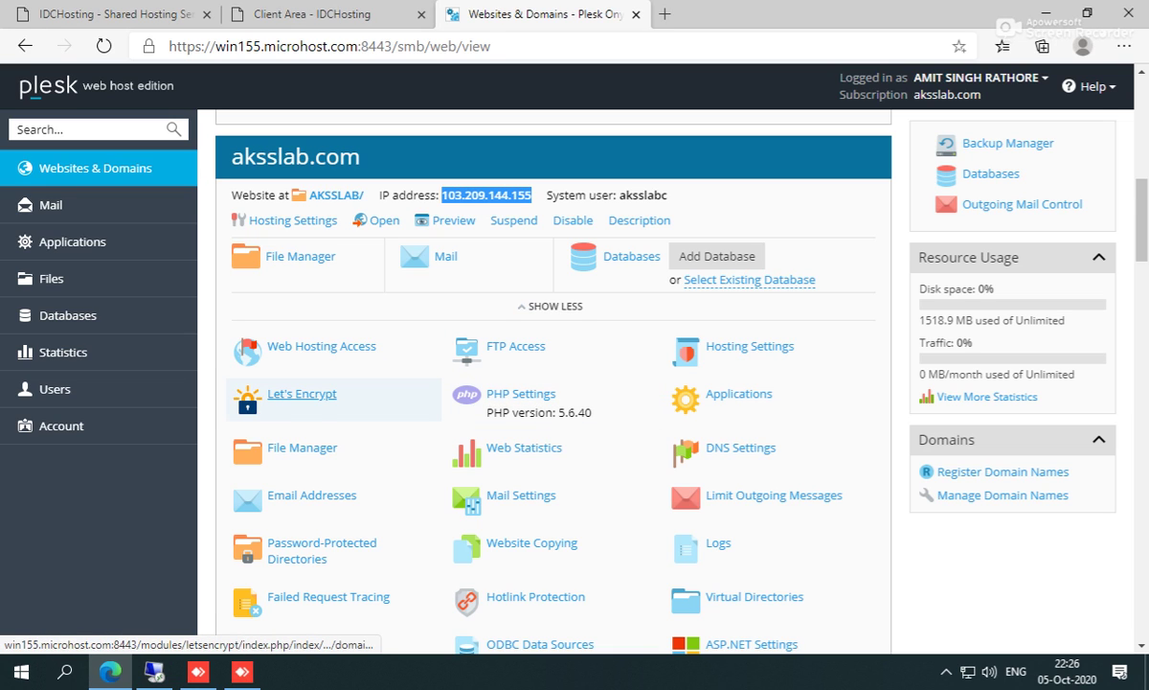
pyautogui.click(300, 255)
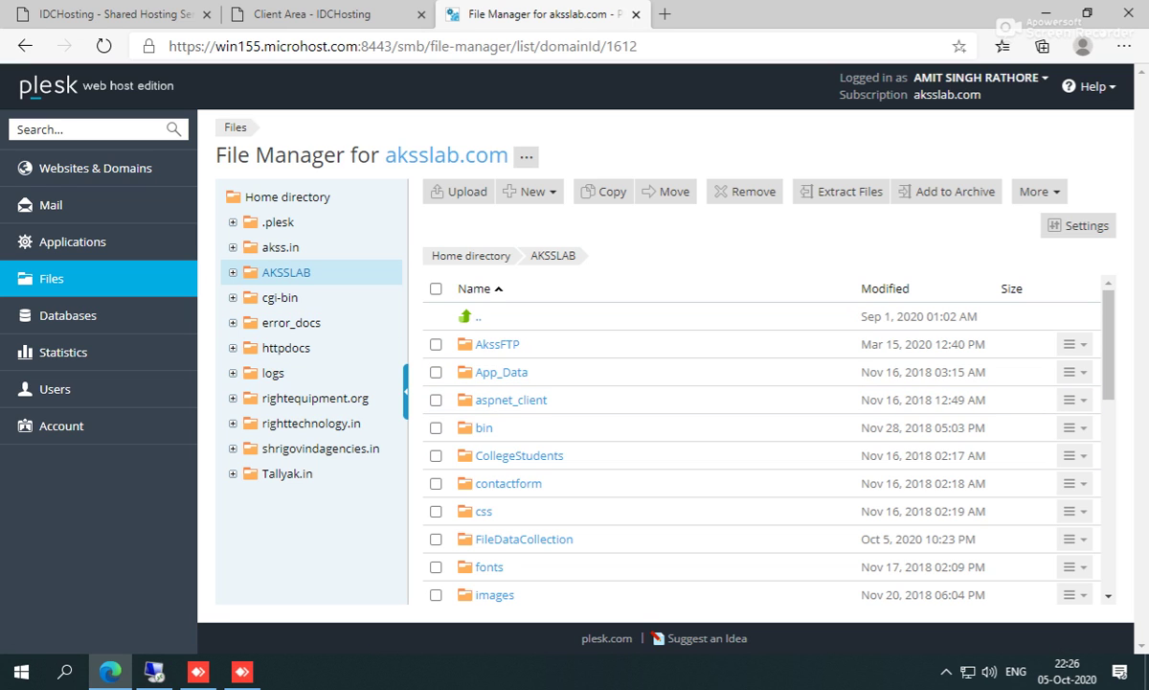
pyautogui.click(525, 543)
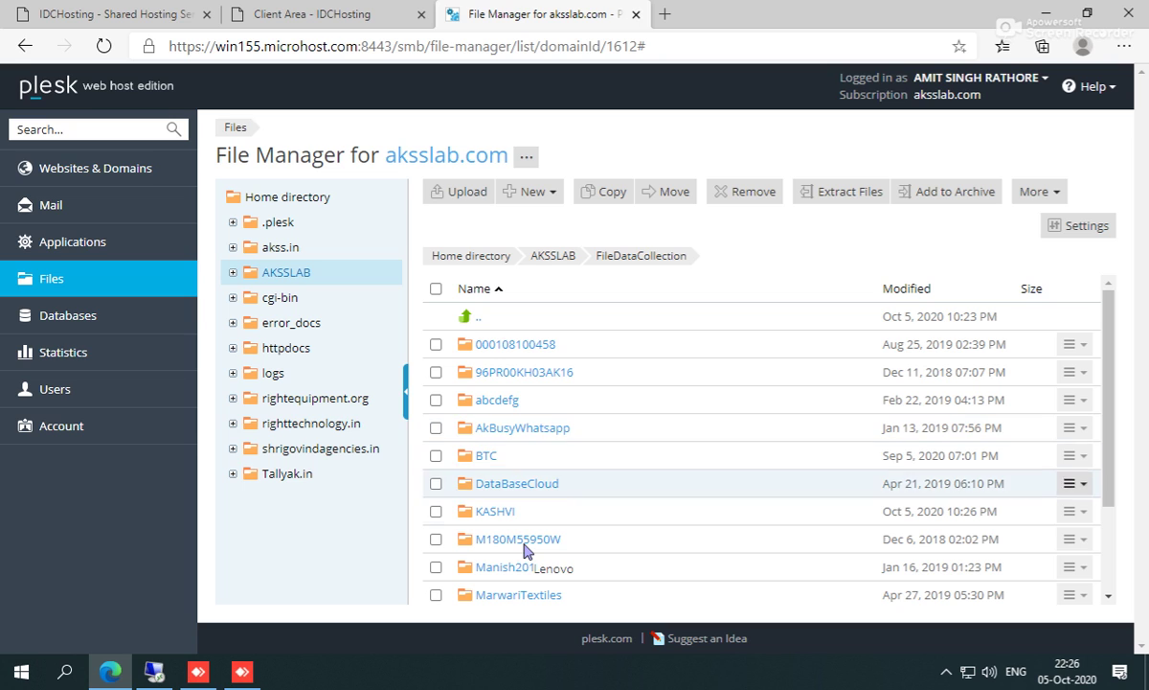
pyautogui.click(495, 511)
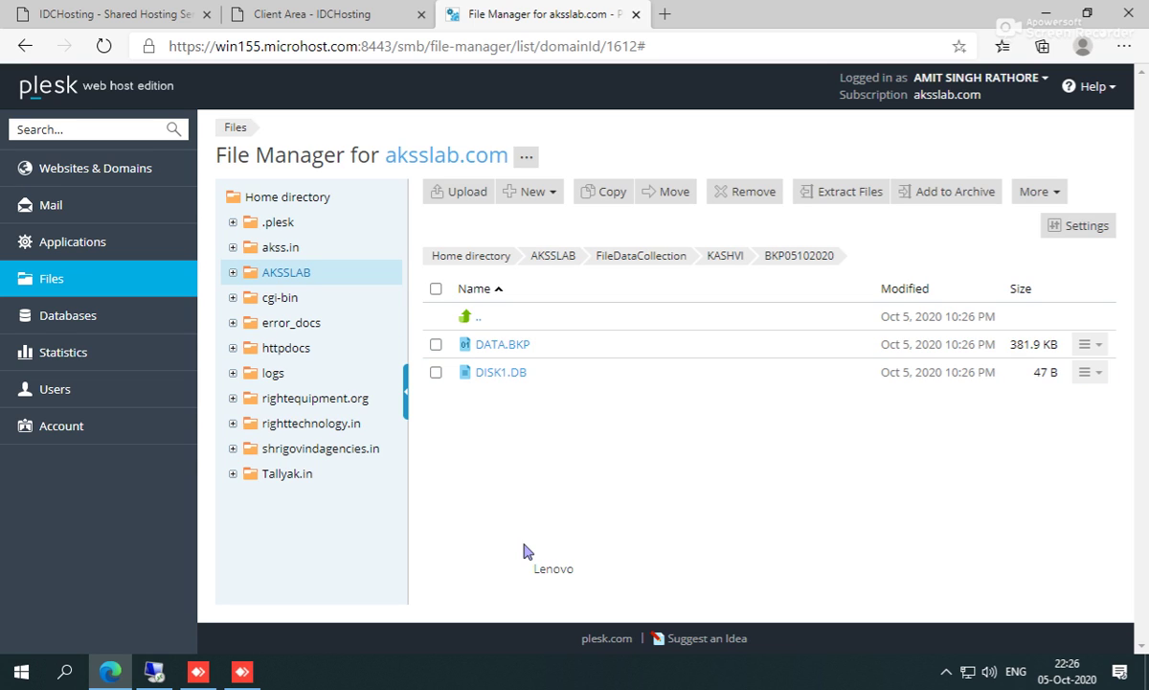
pyautogui.hotkey('alt', 'Left')
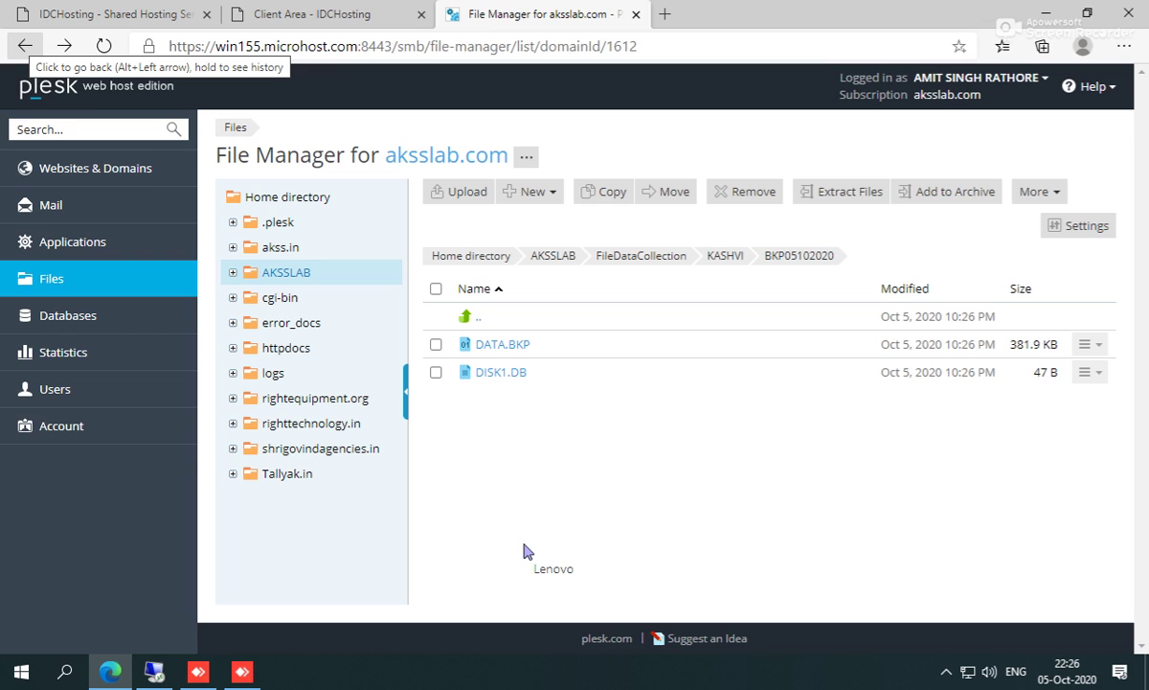
# Return to Websites & Domains, then switch to the IDCHosting shared-hosting notice tab.
pyautogui.hotkey('alt', 'Left')
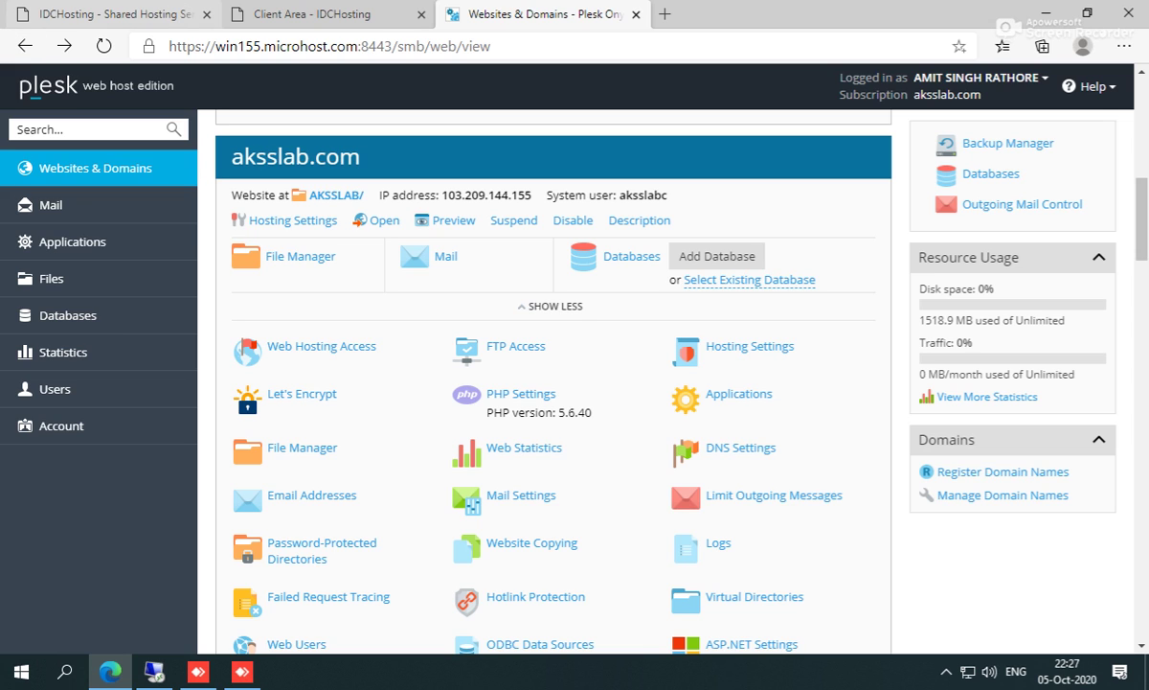
pyautogui.click(106, 14)
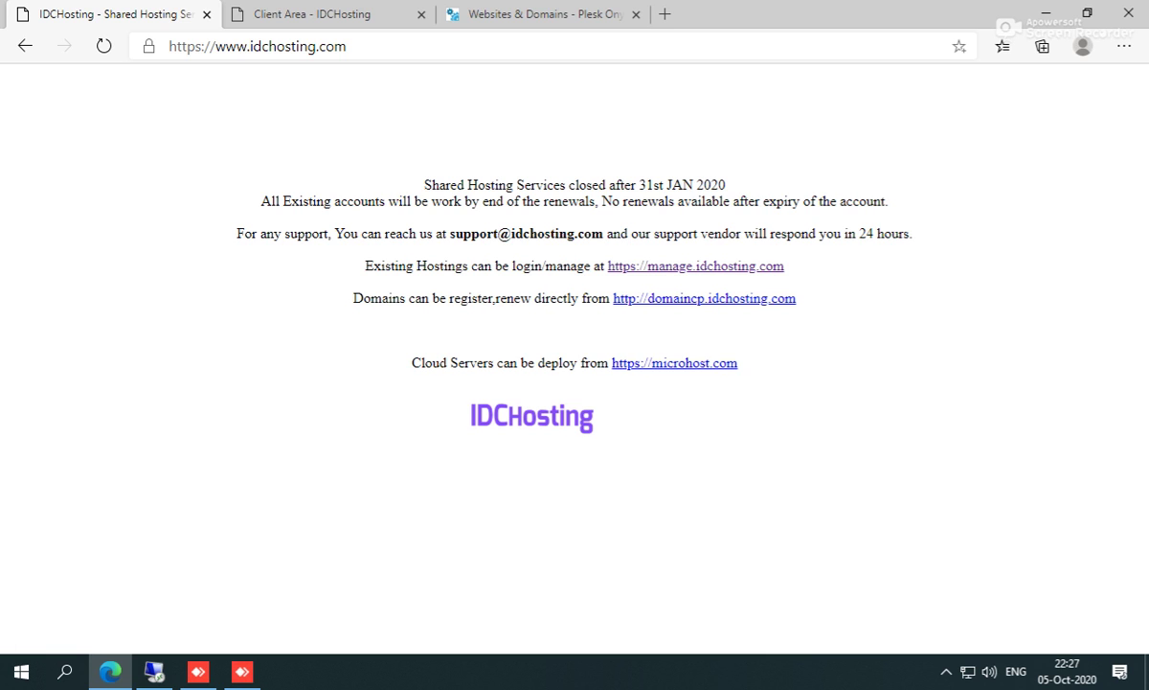
# Glance at the microhost.com site from the notice, then return to Plesk's Websites & Domains tab.
pyautogui.click(675, 363)
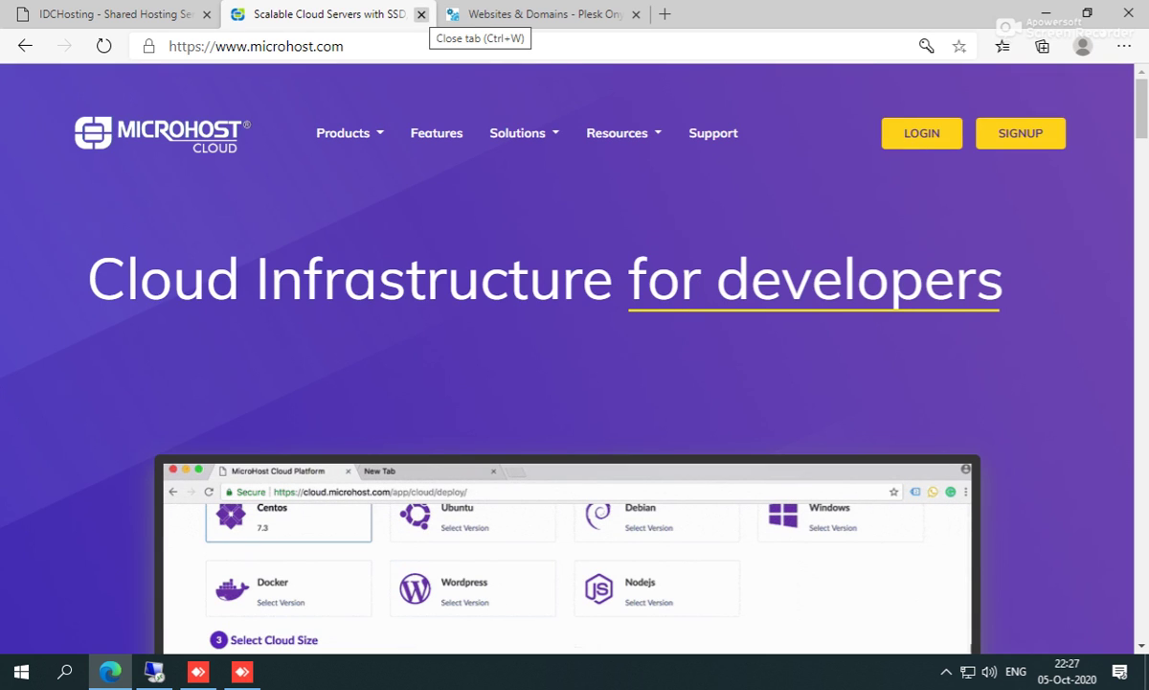
pyautogui.click(24, 45)
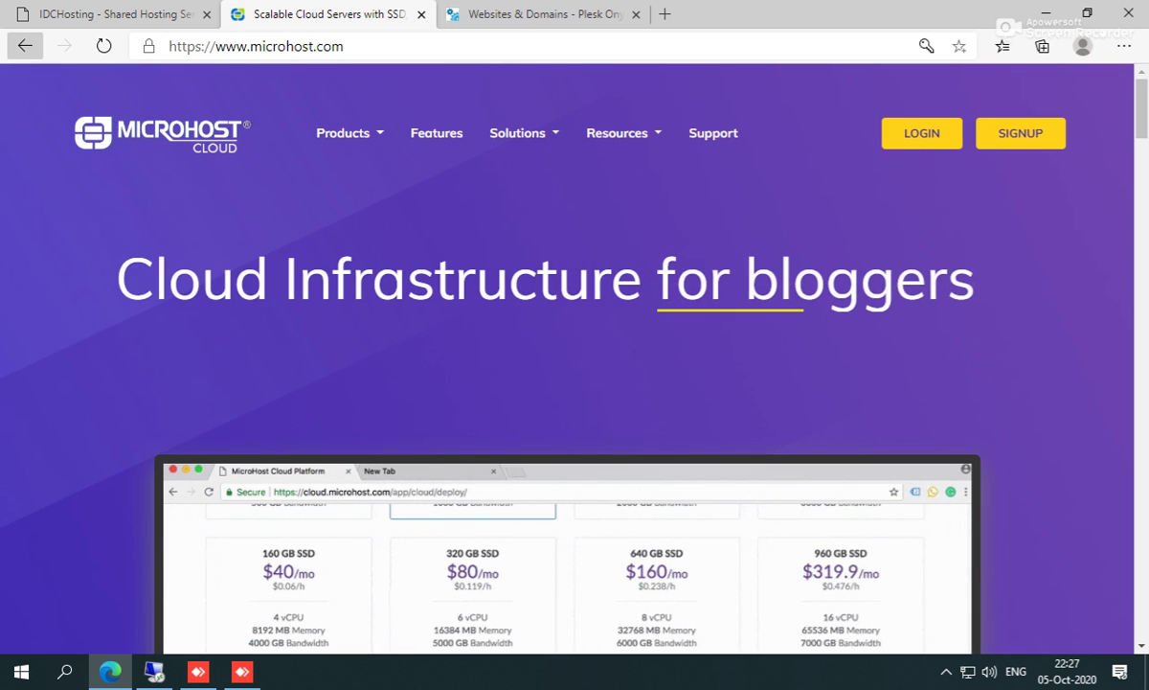
pyautogui.click(531, 14)
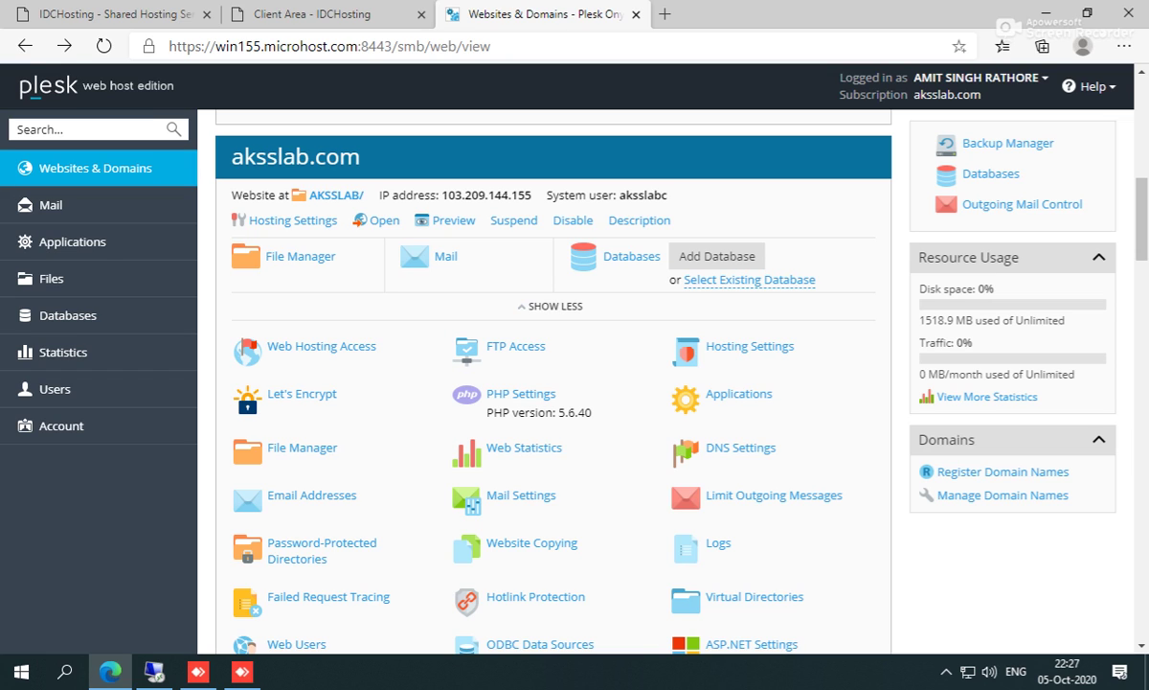
pyautogui.scroll(-4, 386, 213)
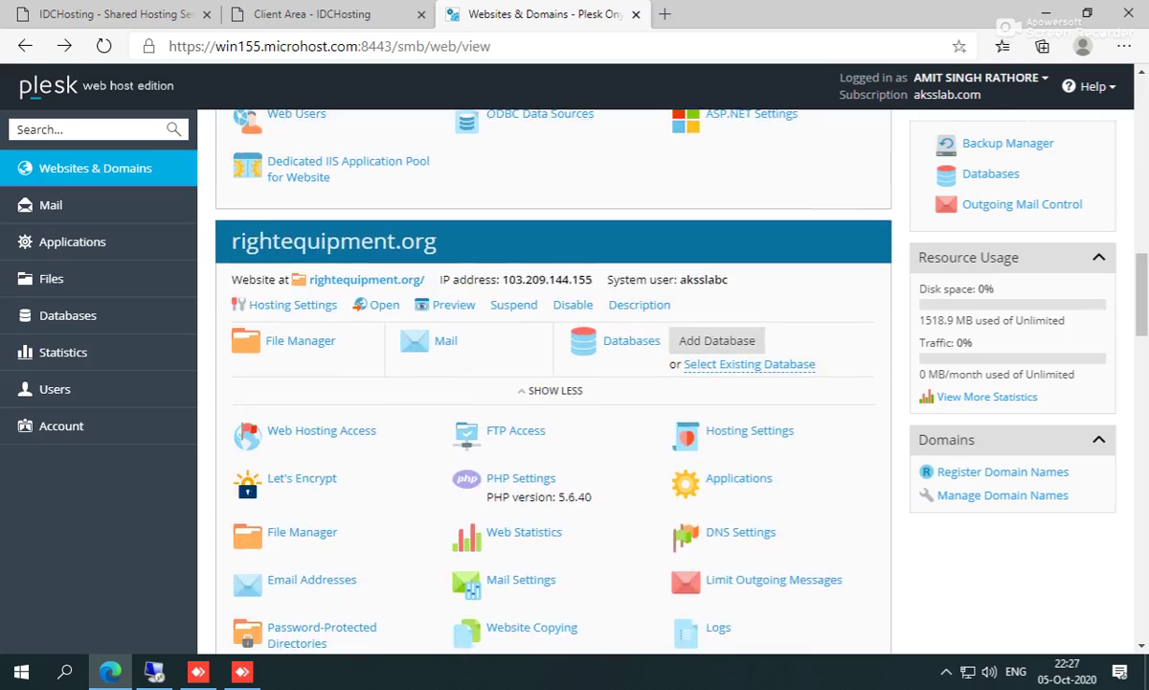
pyautogui.scroll(-2, 551, 251)
pyautogui.scroll(-3, 551, 254)
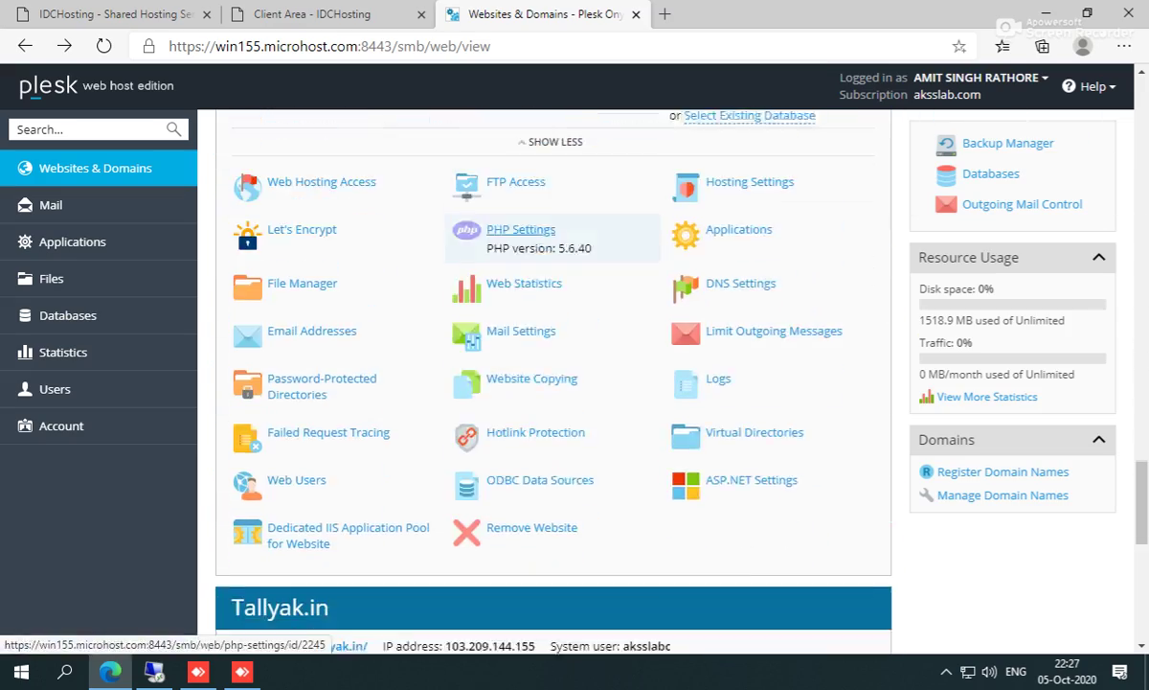
pyautogui.scroll(-3, 551, 254)
pyautogui.scroll(-3, 551, 254)
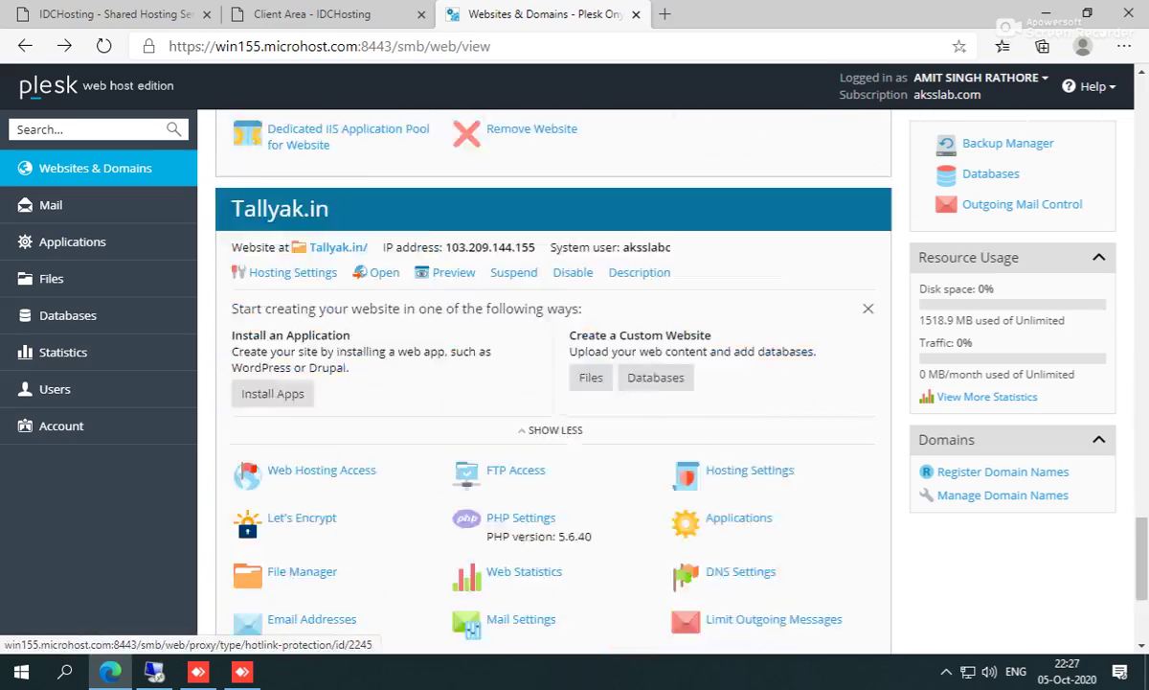
pyautogui.scroll(-2, 551, 254)
pyautogui.scroll(4, 551, 253)
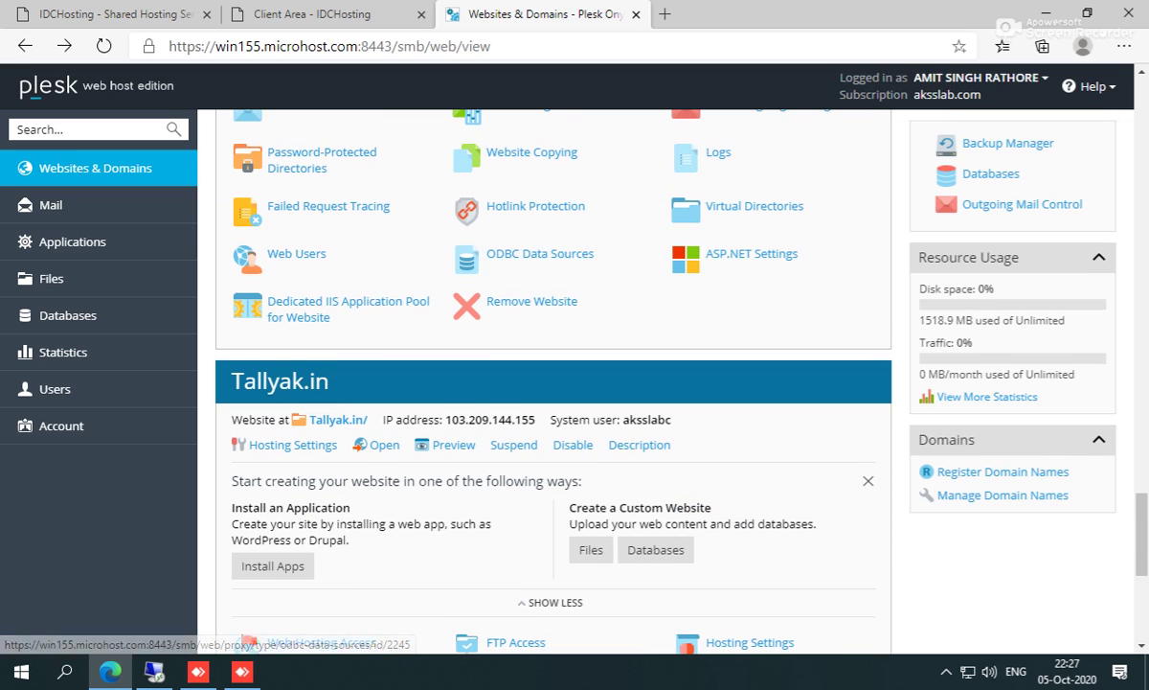
pyautogui.scroll(5, 536, 383)
pyautogui.scroll(-5, 536, 383)
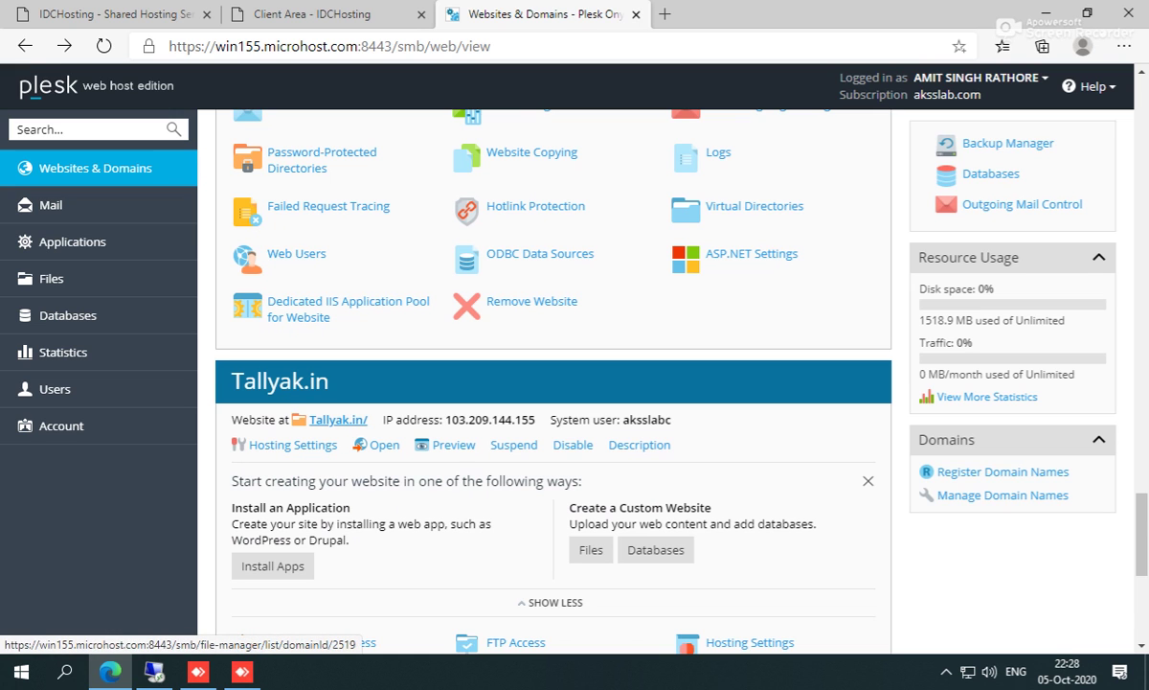
pyautogui.scroll(-4, 546, 383)
pyautogui.scroll(-1, 546, 383)
pyautogui.scroll(1, 546, 383)
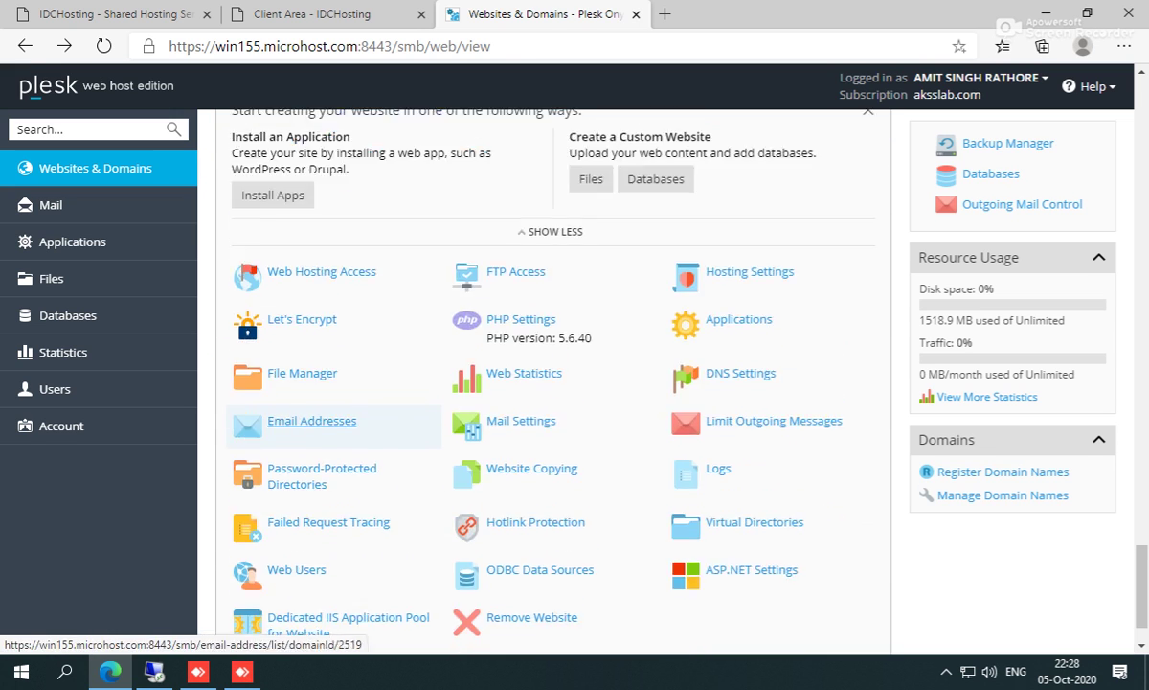
pyautogui.scroll(2, 546, 383)
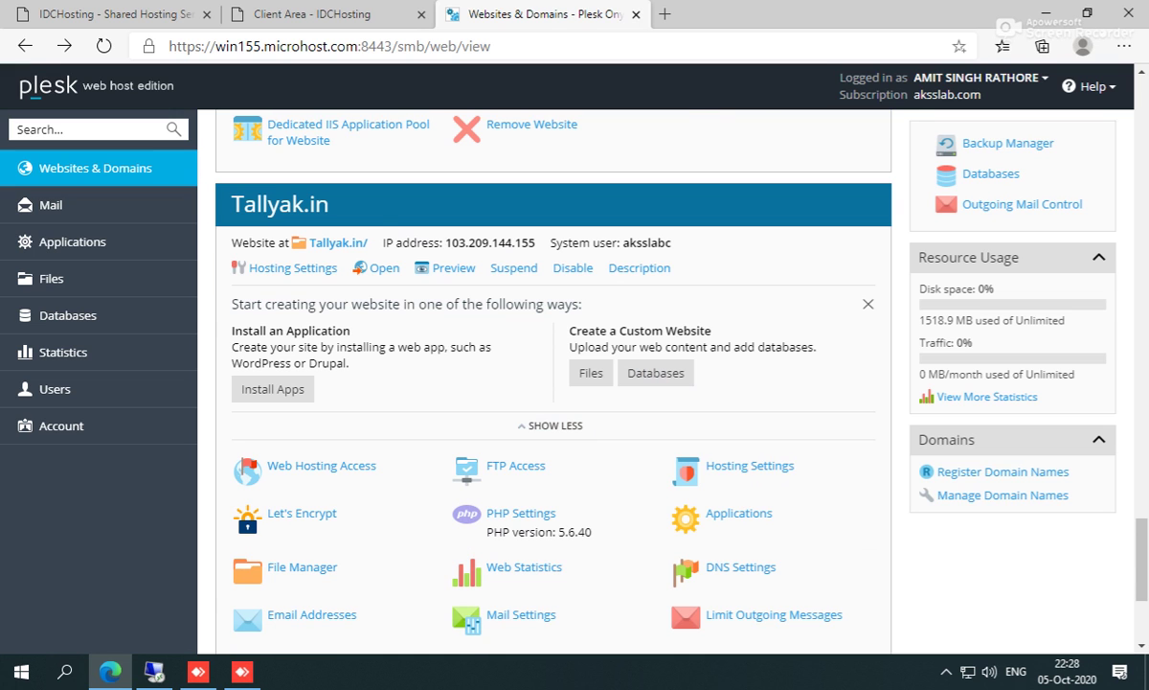
pyautogui.scroll(3, 640, 551)
pyautogui.scroll(5, 316, 340)
pyautogui.scroll(7, 316, 340)
pyautogui.scroll(2, 316, 340)
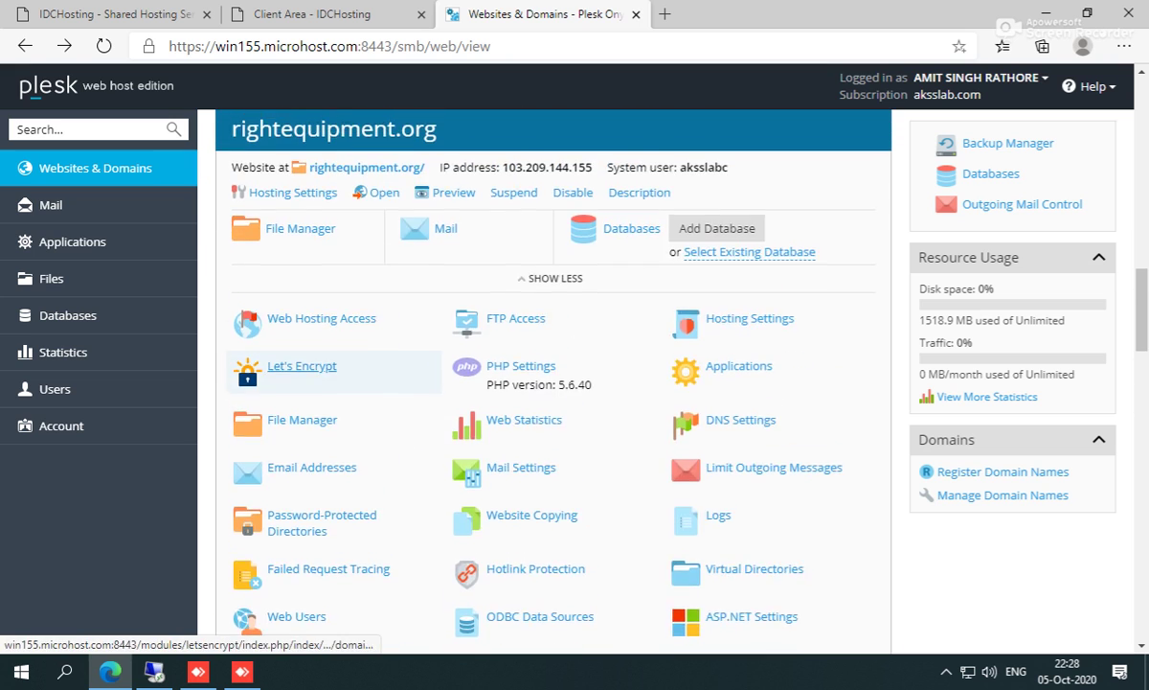
pyautogui.scroll(5, 316, 340)
pyautogui.scroll(5, 386, 299)
pyautogui.scroll(3, 386, 299)
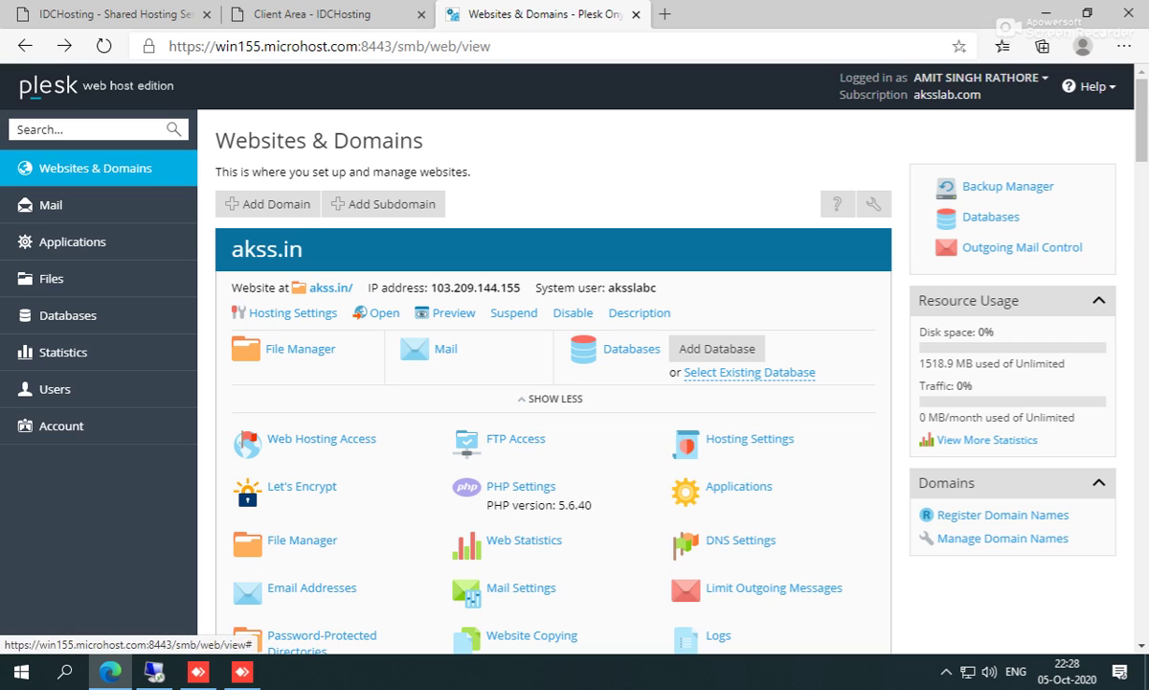
# Open the domain's Backup Manager, which shows no backup items.
pyautogui.click(981, 77)
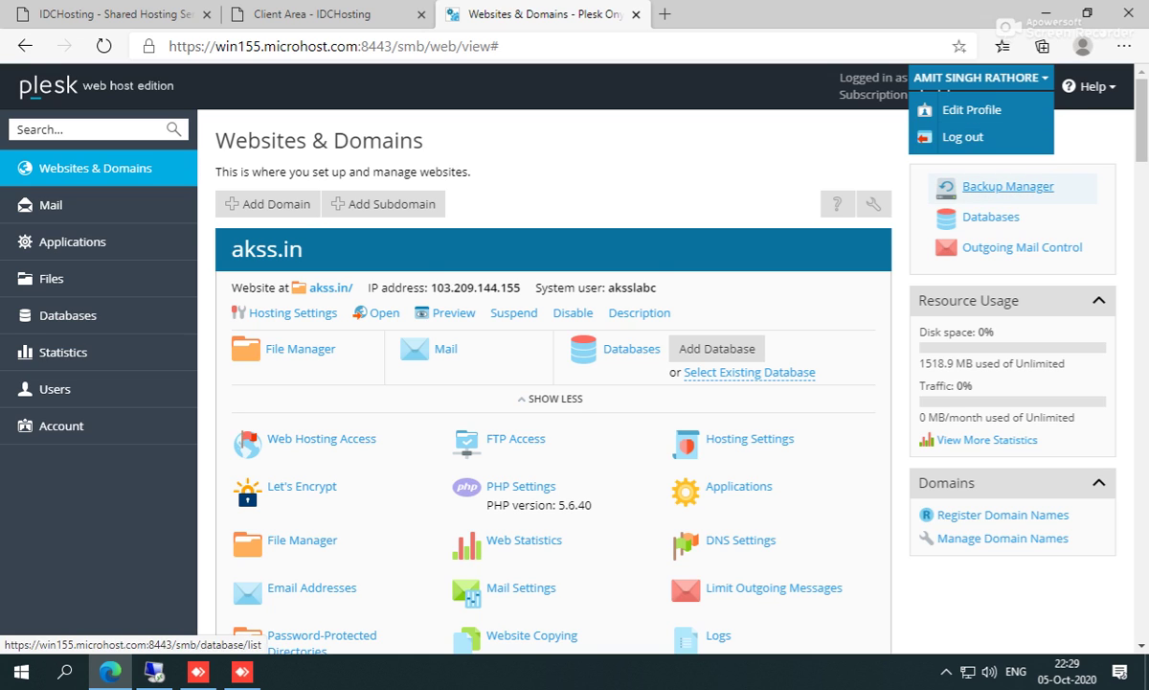
pyautogui.click(996, 187)
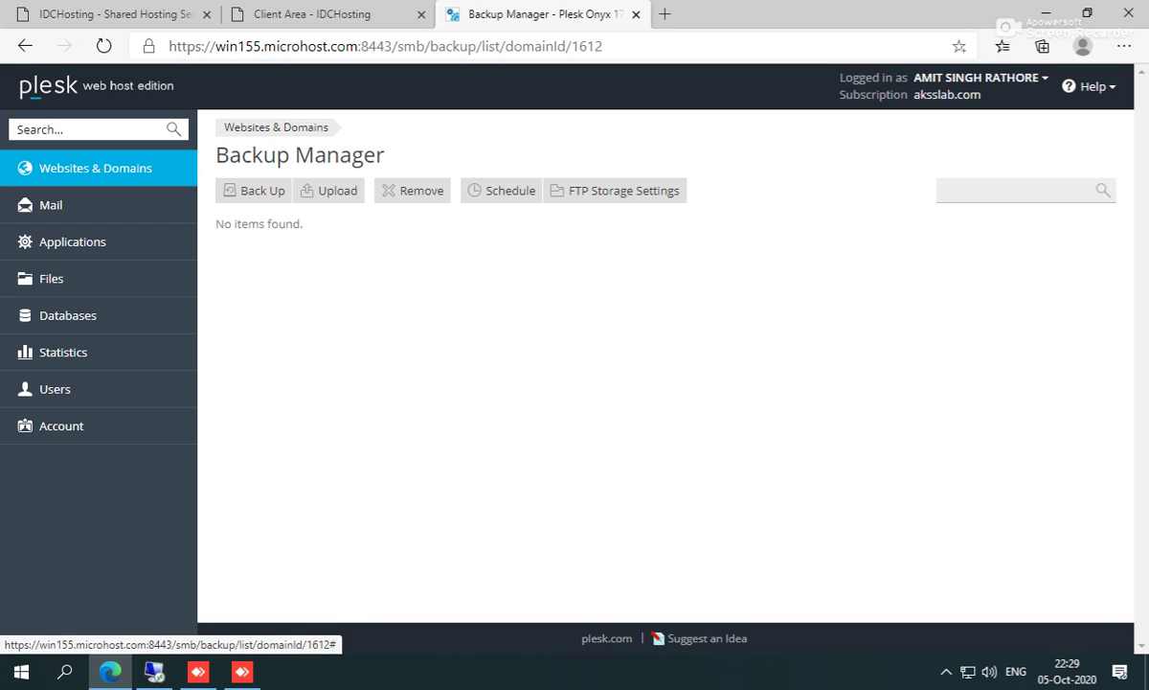
pyautogui.click(977, 78)
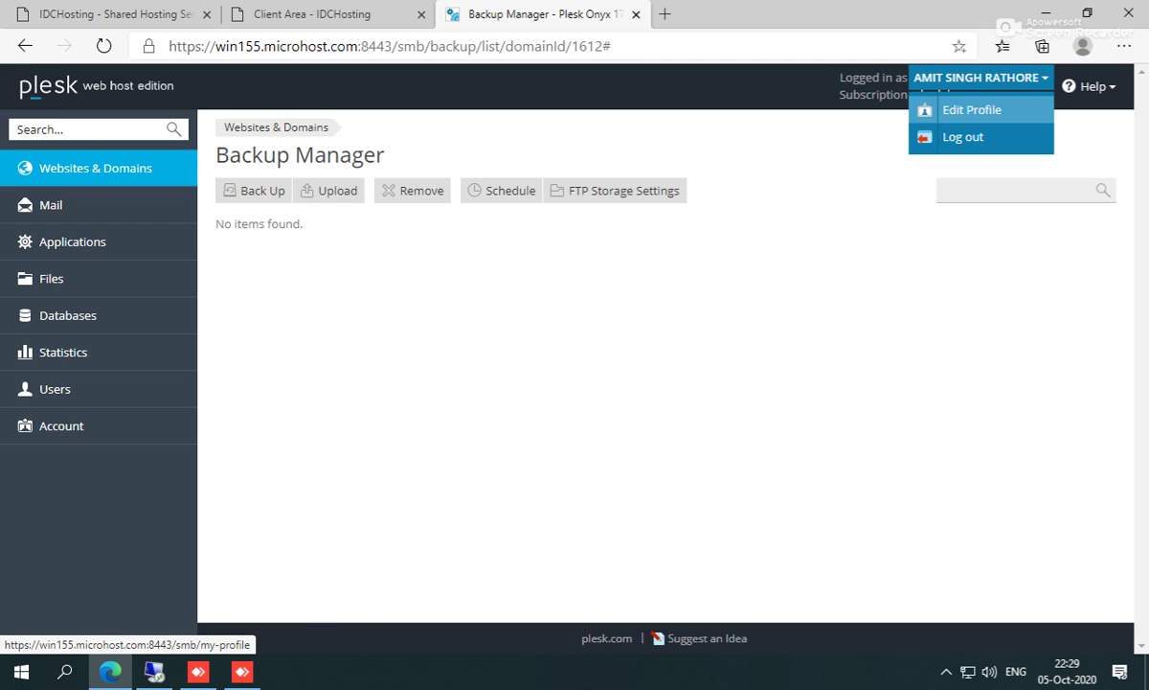
# Review the My Profile general and contact details, then return to the akss.in Websites & Domains overview.
pyautogui.click(973, 109)
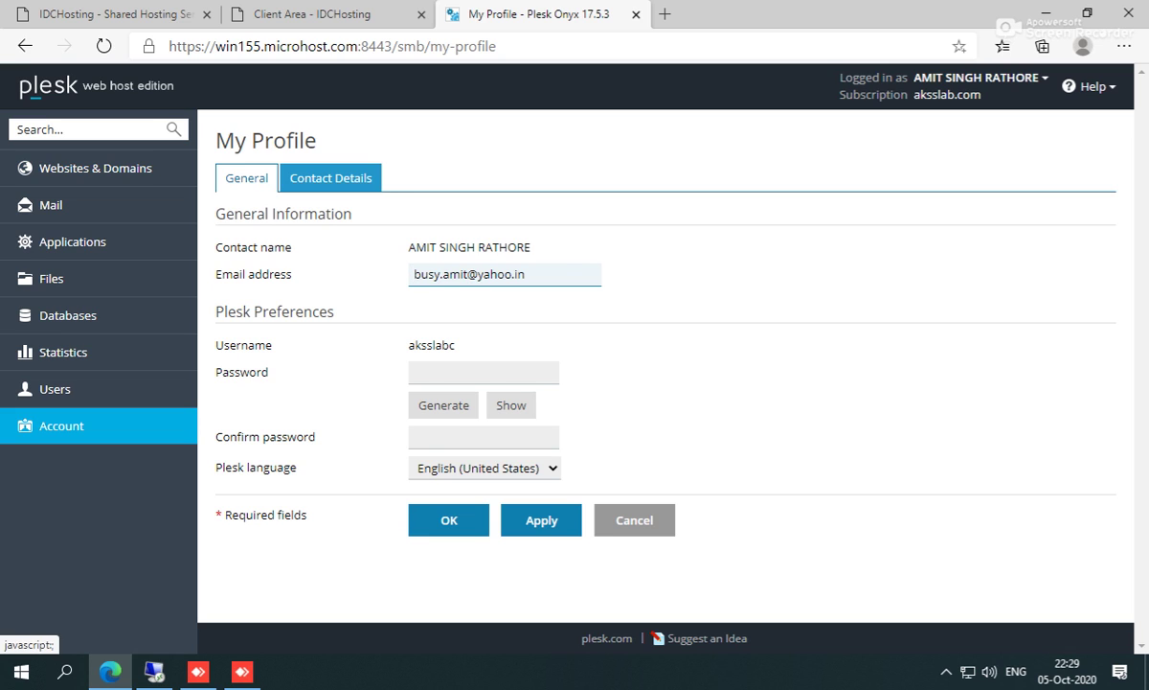
pyautogui.click(330, 178)
pyautogui.scroll(-2, 631, 360)
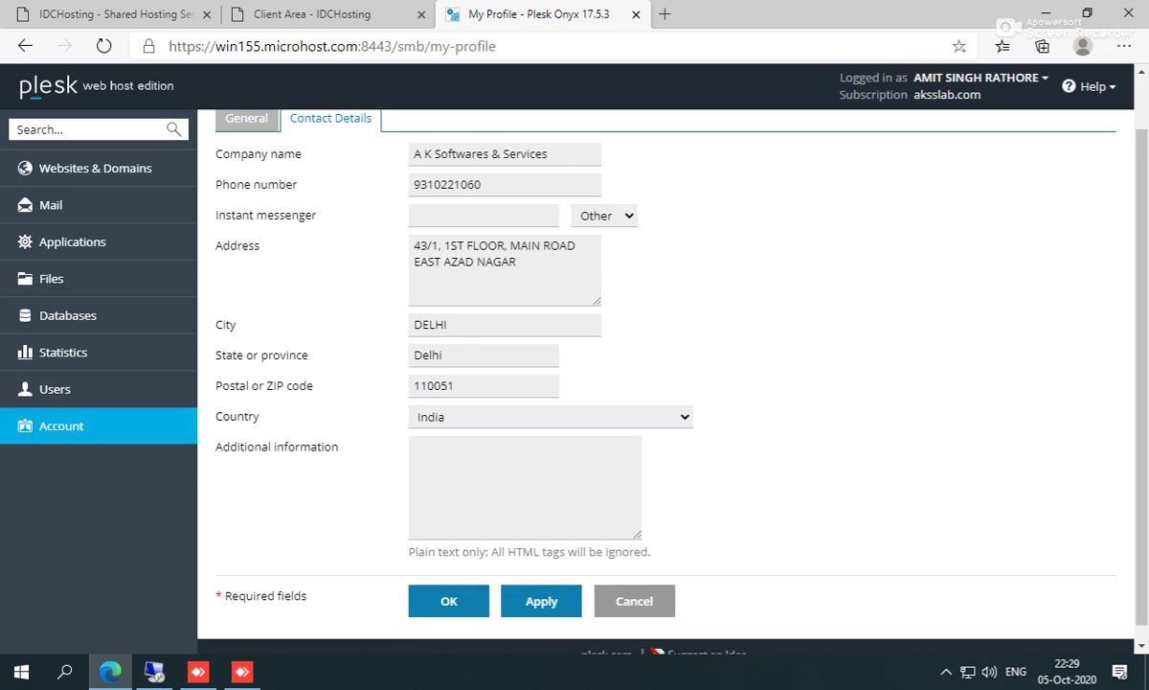
pyautogui.click(411, 426)
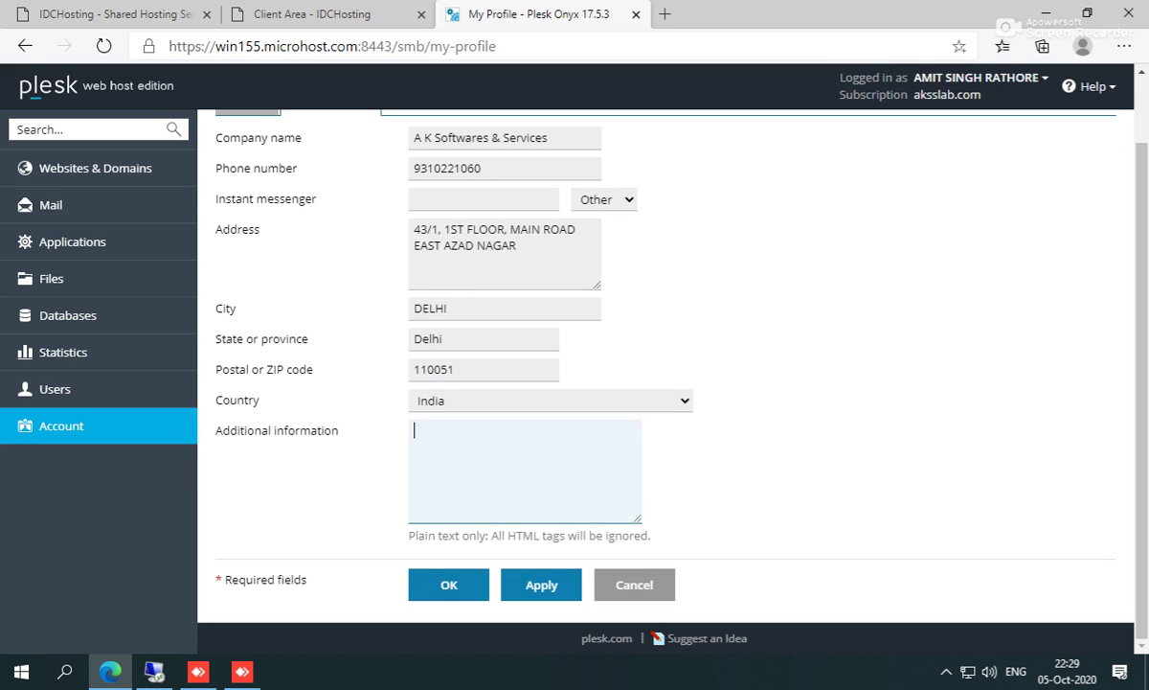
pyautogui.scroll(2, 412, 426)
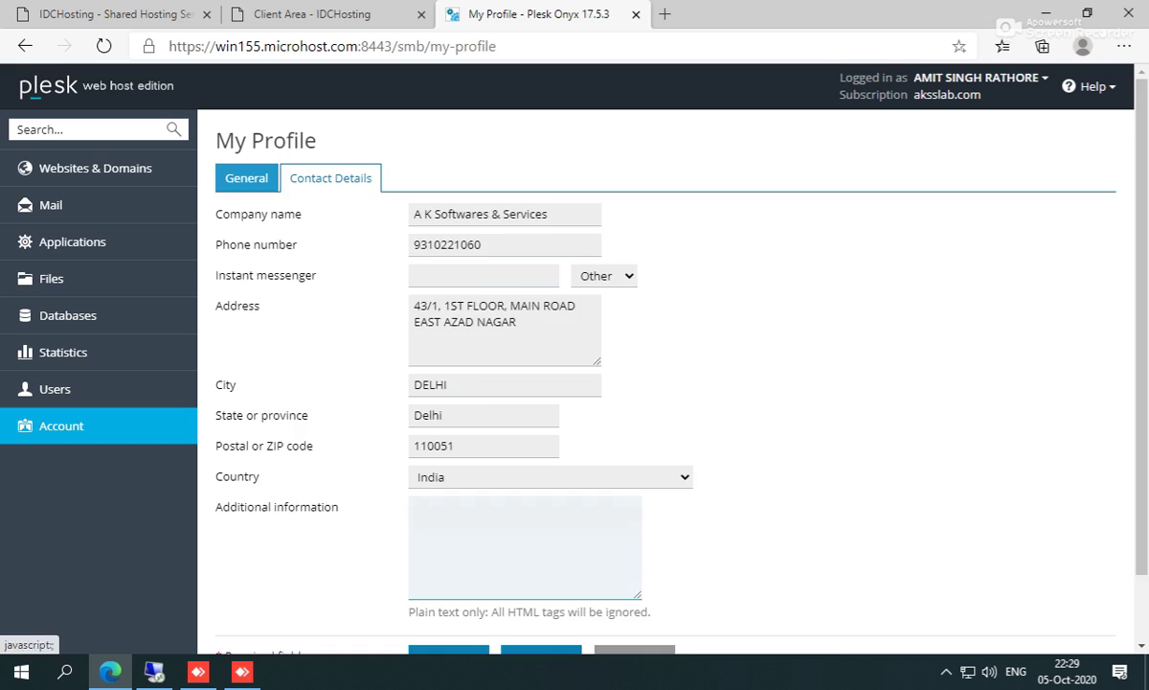
pyautogui.click(247, 178)
pyautogui.click(96, 168)
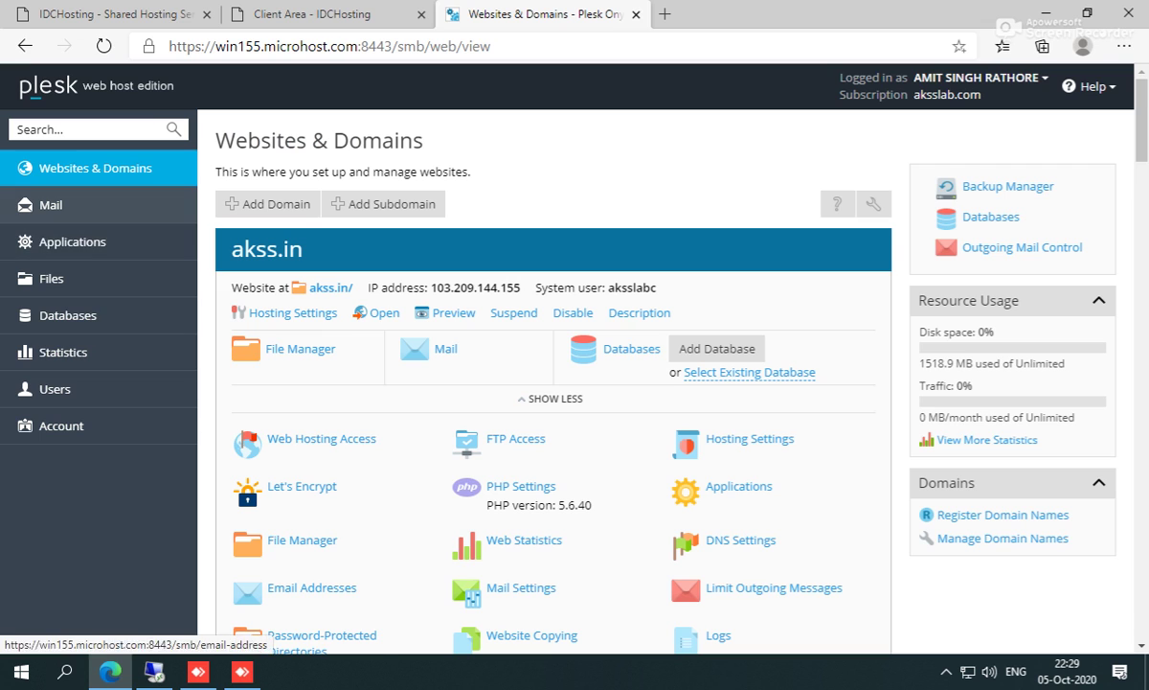
# Review the 10 email addresses, mail settings and Outgoing Mail Control, then view the empty Applications page.
pyautogui.click(53, 209)
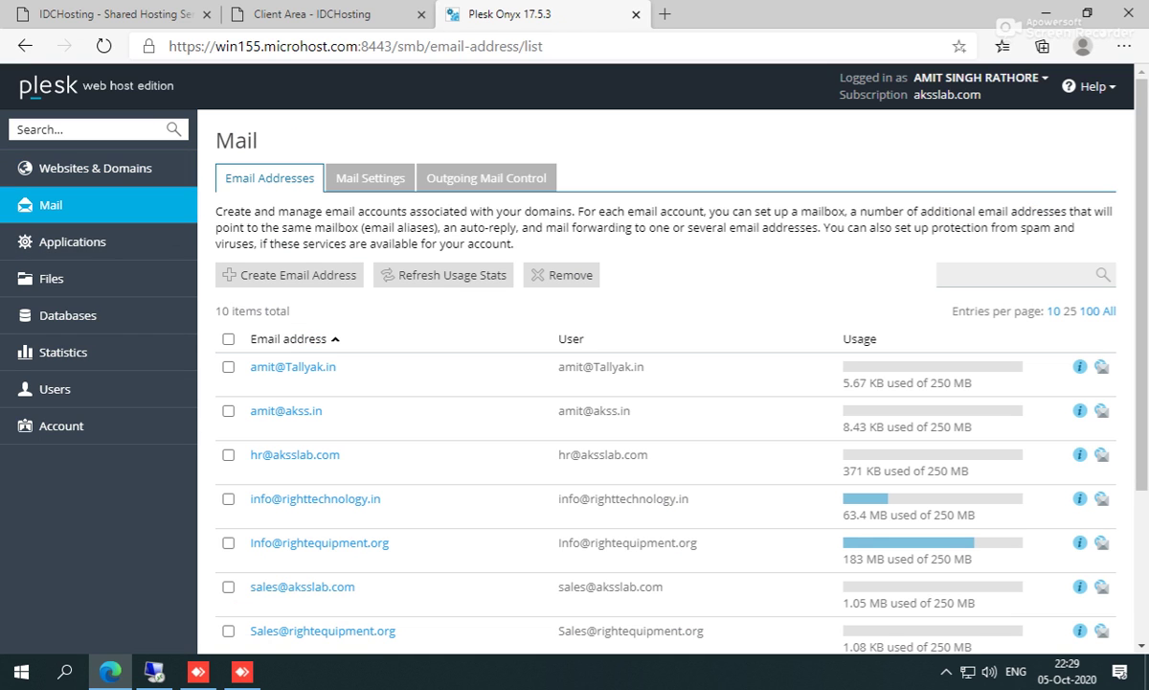
pyautogui.click(370, 178)
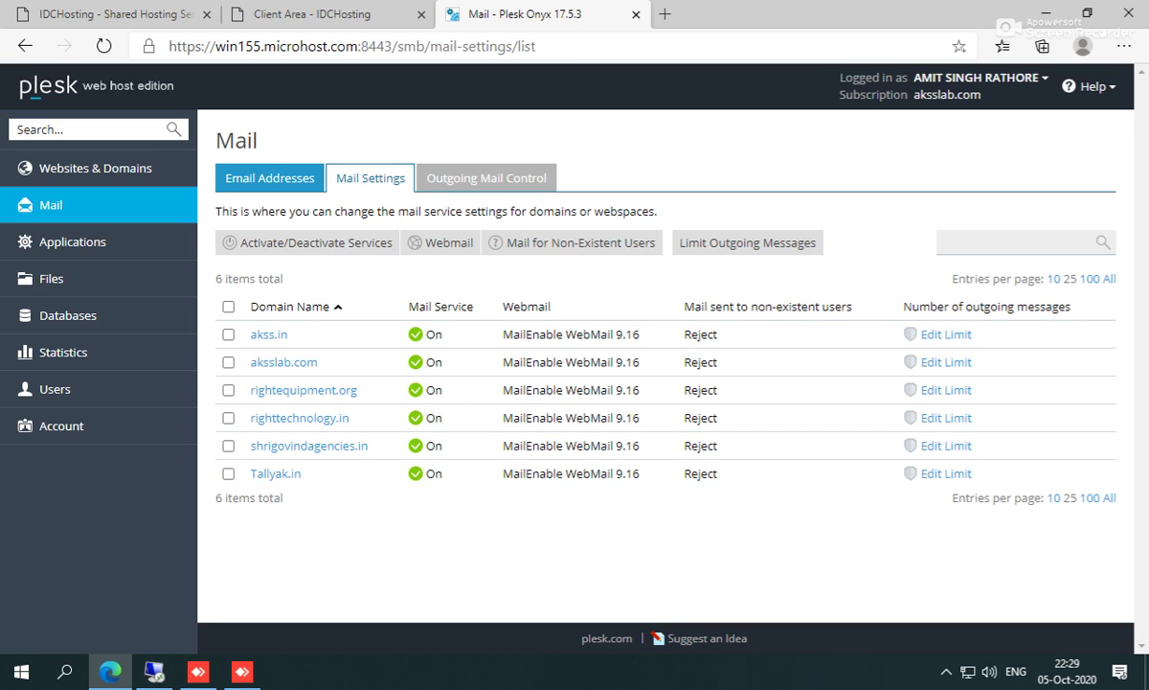
pyautogui.click(486, 179)
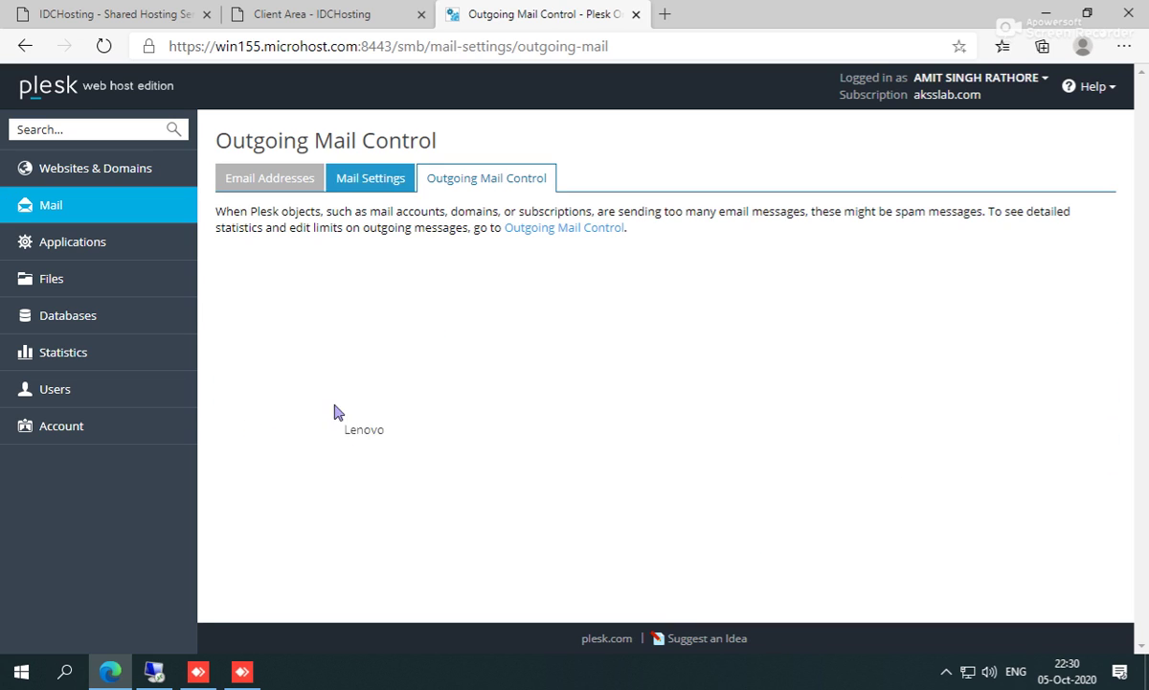
pyautogui.click(269, 178)
pyautogui.click(369, 178)
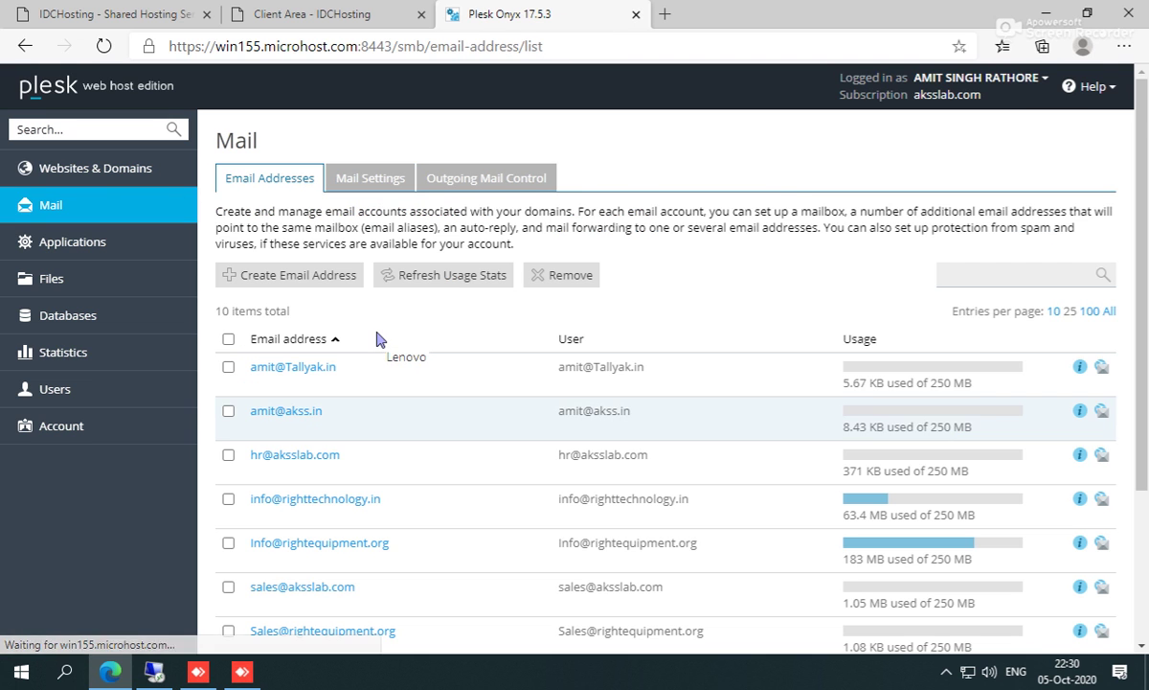
pyautogui.scroll(-3, 376, 337)
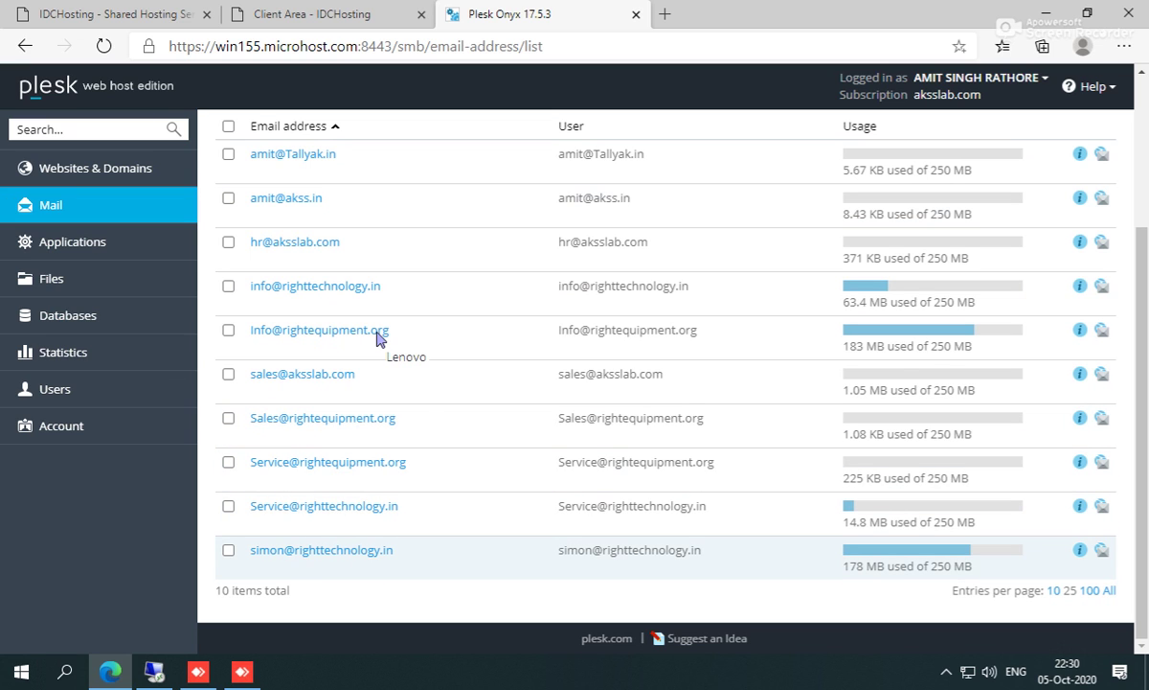
pyautogui.scroll(2, 378, 337)
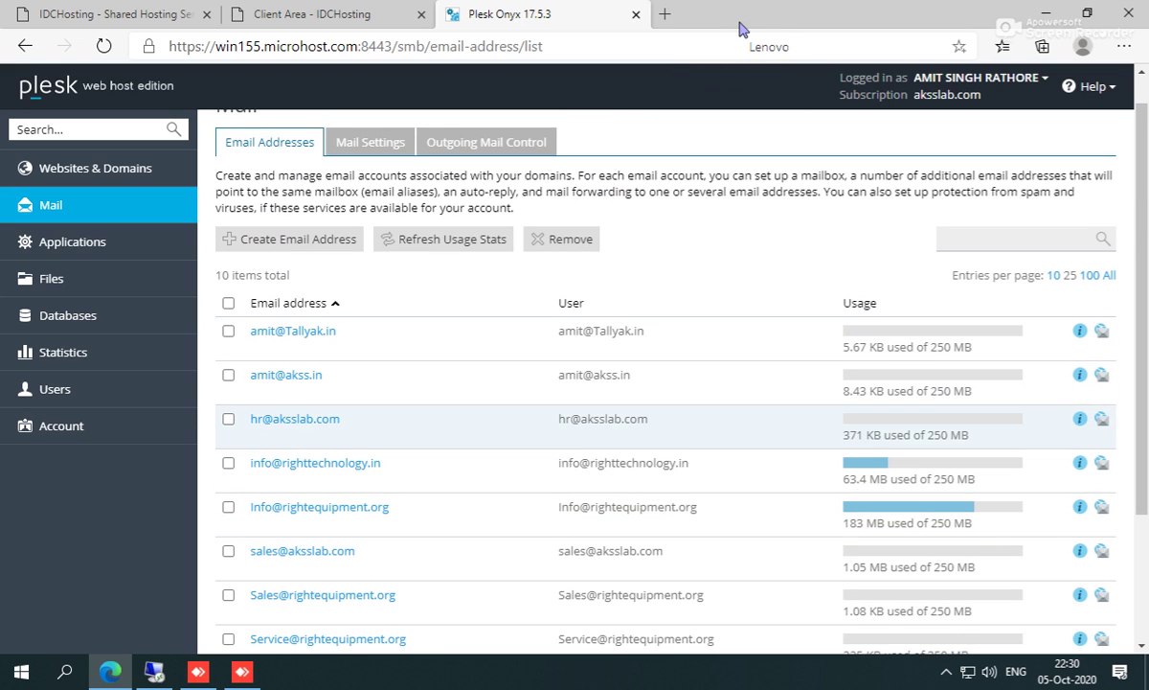
pyautogui.scroll(1, 633, 419)
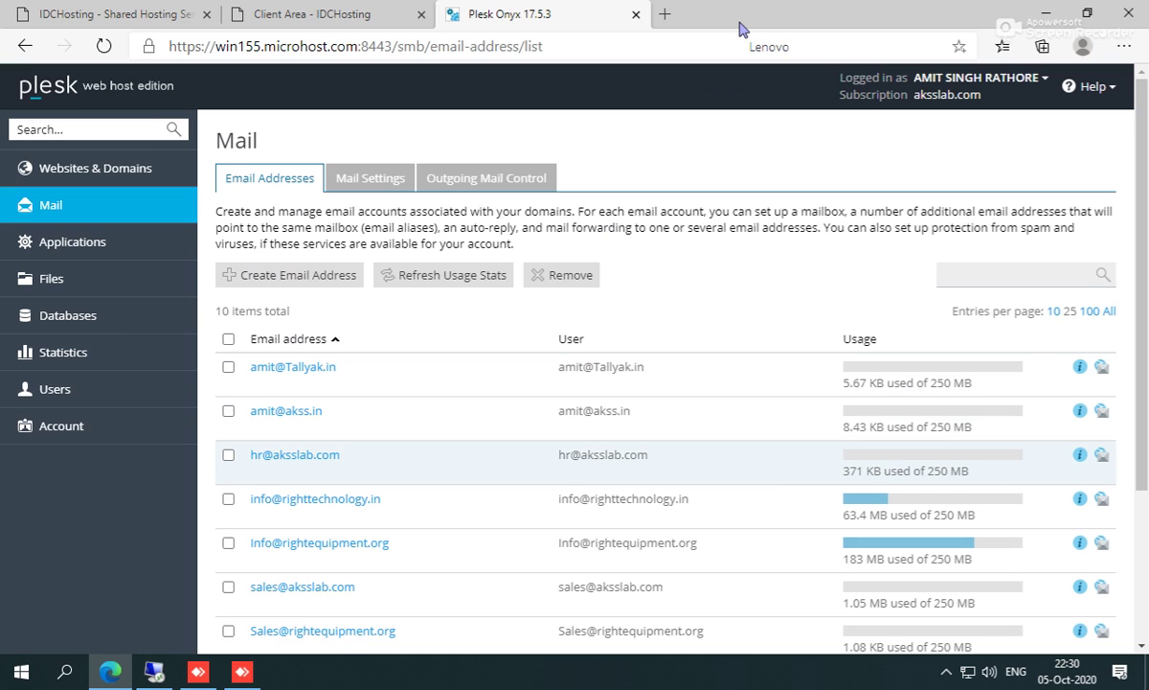
pyautogui.click(71, 242)
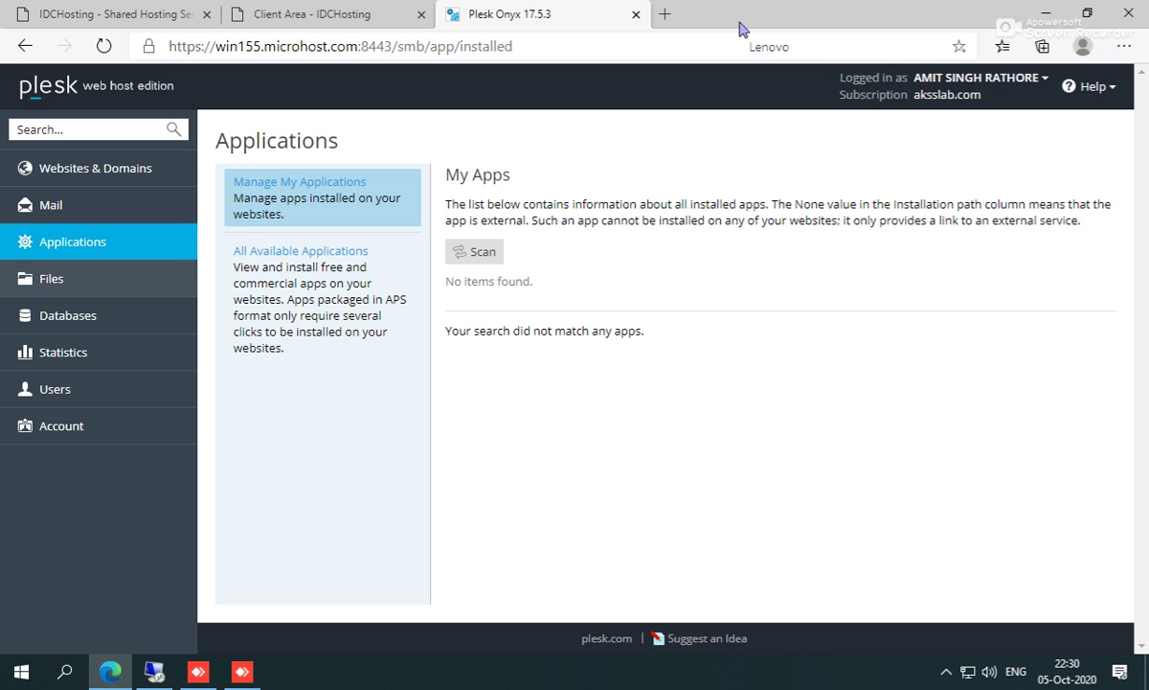
# Look through Files, Databases and Users, then view the four user roles: Accountant, Application User, Owner, WebMaster.
pyautogui.click(53, 278)
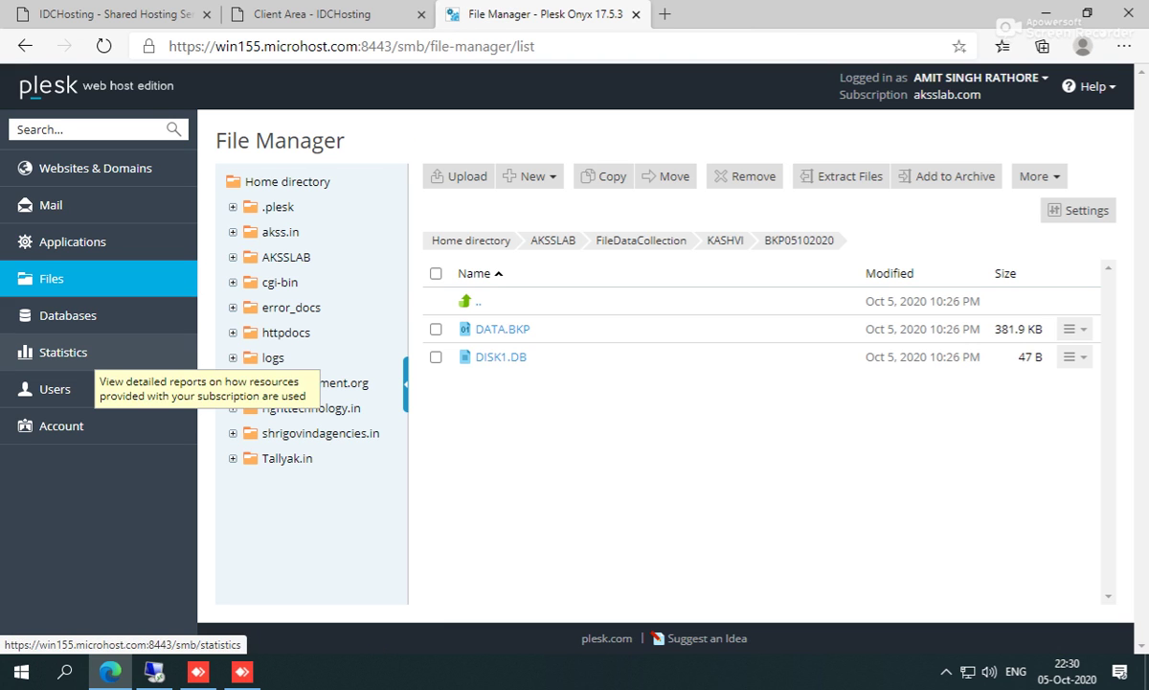
pyautogui.click(65, 316)
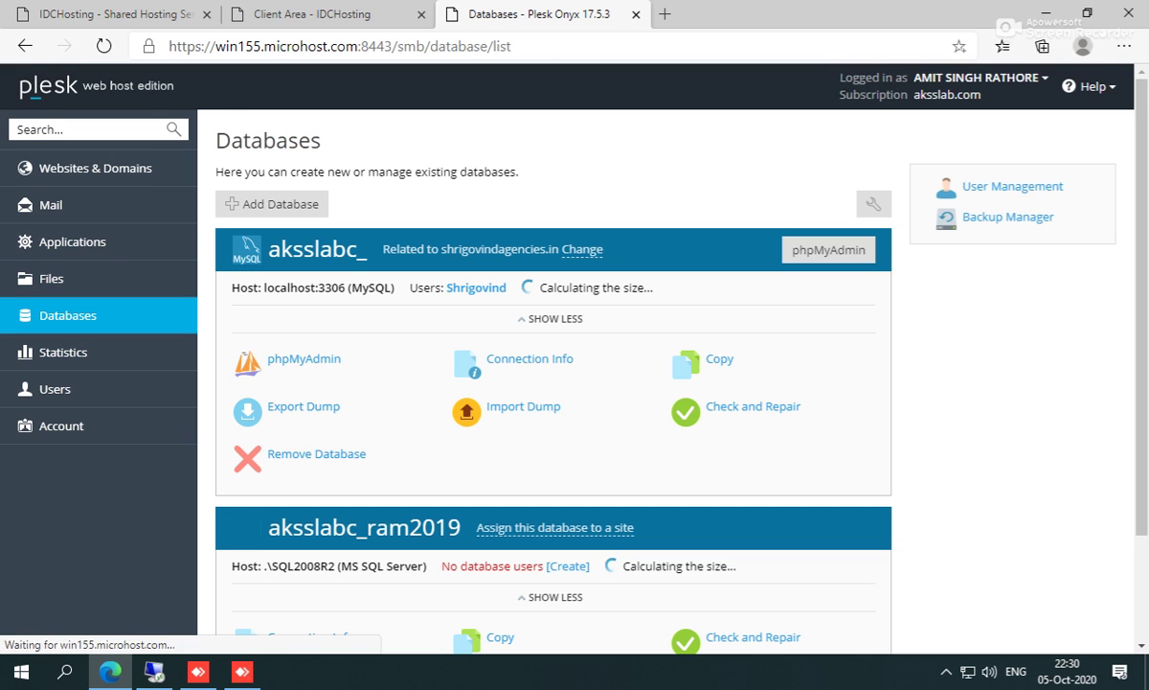
pyautogui.scroll(-2, 287, 412)
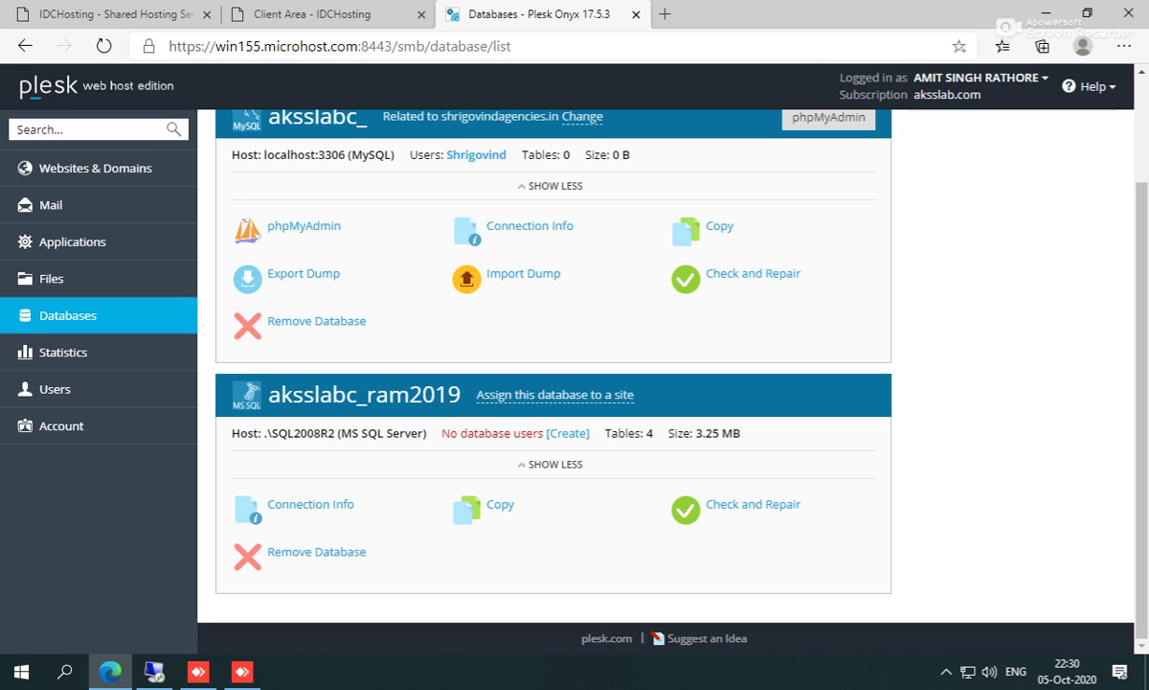
pyautogui.click(58, 388)
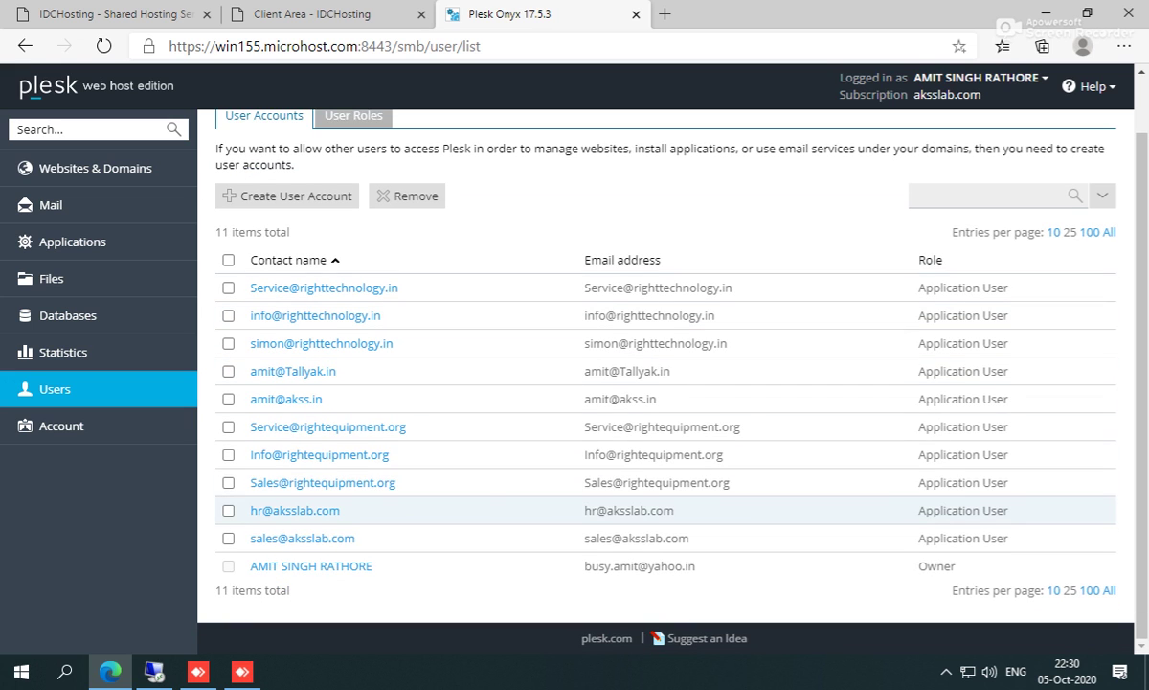
pyautogui.scroll(1, 652, 379)
pyautogui.click(354, 179)
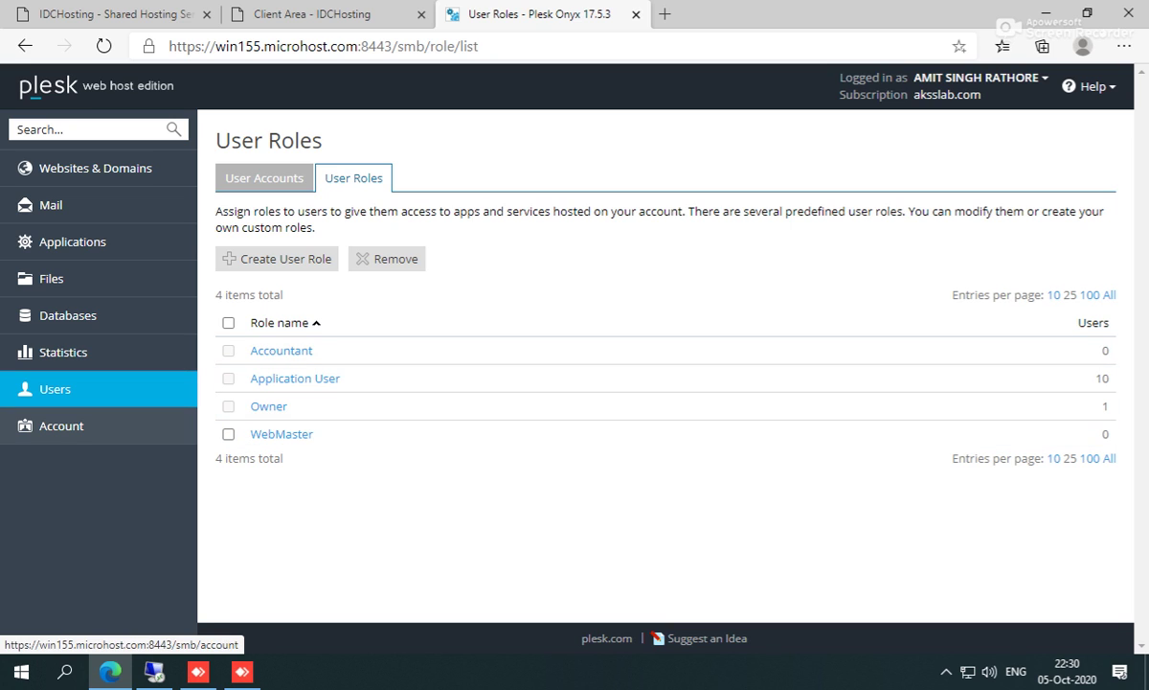
# Open Account information showing the Active HostPlatinum10website plan with 6 of 10 domains used.
pyautogui.click(57, 426)
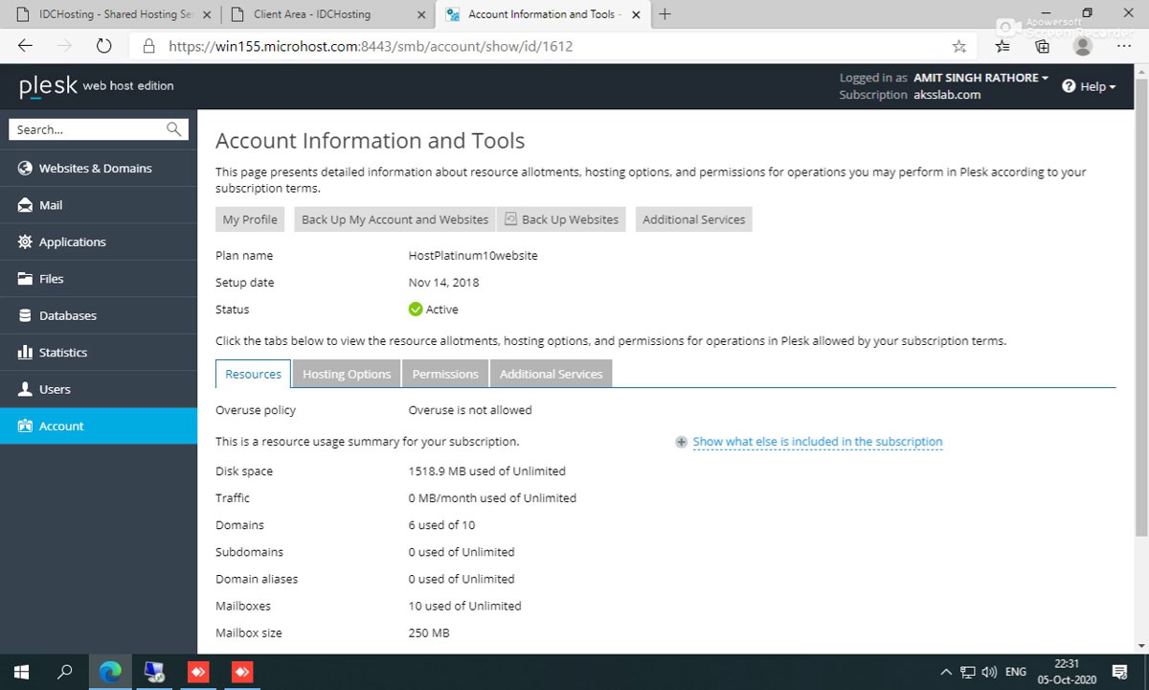
# Scroll through the list of sites on the Websites & Domains overview.
pyautogui.click(94, 168)
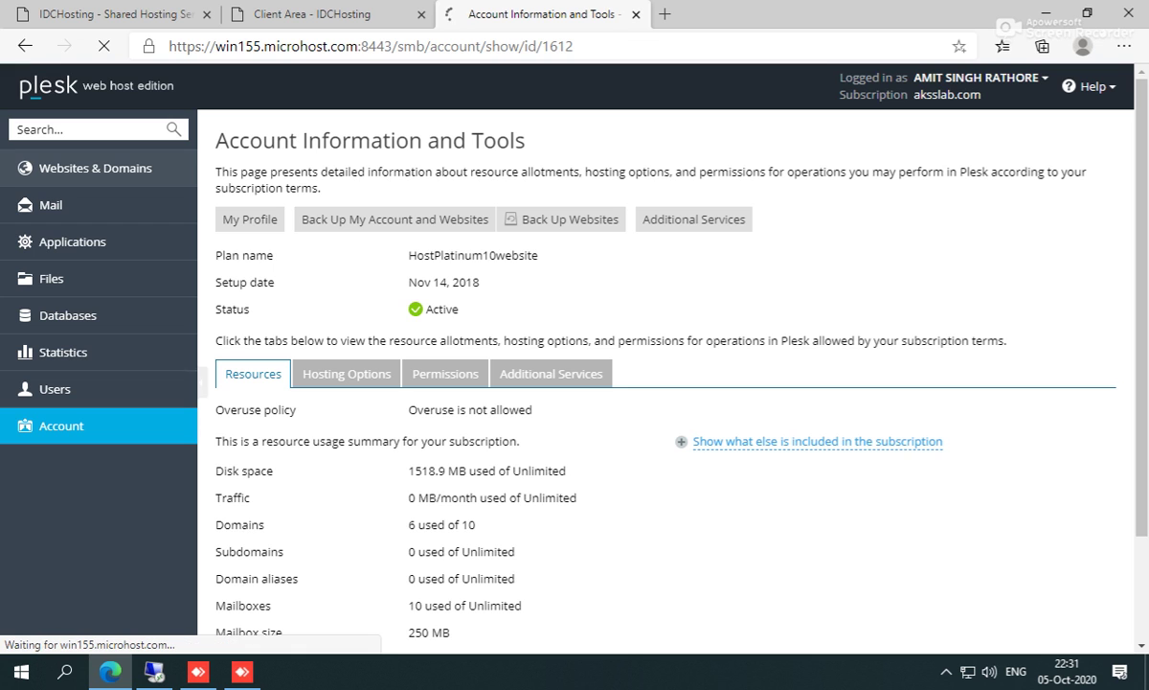
pyautogui.scroll(-8, 747, 436)
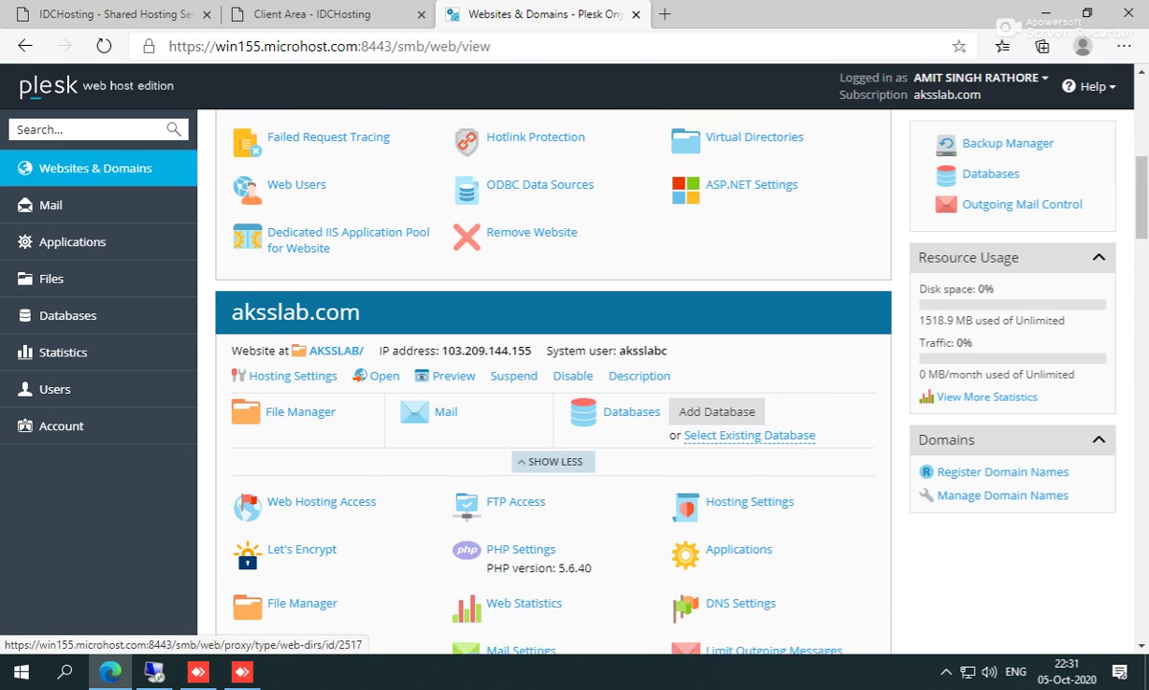
pyautogui.scroll(-5, 747, 436)
pyautogui.scroll(15, 747, 435)
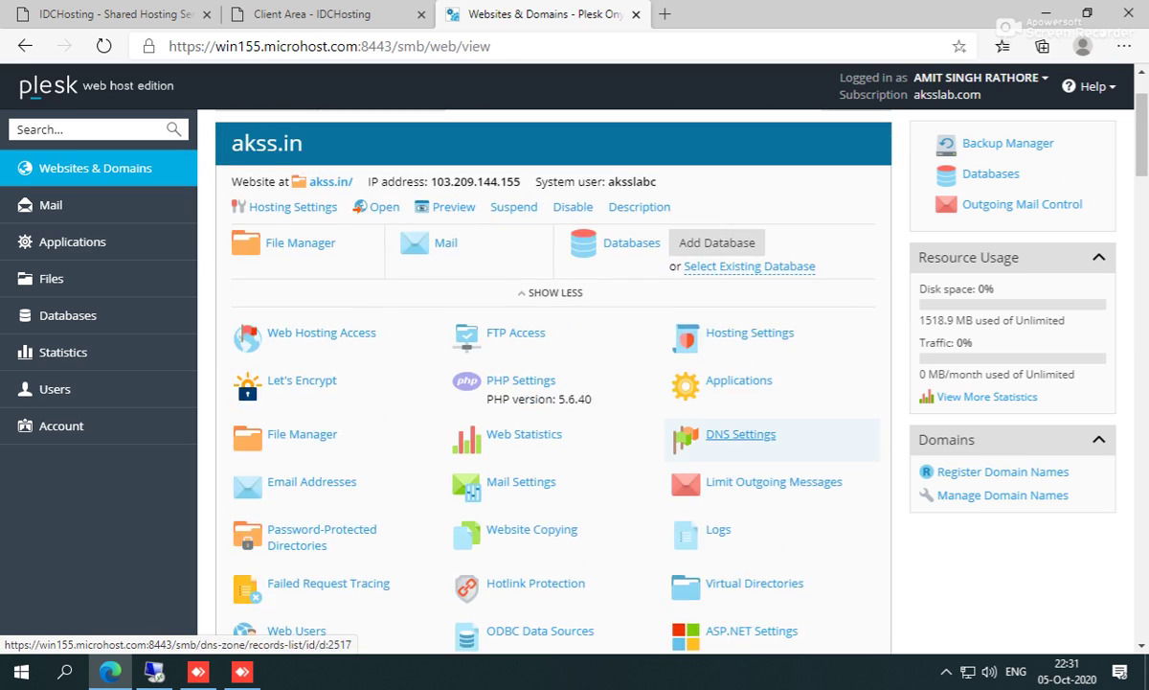
pyautogui.scroll(-3, 747, 435)
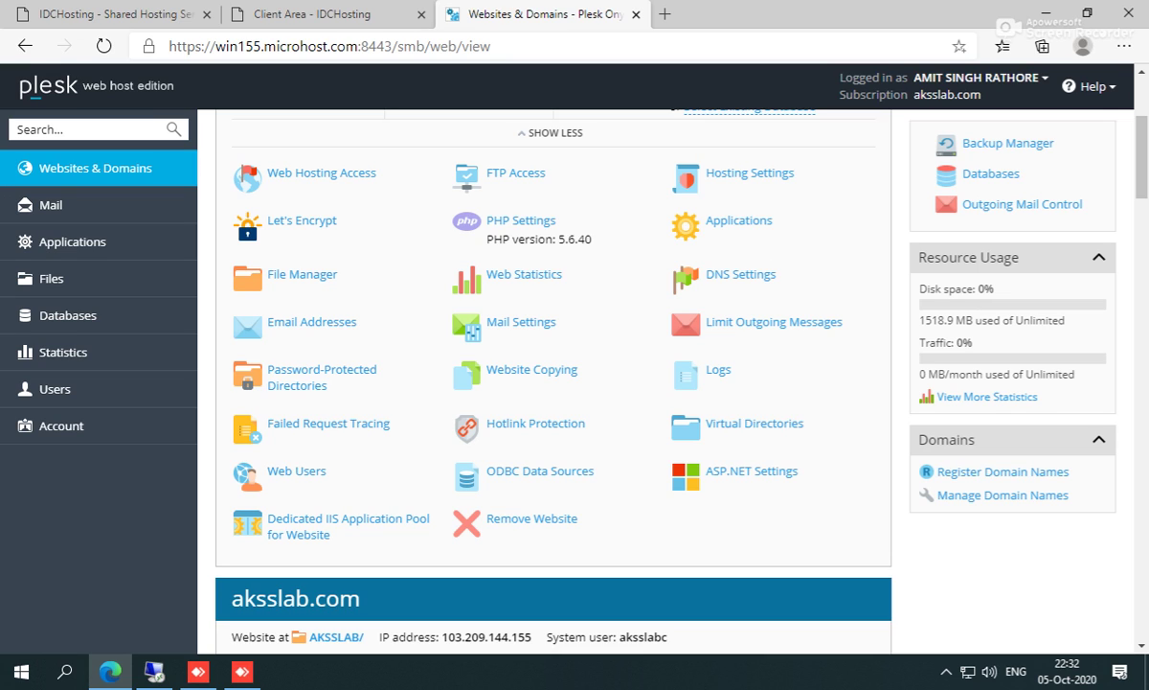
pyautogui.scroll(-2, 554, 383)
pyautogui.scroll(-7, 553, 383)
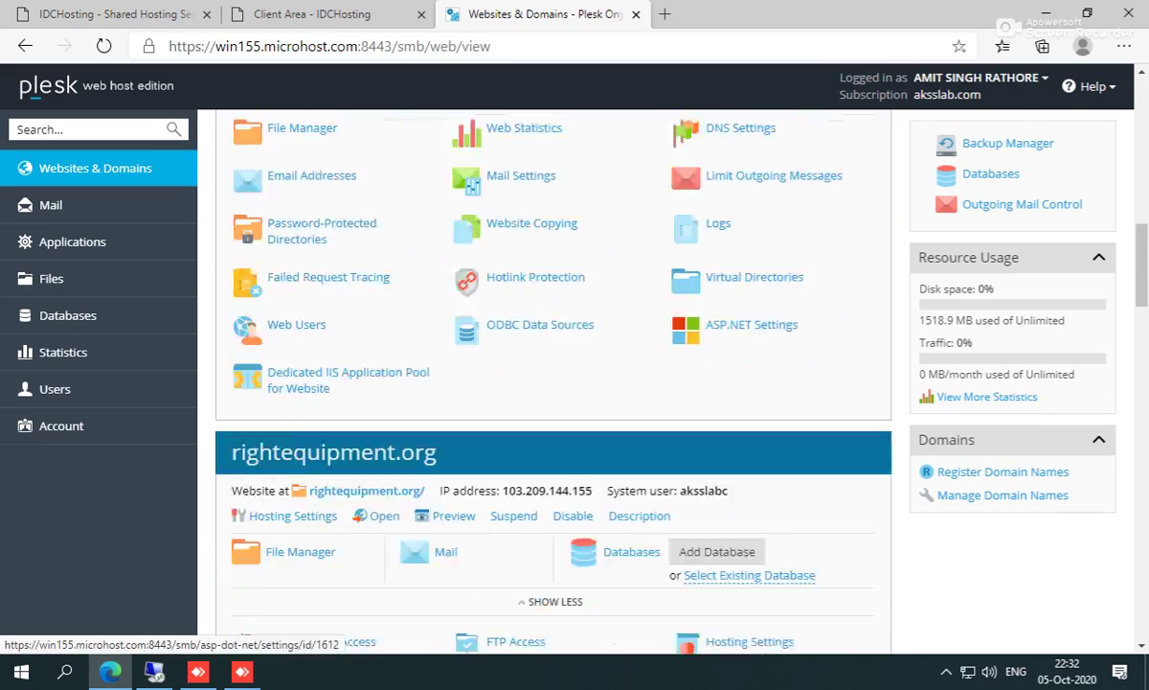
pyautogui.scroll(-4, 554, 383)
pyautogui.scroll(-2, 553, 384)
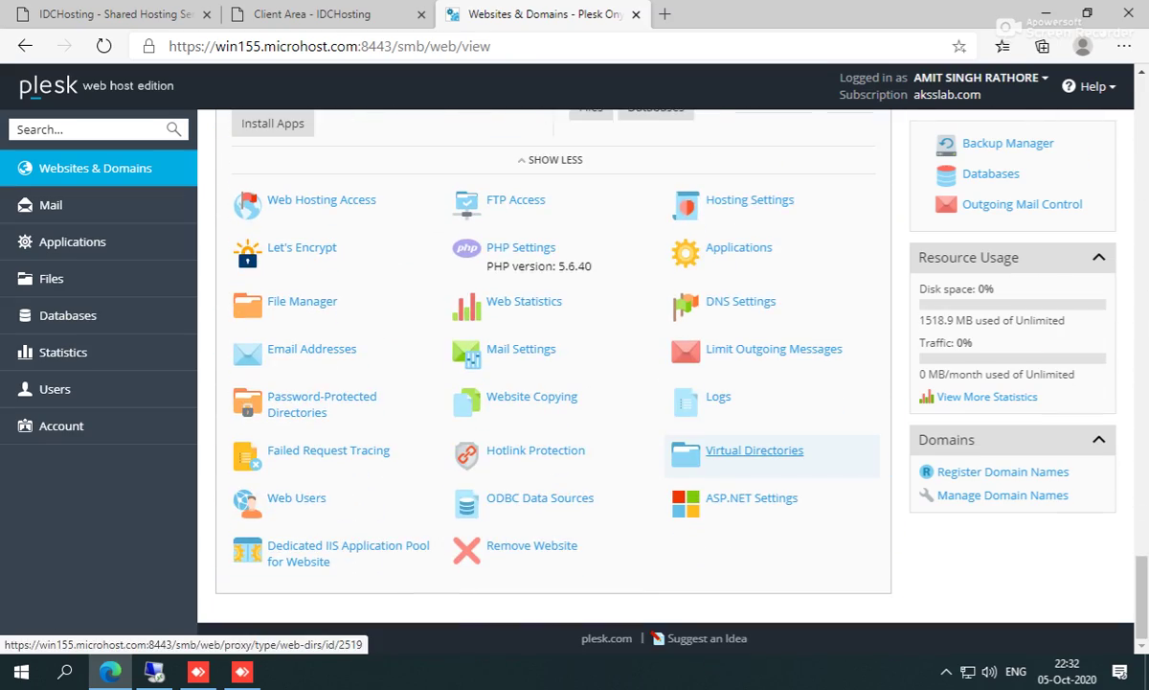
# Return to the top of the page and log out of Plesk.
pyautogui.scroll(3, 747, 464)
pyautogui.scroll(7, 747, 465)
pyautogui.scroll(10, 747, 465)
pyautogui.scroll(3, 747, 465)
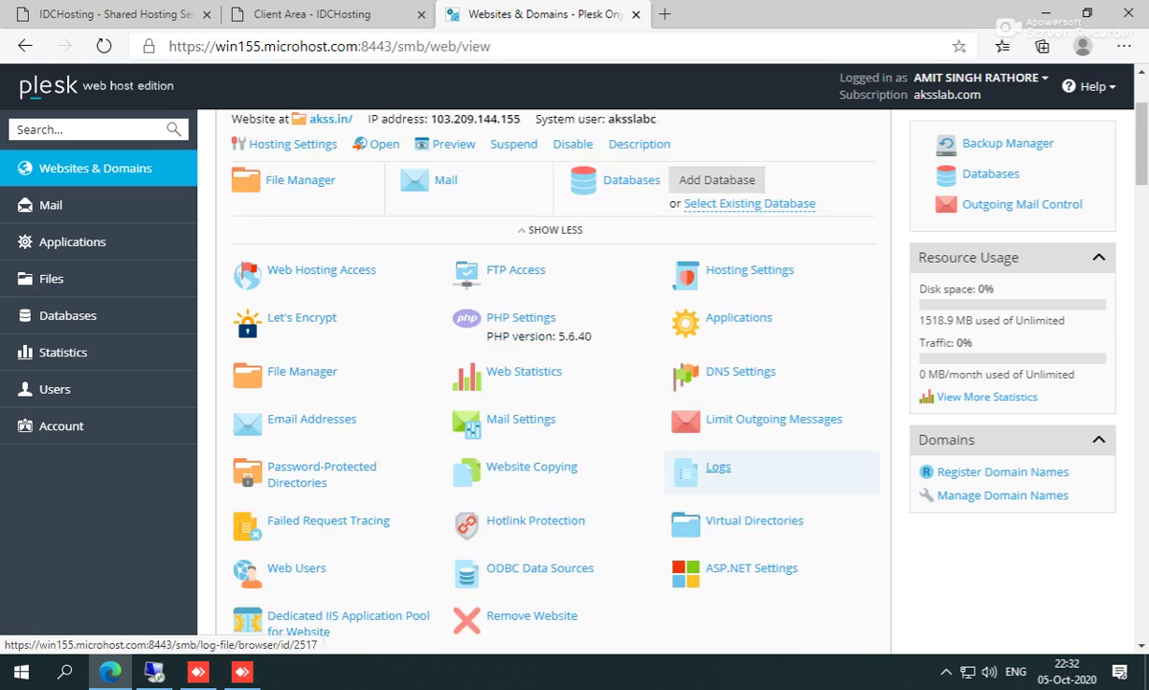
pyautogui.scroll(3, 747, 458)
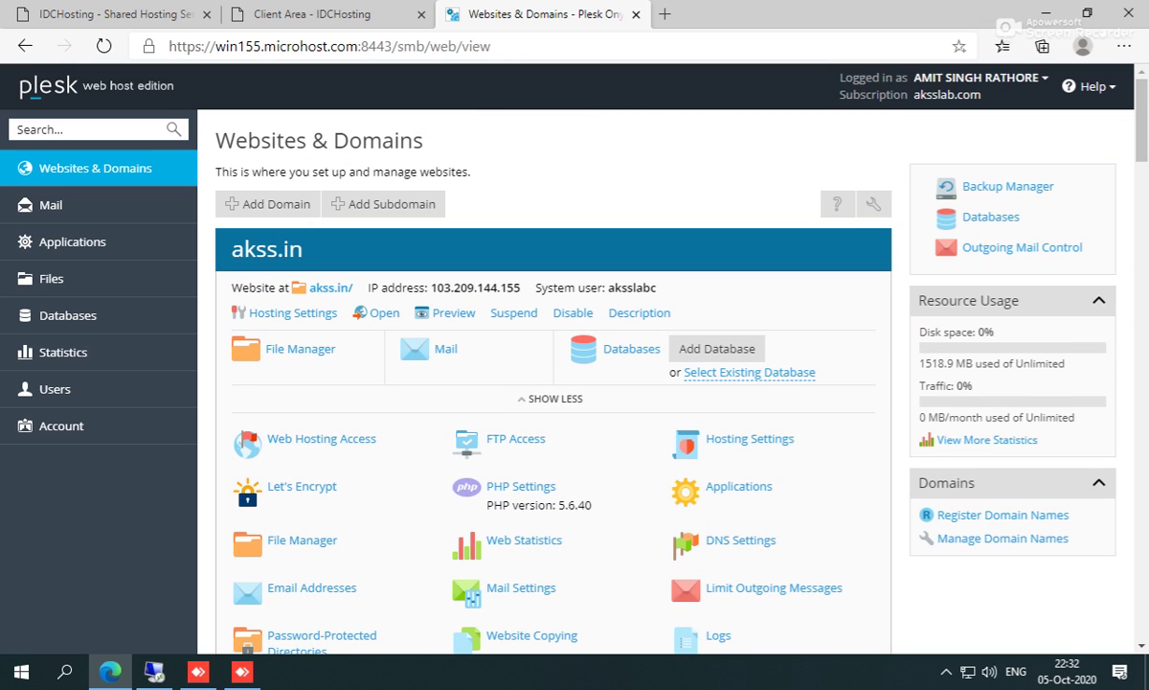
pyautogui.click(982, 78)
pyautogui.click(963, 138)
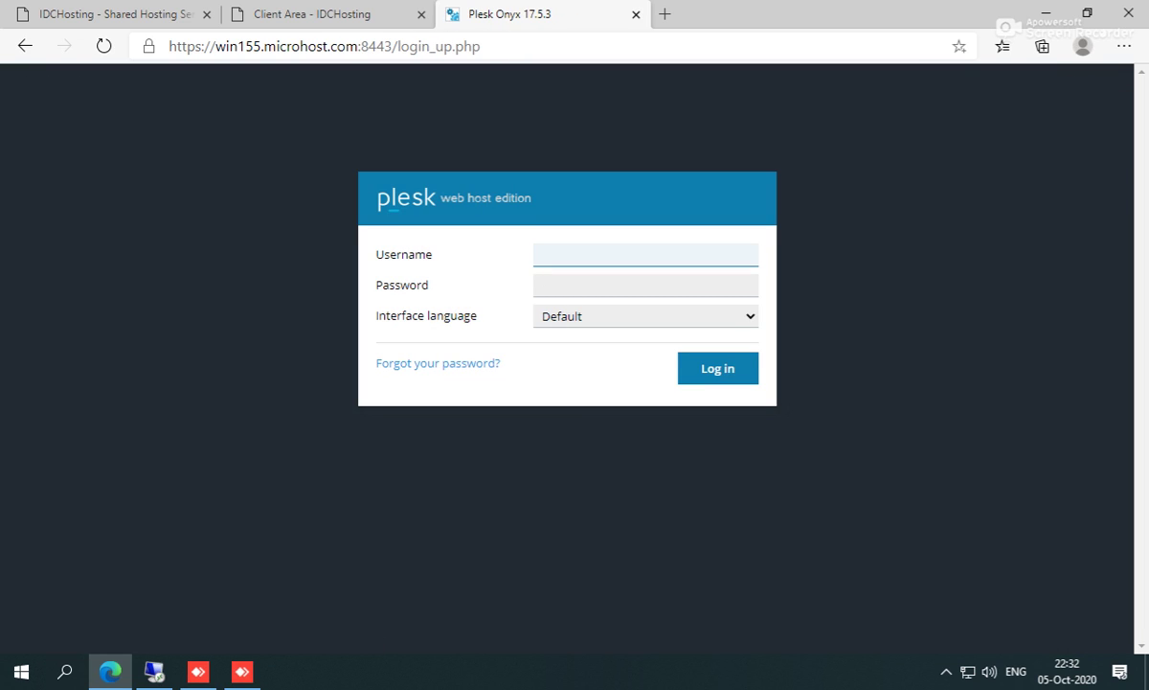
# Close the Plesk login tab, log out of the IDCHosting client area, and close the logout tab.
pyautogui.click(645, 316)
pyautogui.click(636, 14)
pyautogui.scroll(4, 144, 143)
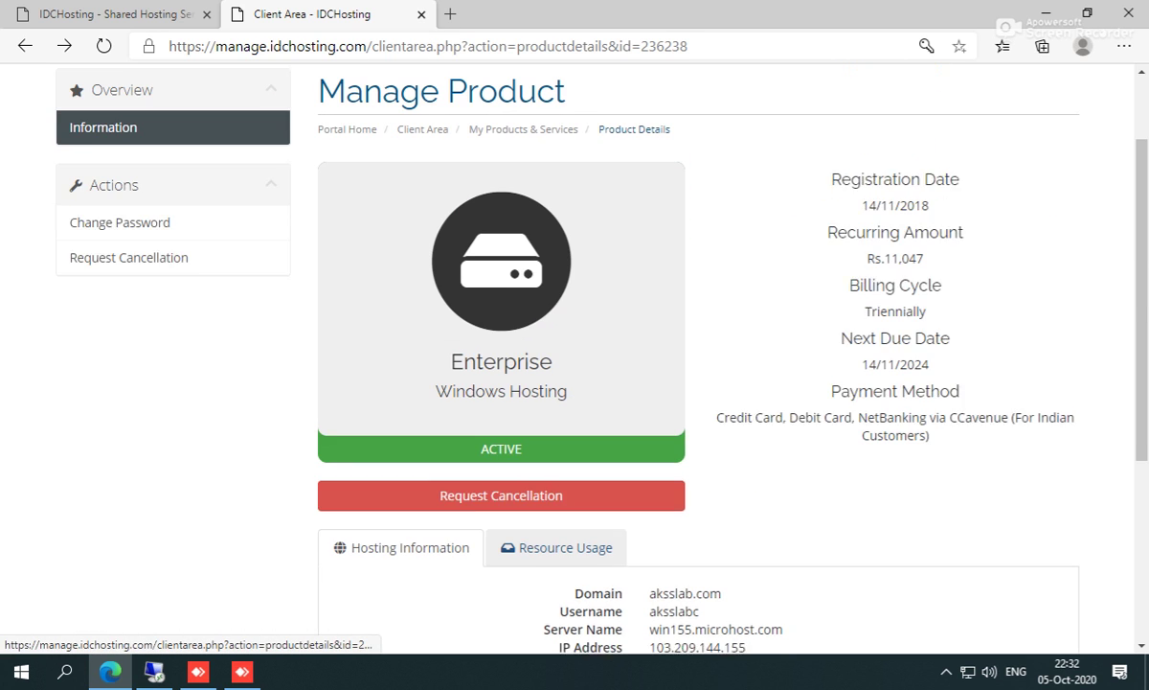
pyautogui.scroll(1, 574, 383)
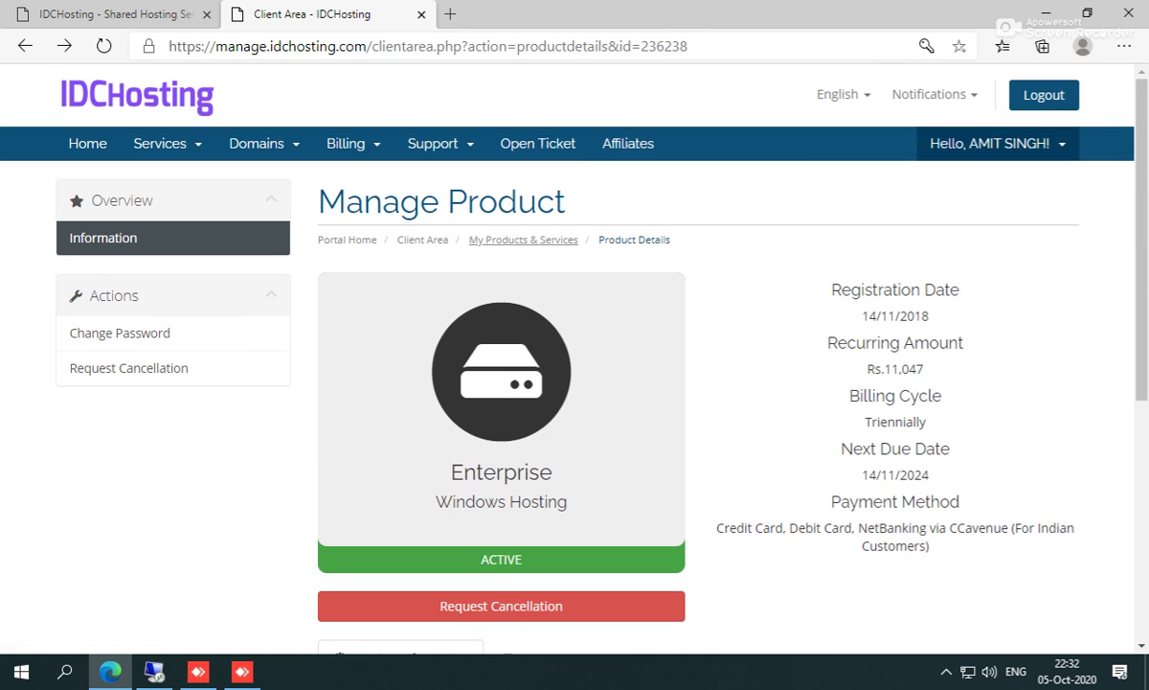
pyautogui.scroll(-5, 574, 383)
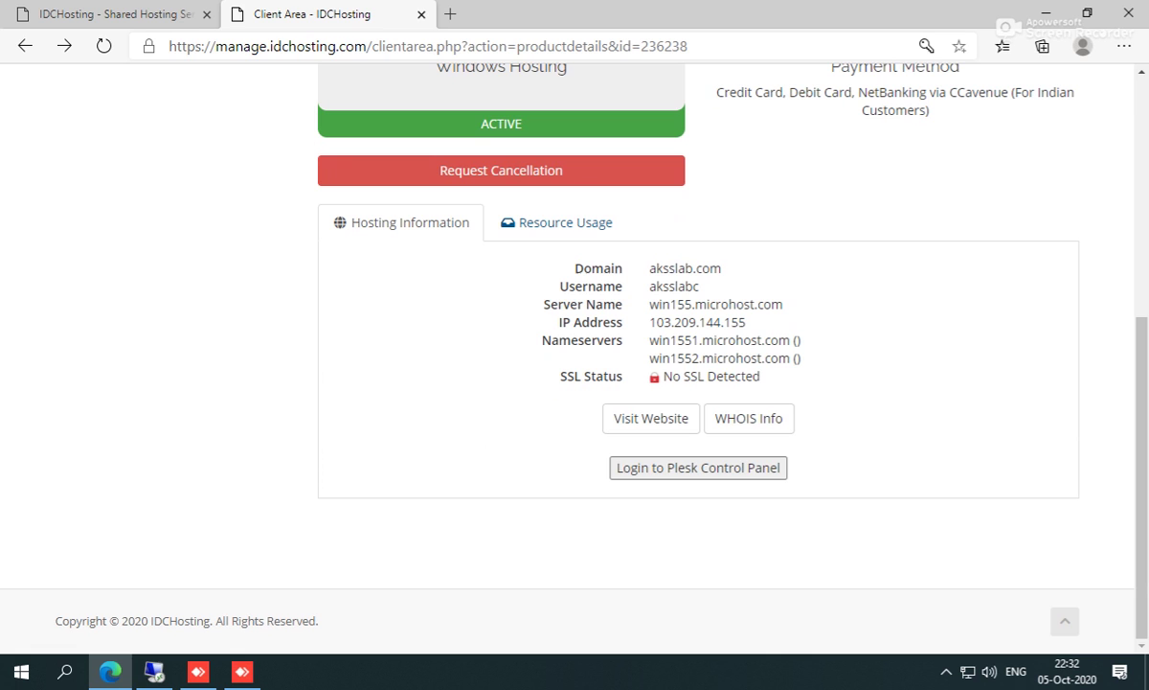
pyautogui.scroll(5, 1044, 94)
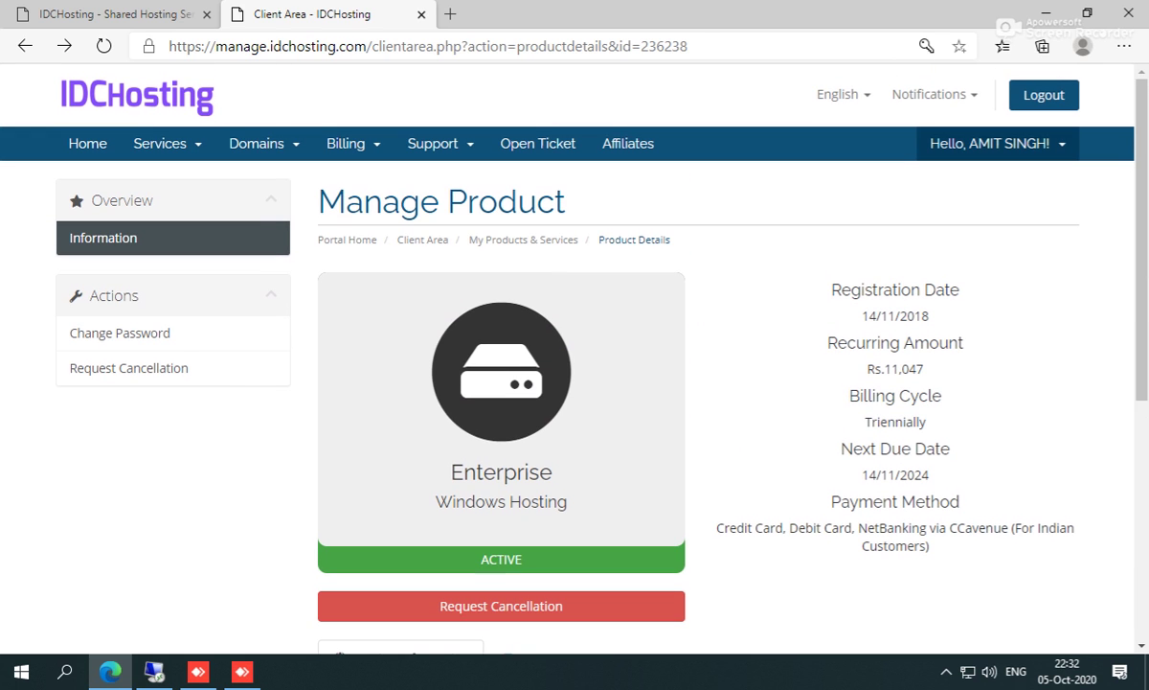
pyautogui.click(1044, 95)
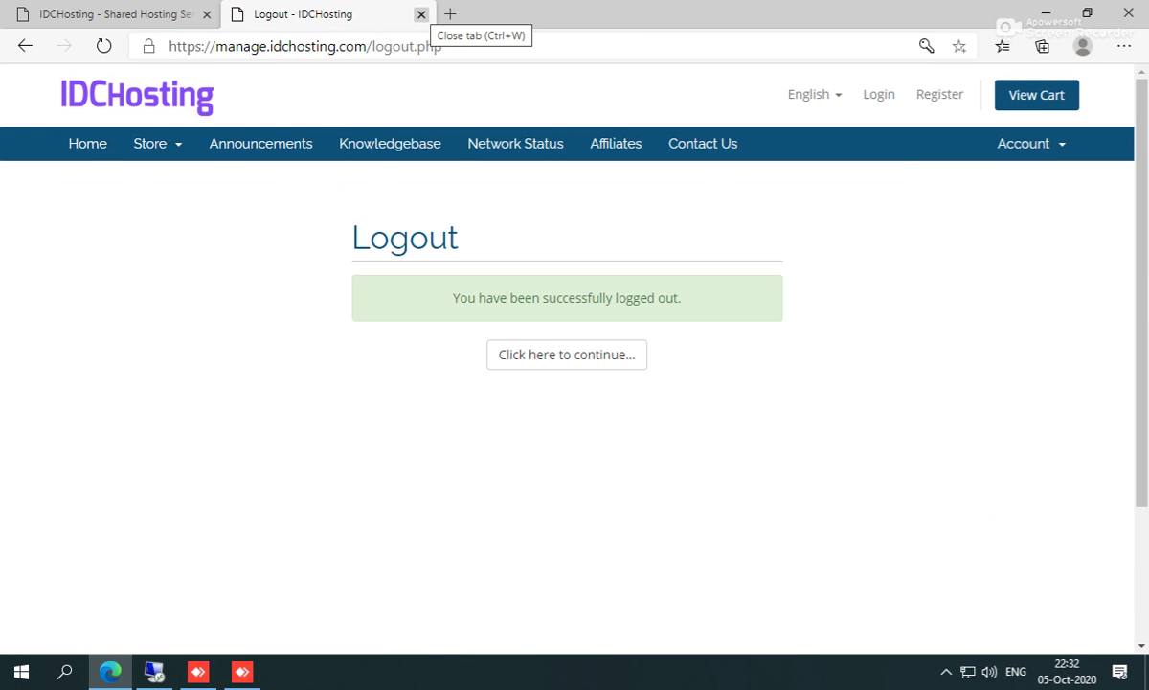
pyautogui.click(422, 15)
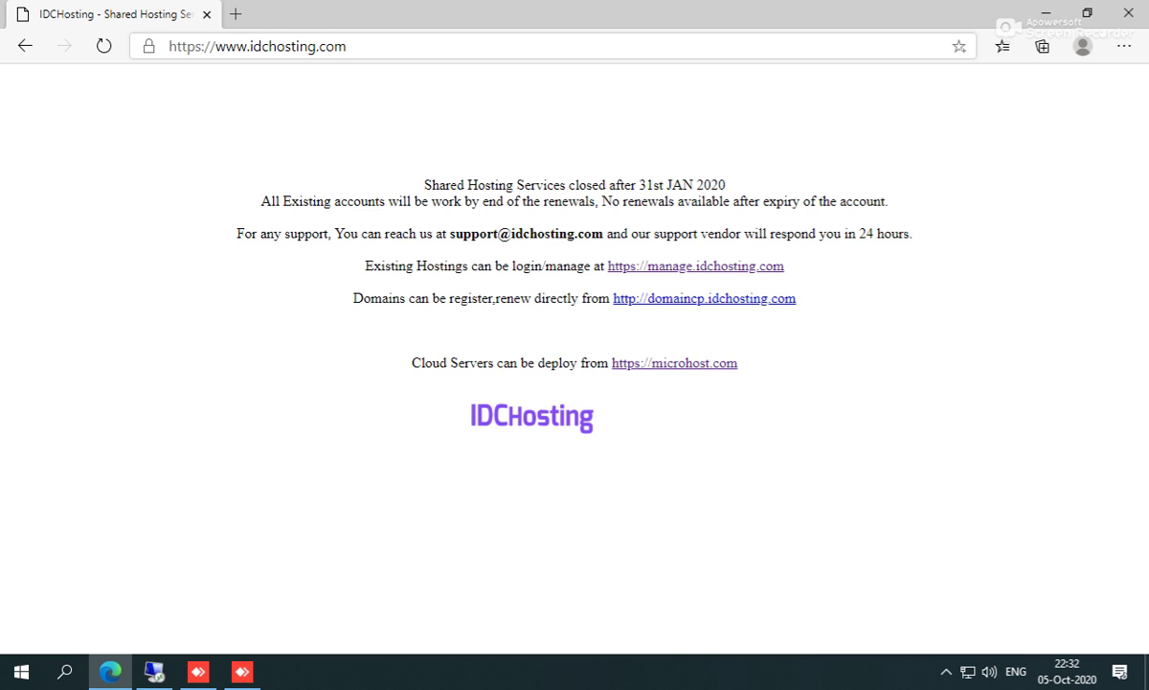
# Type GOOGLE into Edge's address bar and close both AnyDesk windows from the taskbar.
pyautogui.click(383, 46)
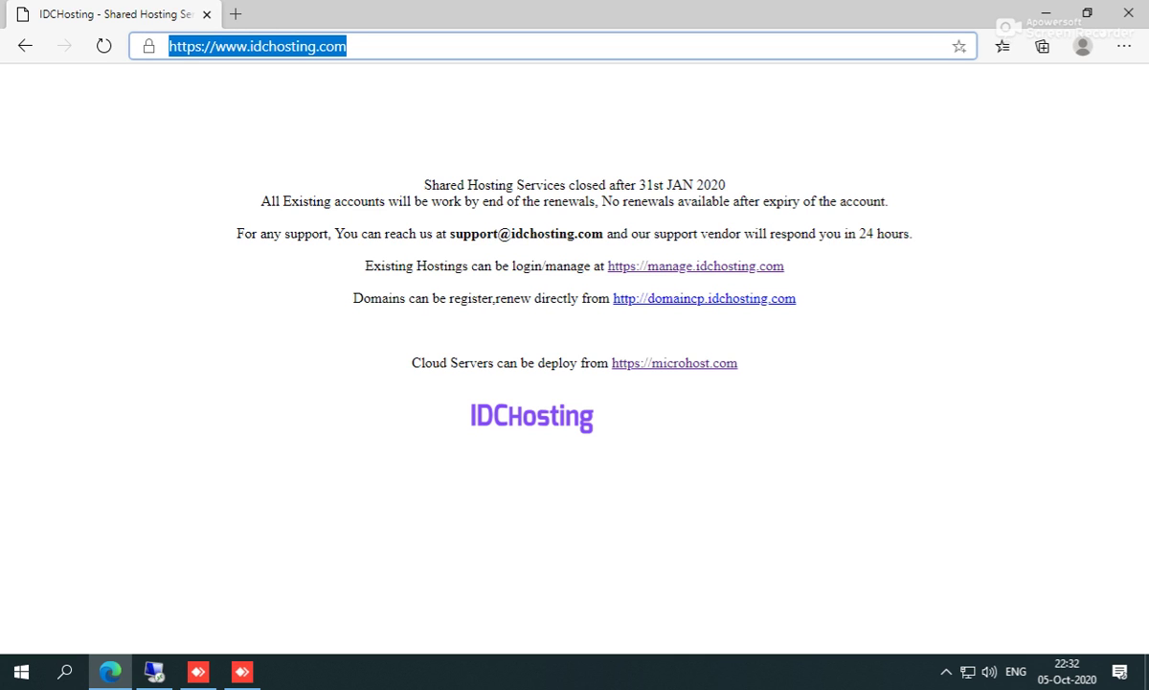
pyautogui.write('GOOGLE')
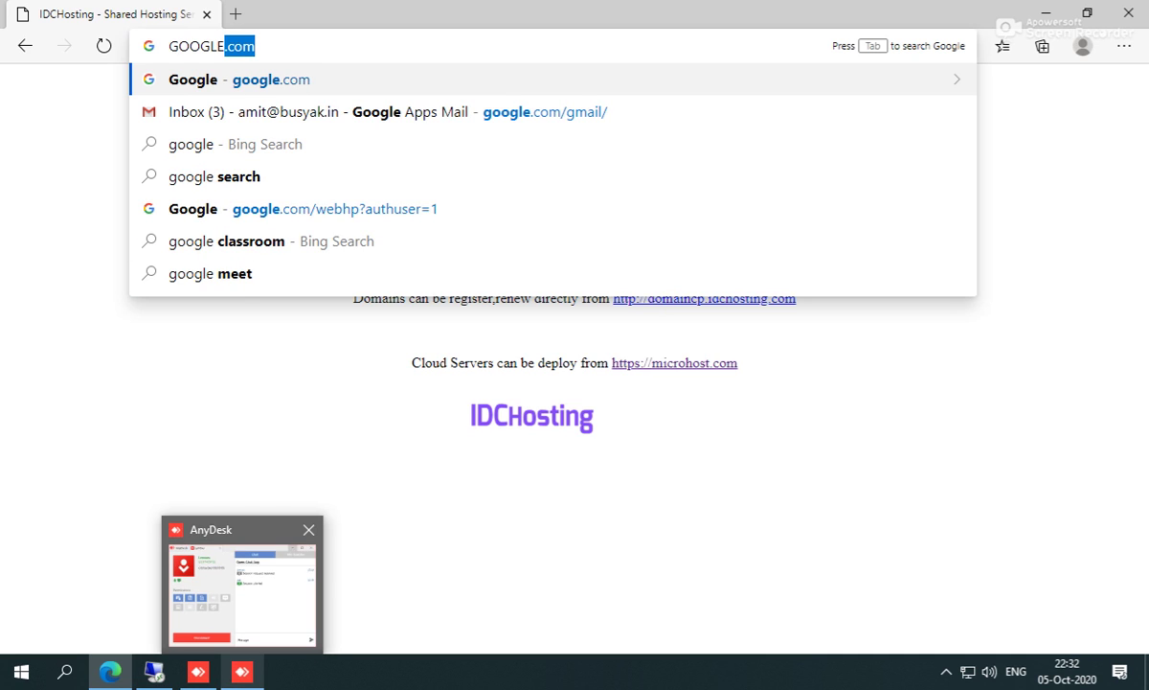
pyautogui.rightClick(242, 672)
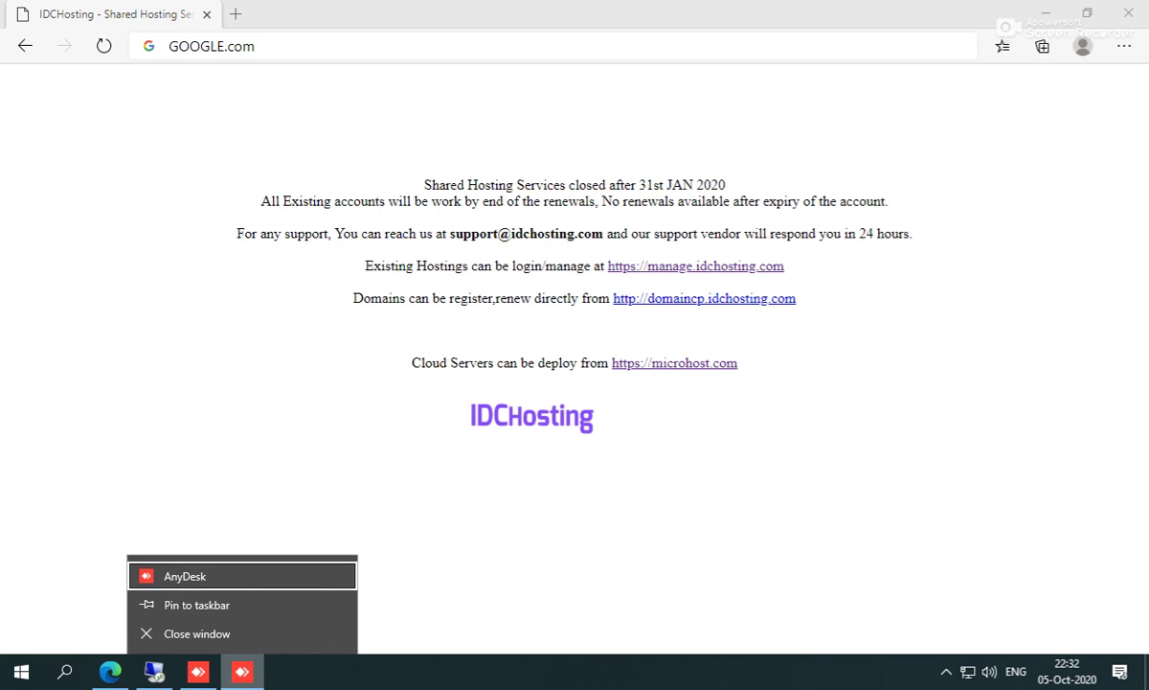
pyautogui.click(197, 633)
pyautogui.rightClick(198, 672)
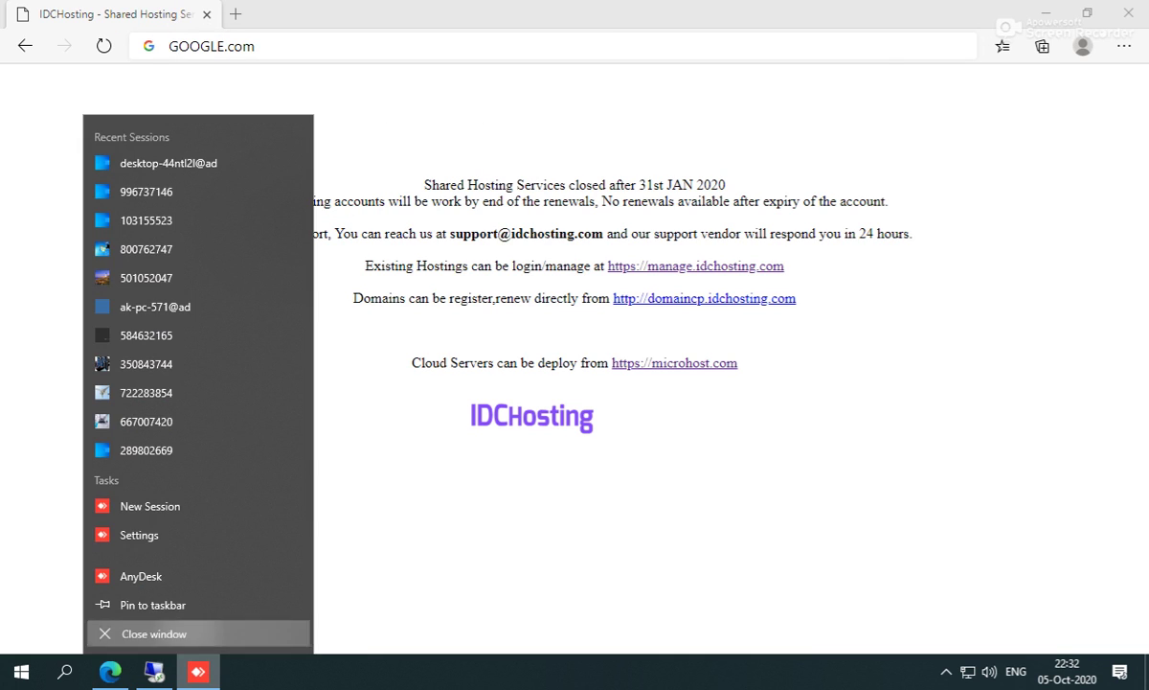
pyautogui.click(187, 633)
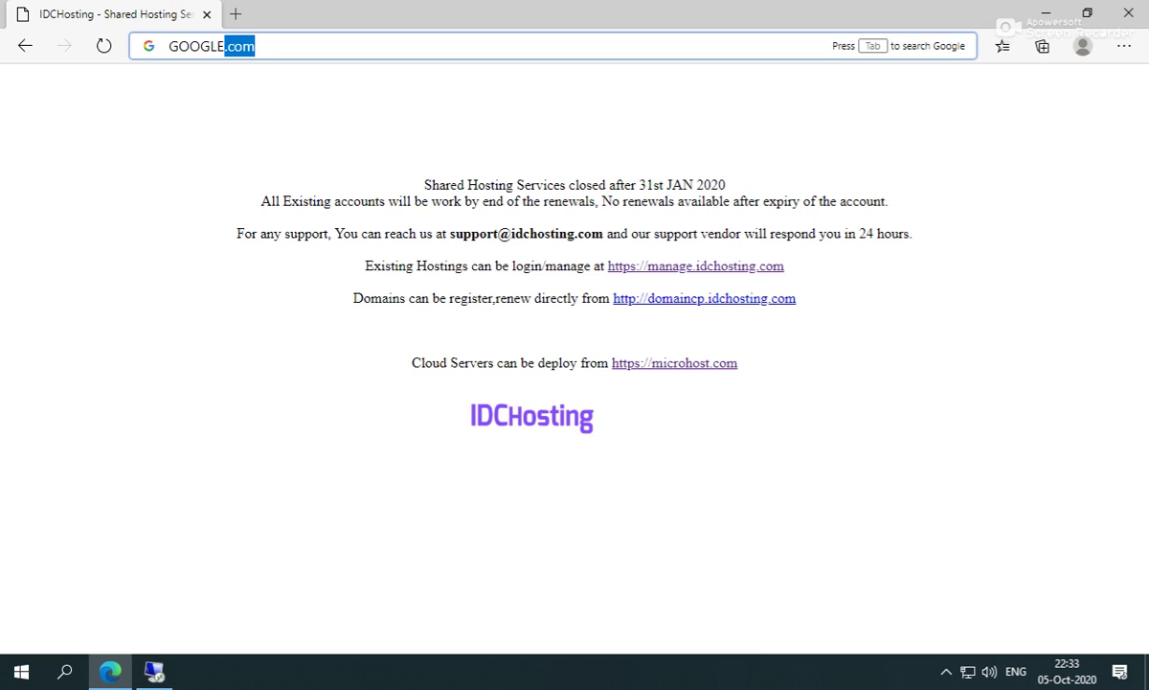
# Log in to the IDCHosting client area with Remember Me ticked, solving the crosswalk reCAPTCHA.
pyautogui.click(696, 266)
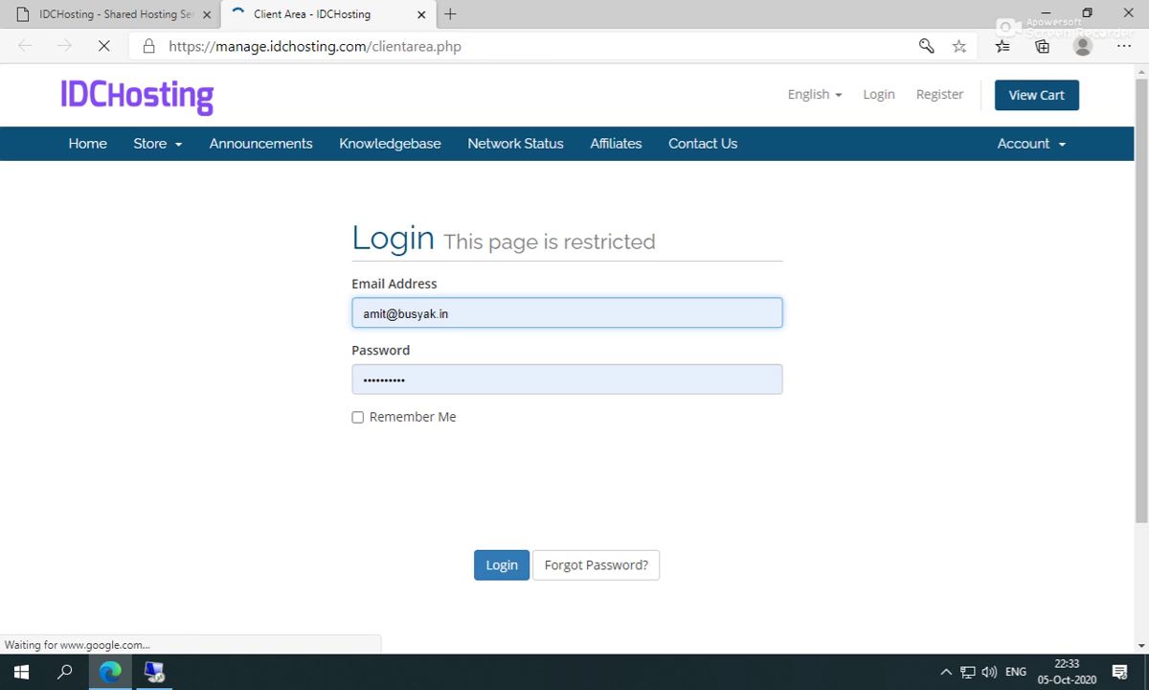
pyautogui.click(358, 417)
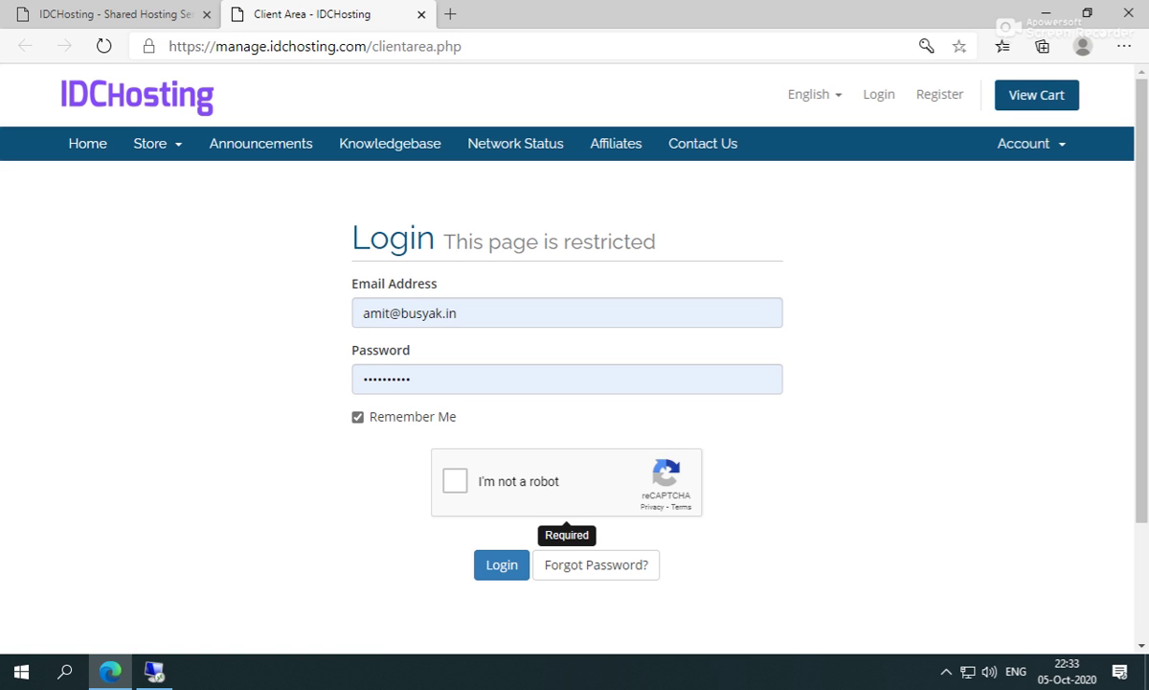
pyautogui.click(455, 481)
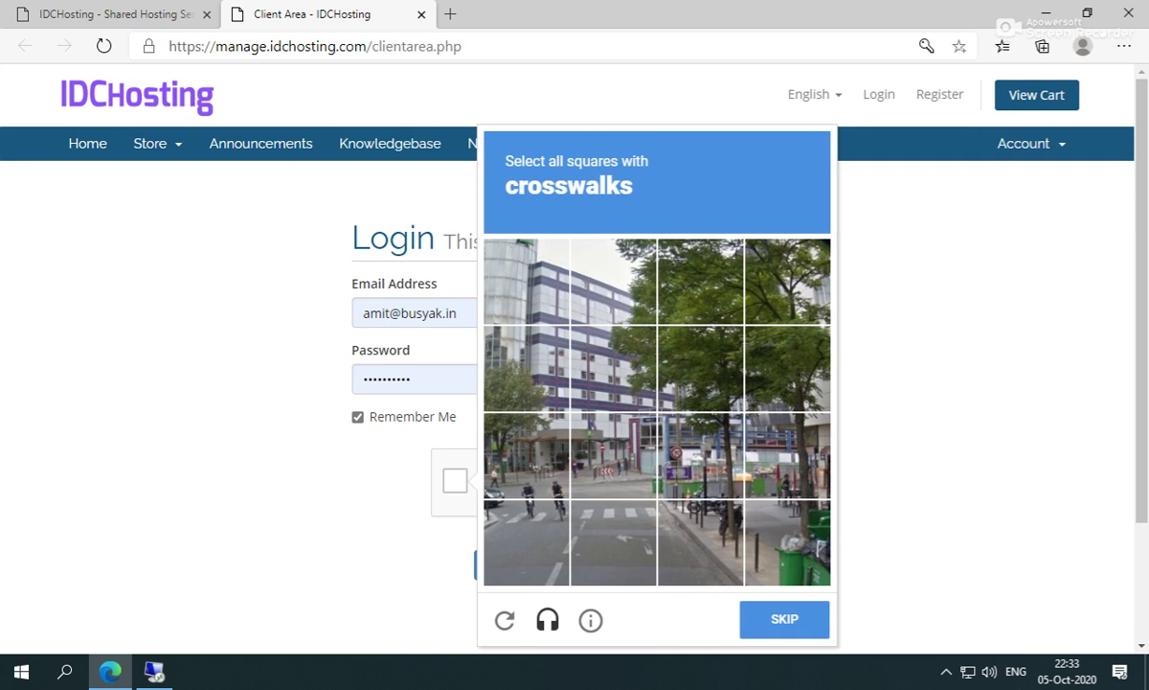
pyautogui.press('Escape')
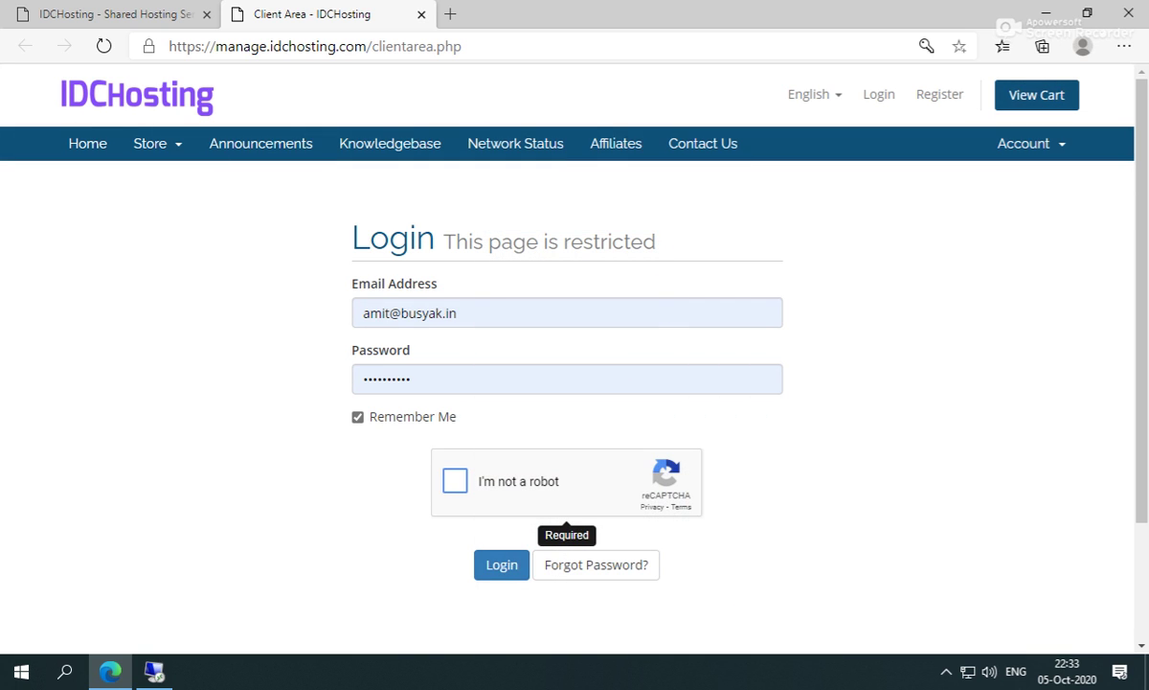
pyautogui.click(455, 481)
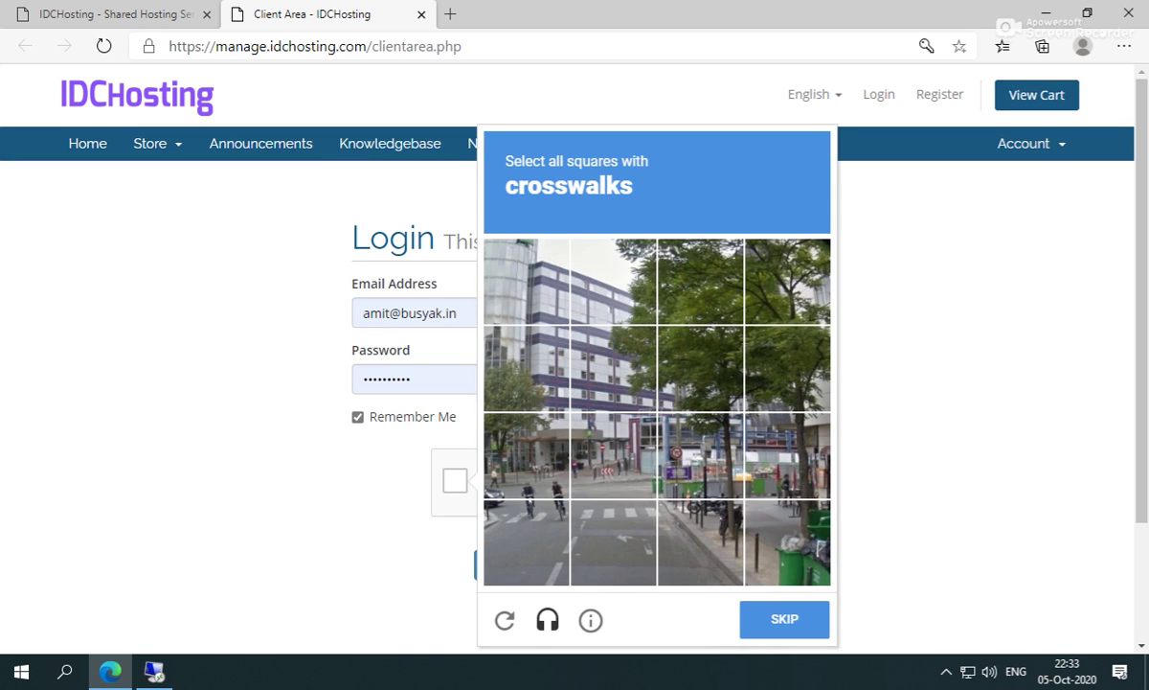
pyautogui.click(613, 542)
pyautogui.click(526, 542)
pyautogui.click(784, 619)
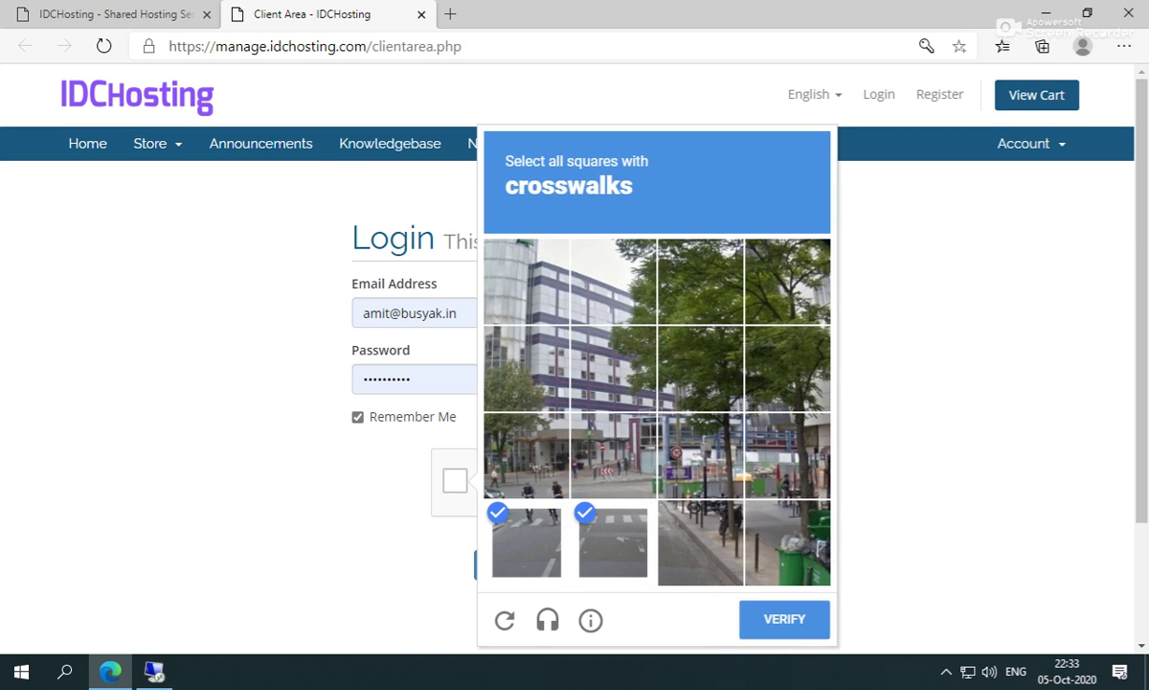
pyautogui.click(502, 564)
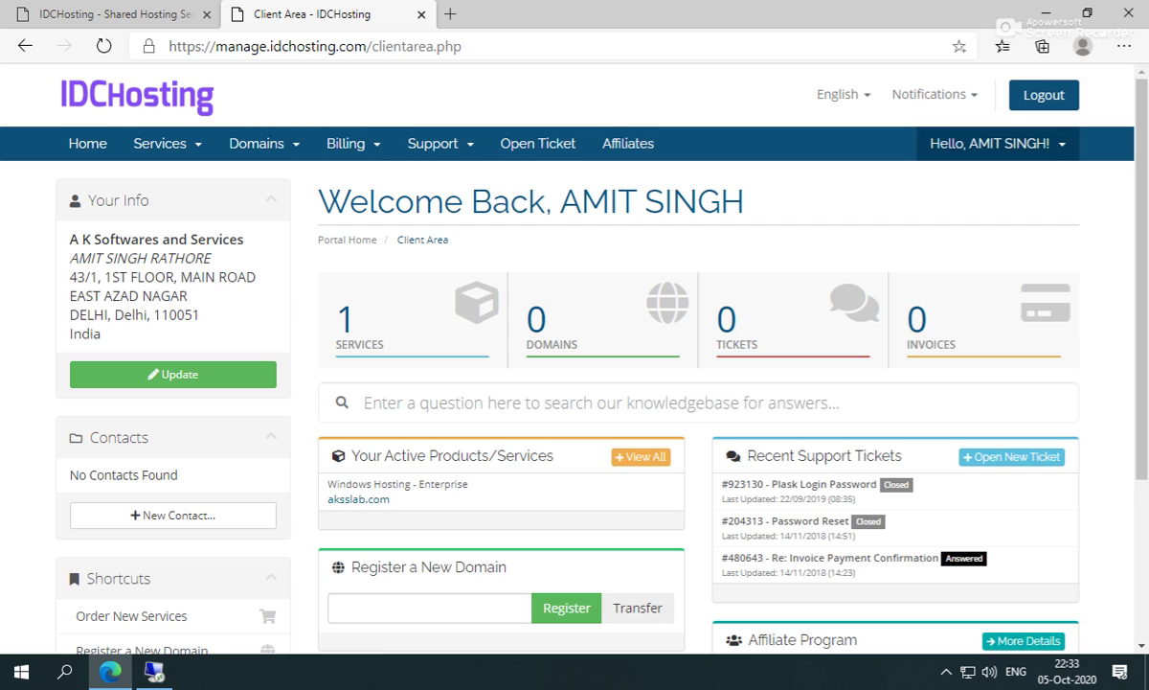
# Open the Enterprise Windows Hosting product details, review its hosting information, and try visiting aksslab.com.
pyautogui.click(422, 357)
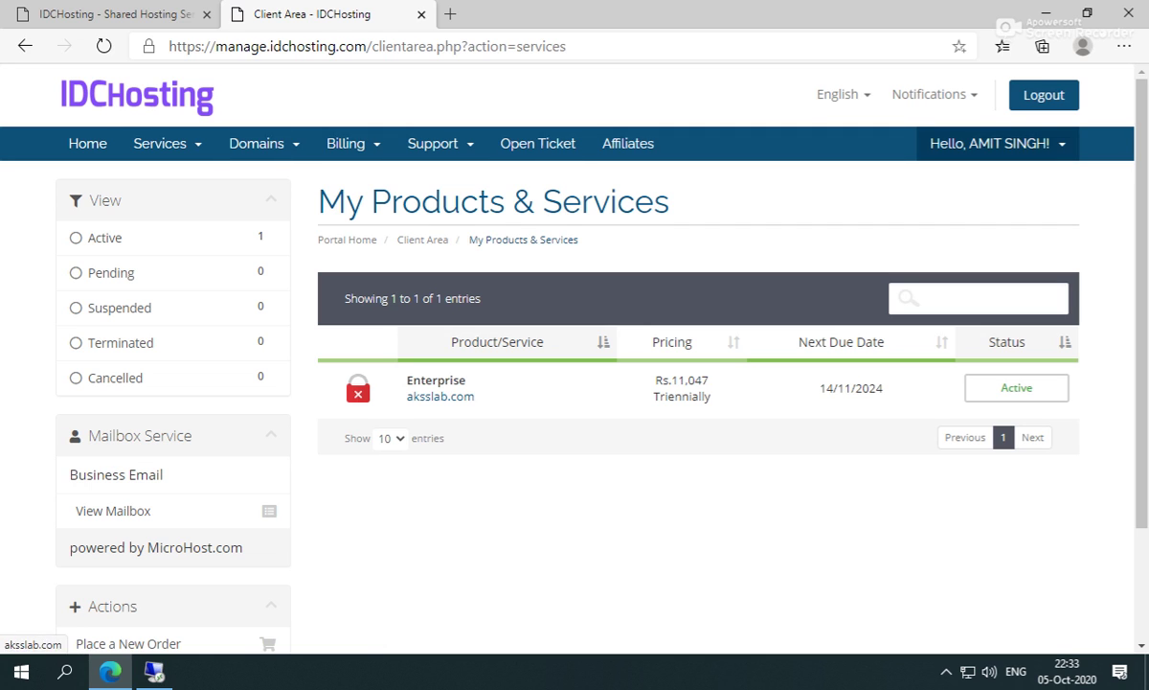
pyautogui.press('F5')
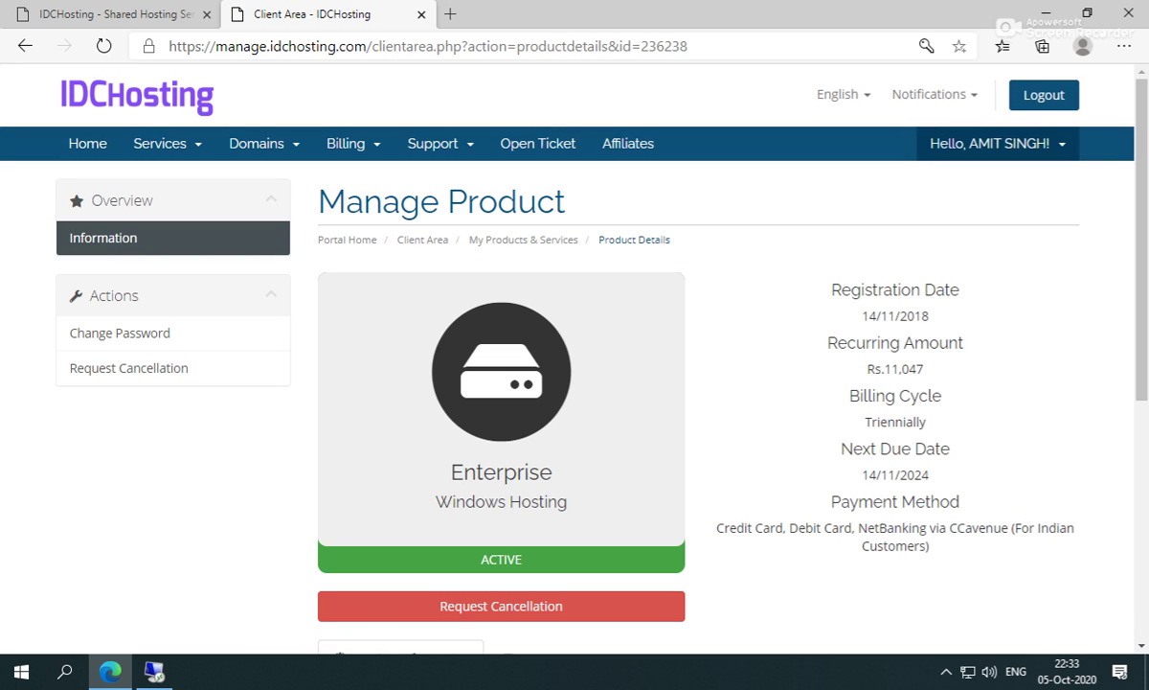
pyautogui.scroll(-1, 575, 383)
pyautogui.scroll(-3, 575, 383)
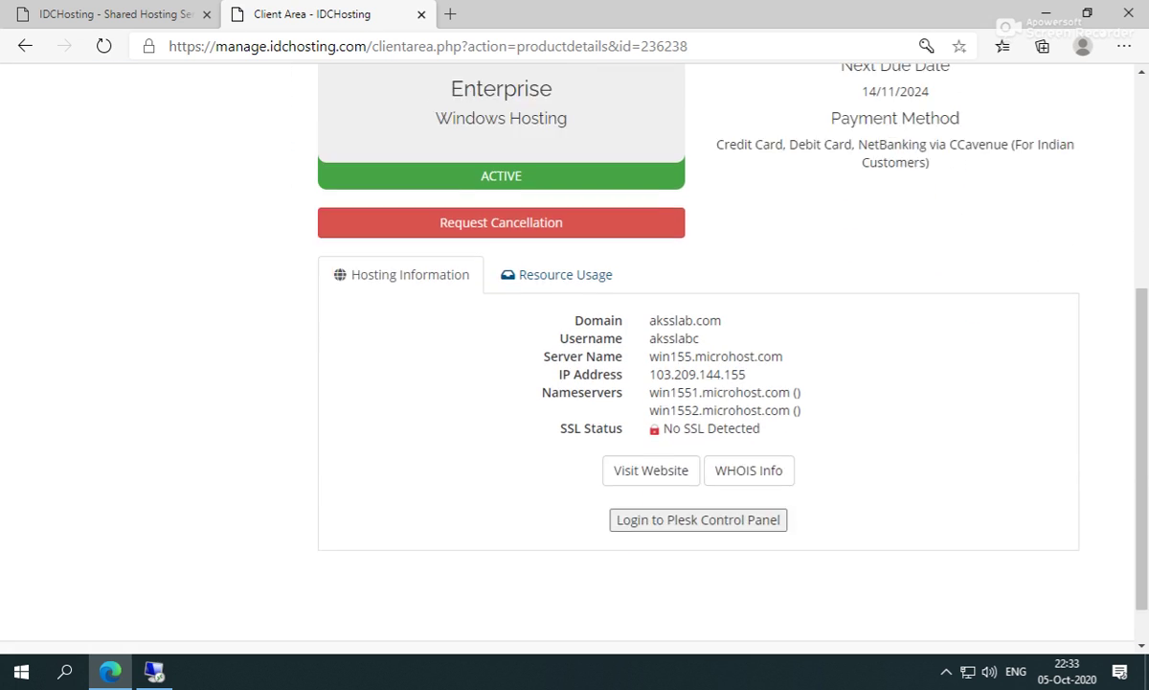
pyautogui.scroll(5, 613, 412)
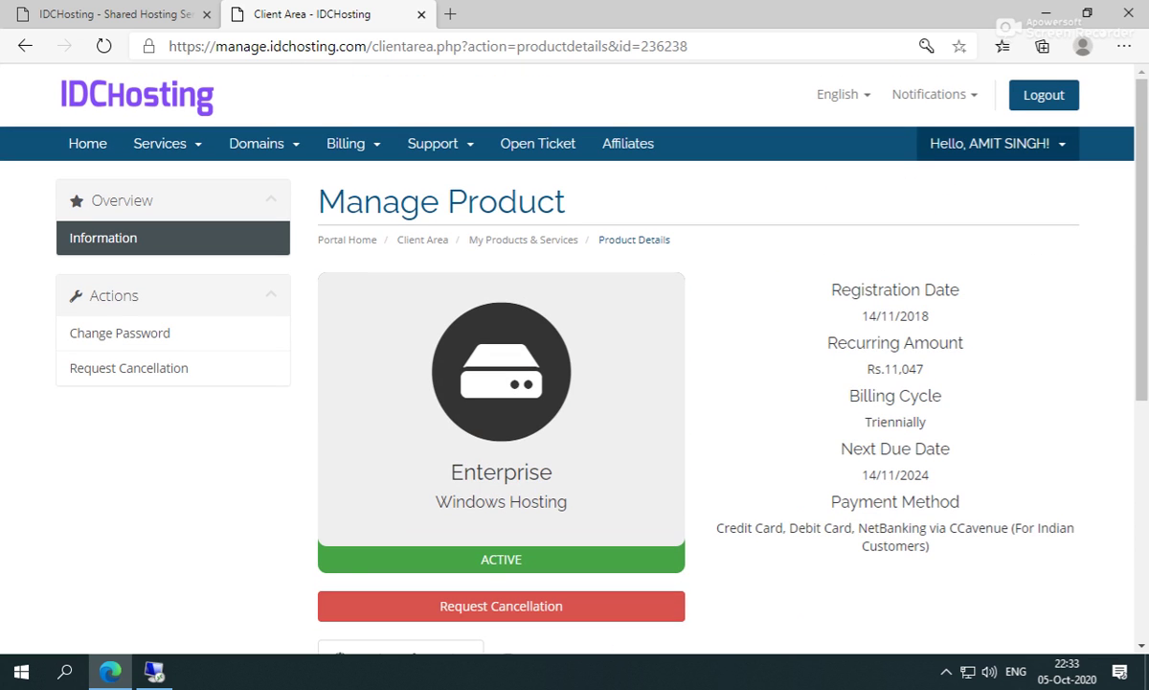
pyautogui.scroll(-1, 575, 383)
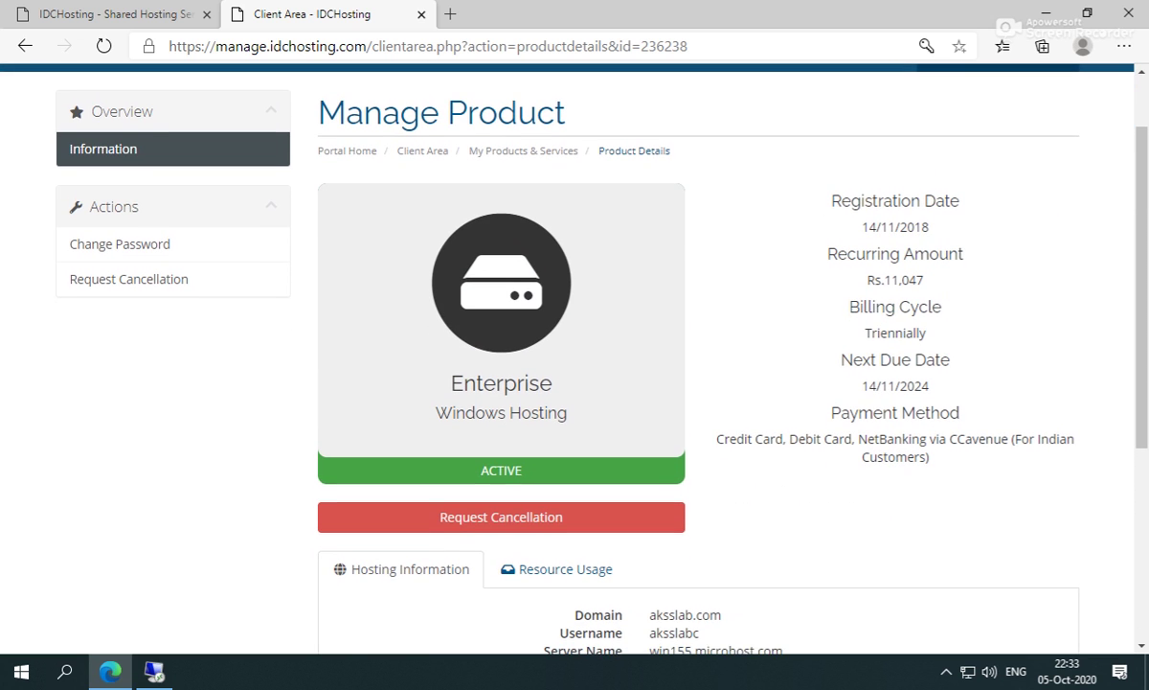
pyautogui.scroll(-4, 575, 383)
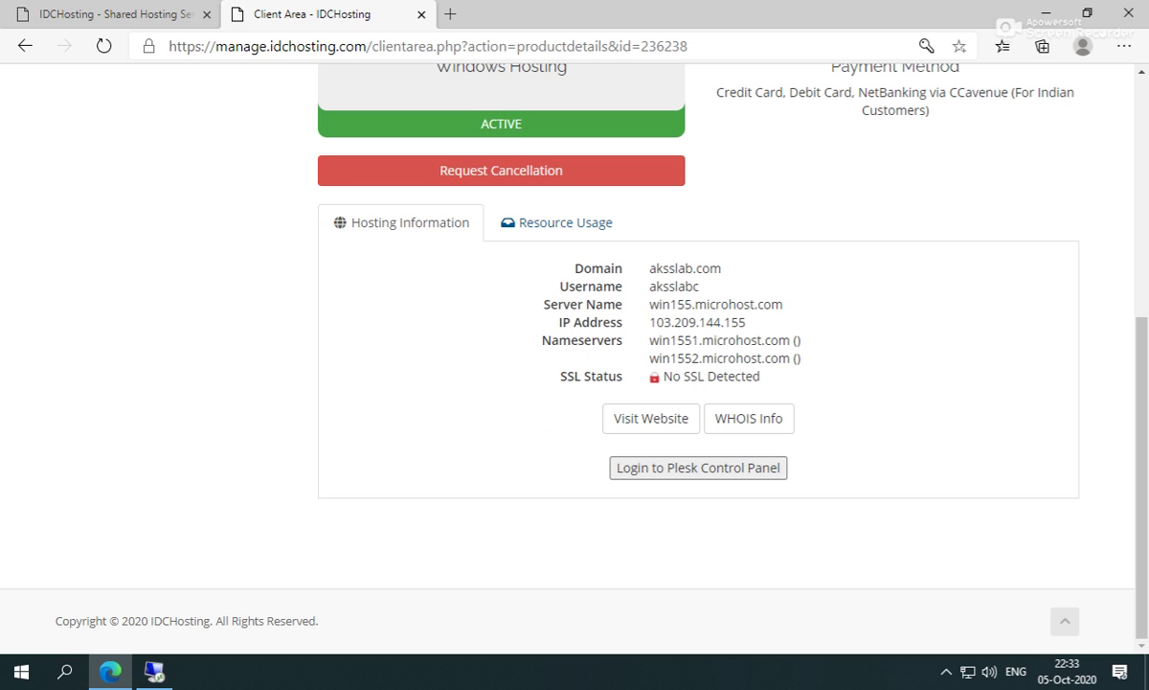
pyautogui.click(651, 417)
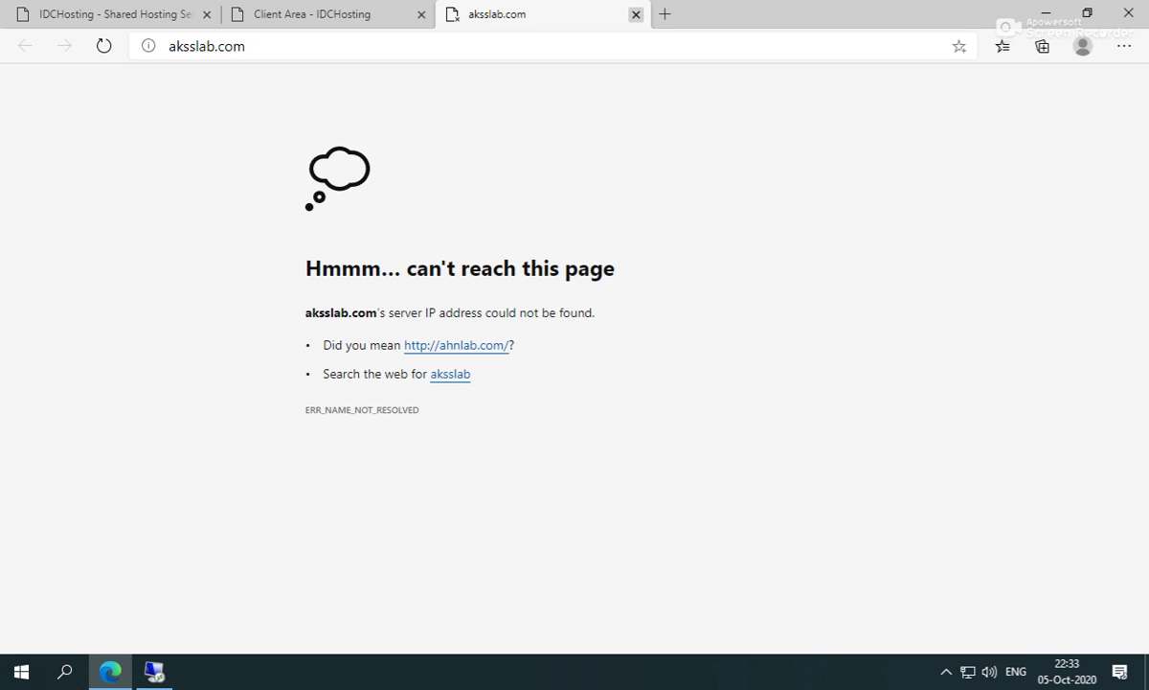
pyautogui.hotkey('ctrl', 'w')
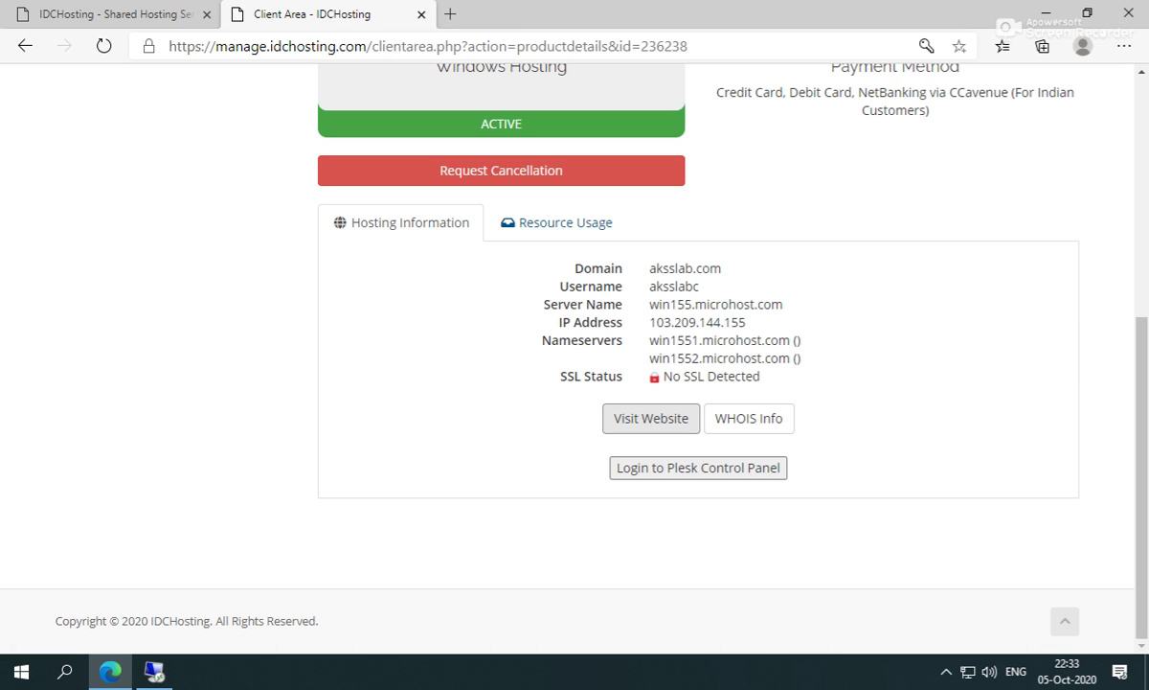
# Check the plan's disk space and bandwidth usage, then log in to the Plesk control panel.
pyautogui.click(1064, 621)
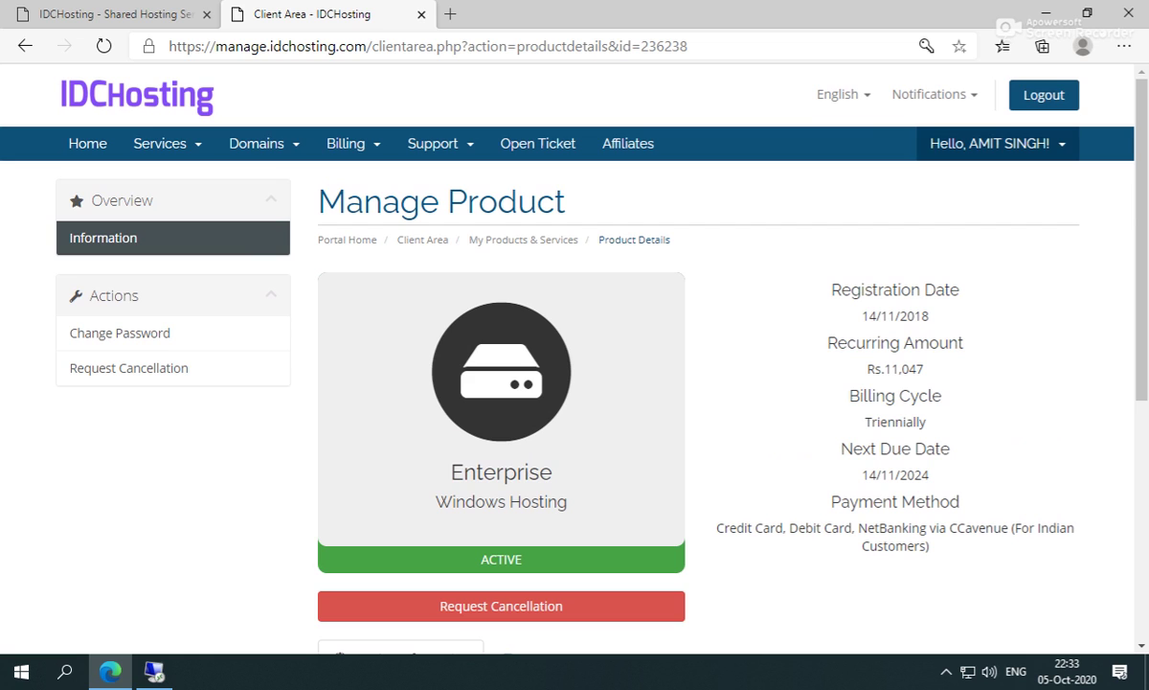
pyautogui.scroll(-3, 575, 383)
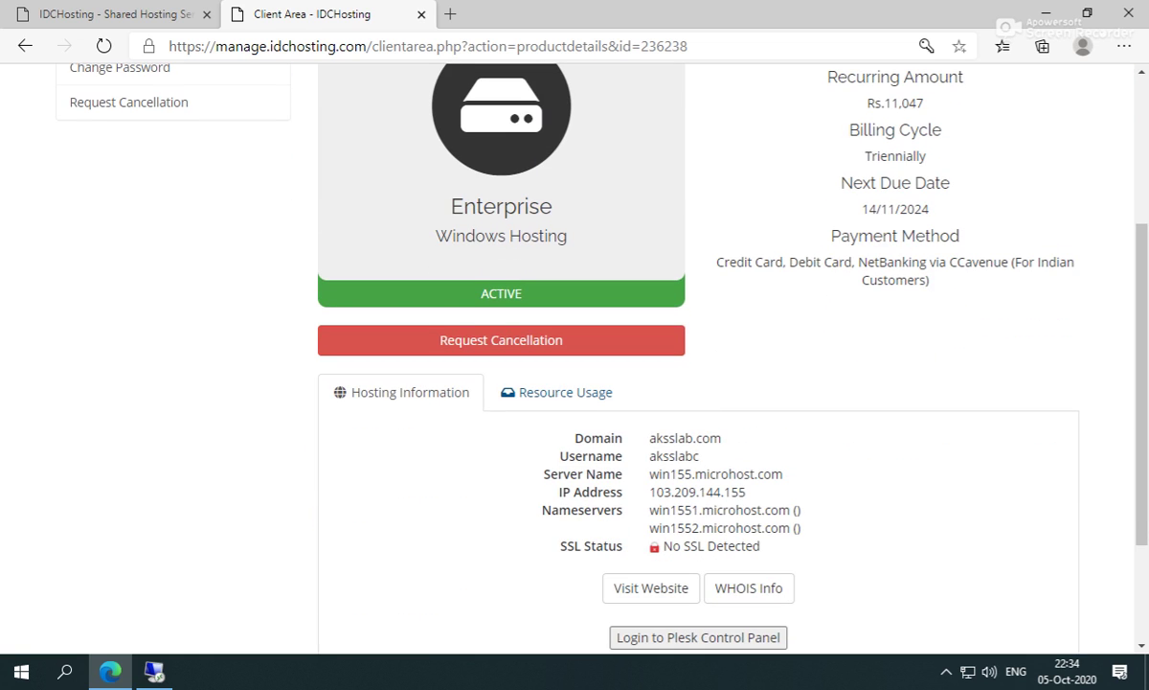
pyautogui.click(565, 392)
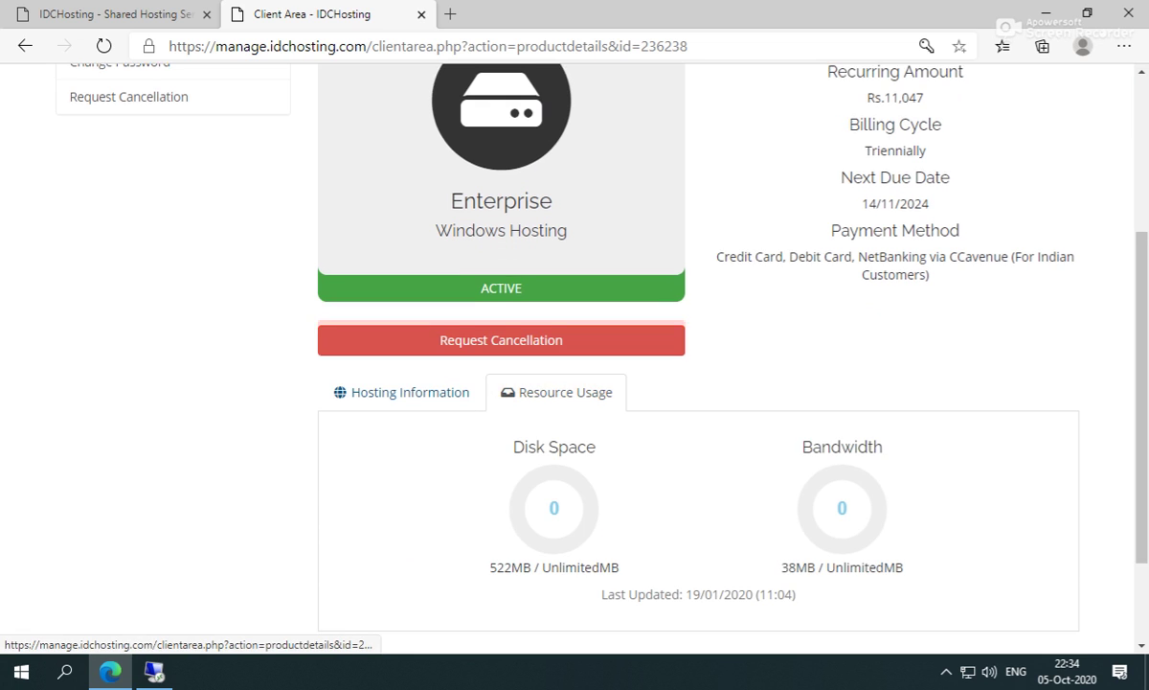
pyautogui.scroll(-2, 565, 392)
pyautogui.click(402, 259)
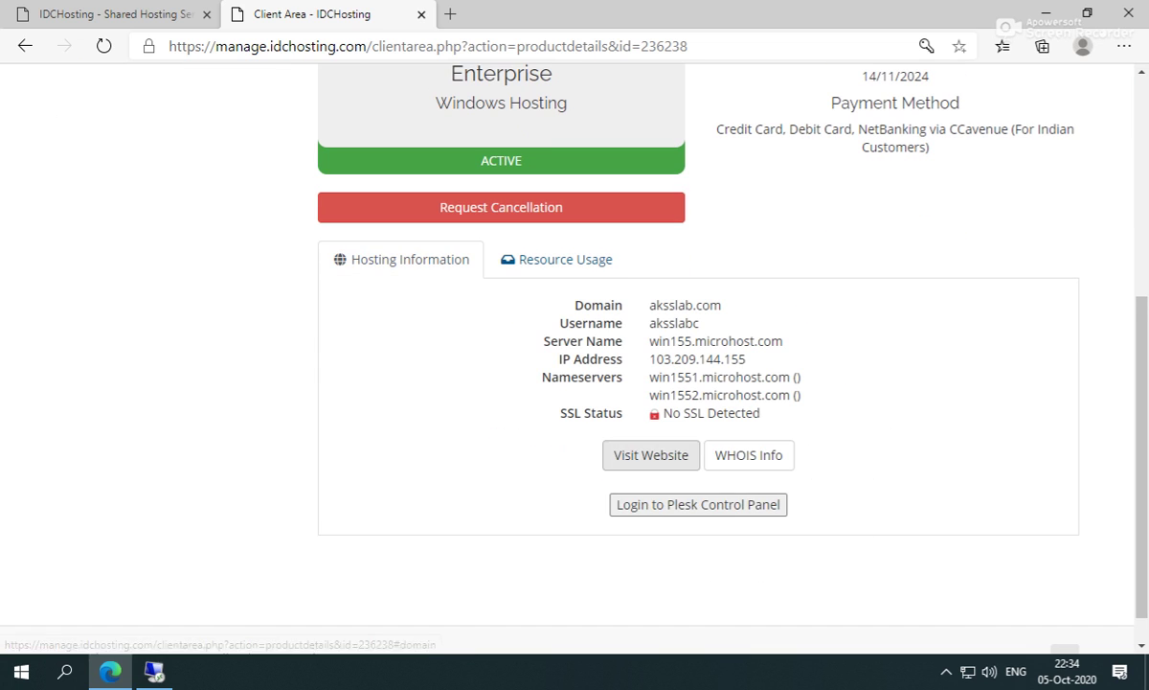
pyautogui.click(698, 504)
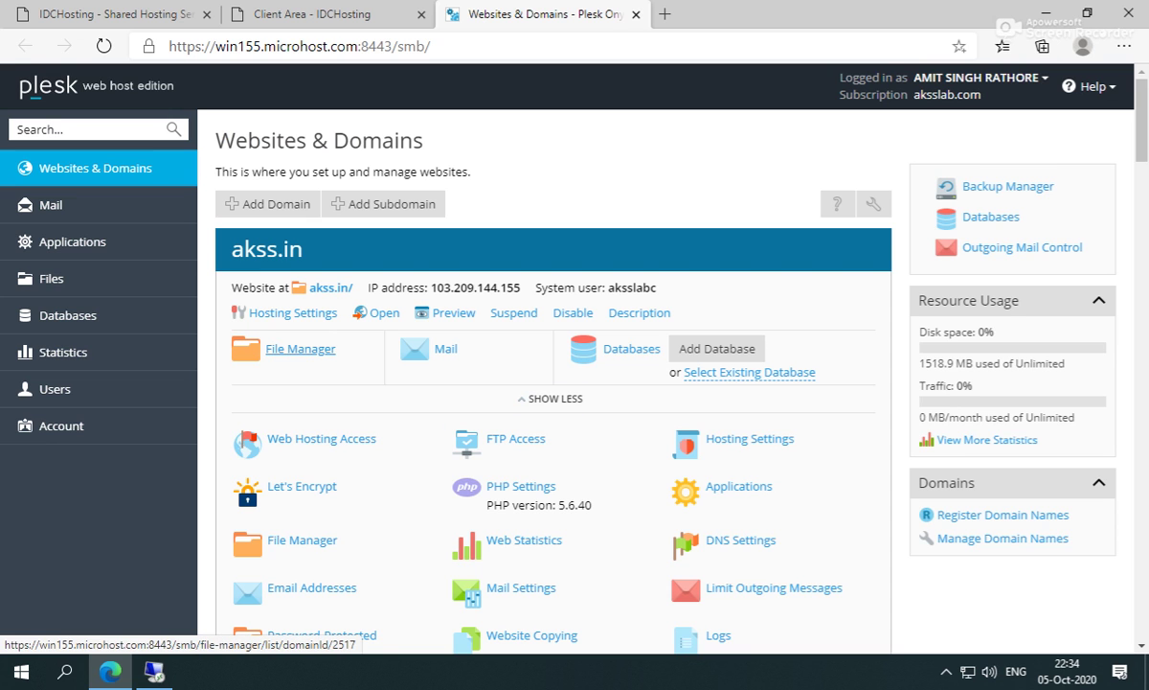
# Open File Manager for aksslab.com and dismiss and close the JioMeet error window.
pyautogui.scroll(-5, 299, 349)
pyautogui.scroll(-4, 300, 348)
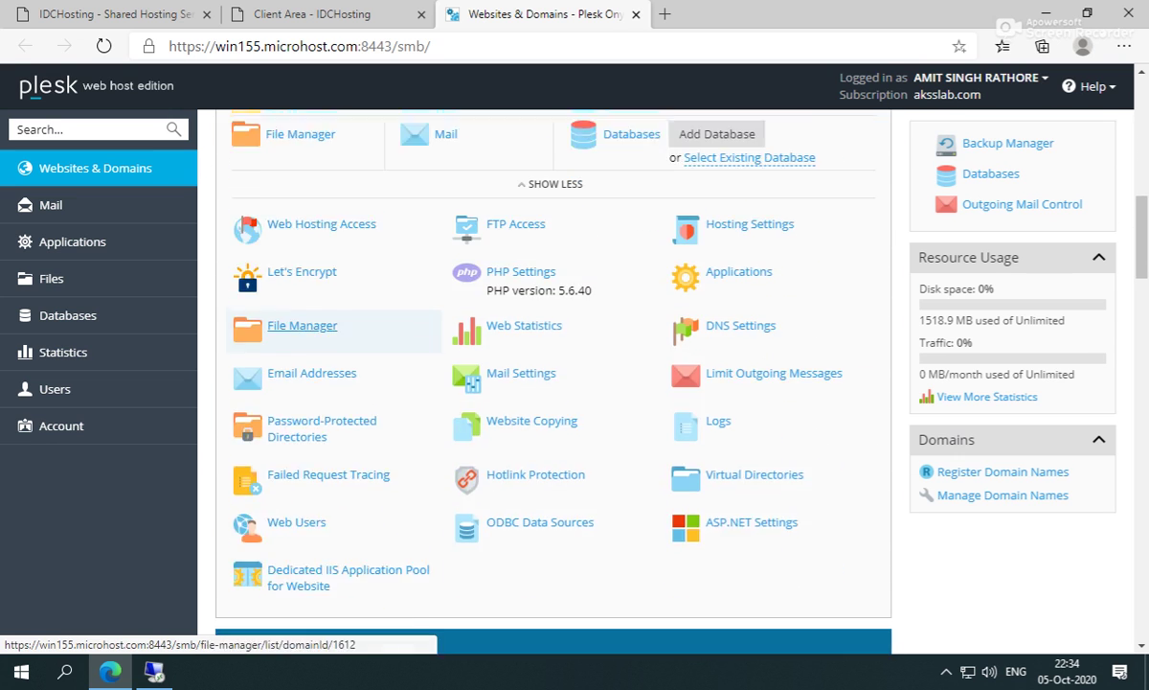
pyautogui.scroll(2, 300, 345)
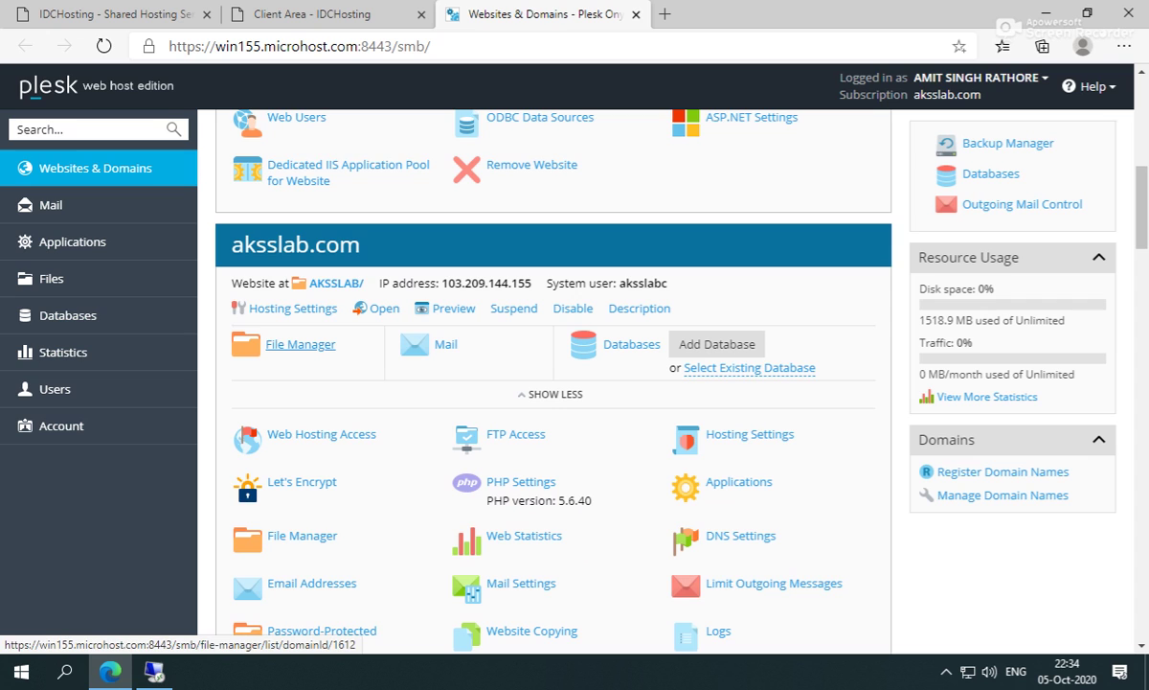
pyautogui.scroll(-4, 299, 345)
pyautogui.scroll(3, 300, 345)
pyautogui.scroll(-2, 302, 347)
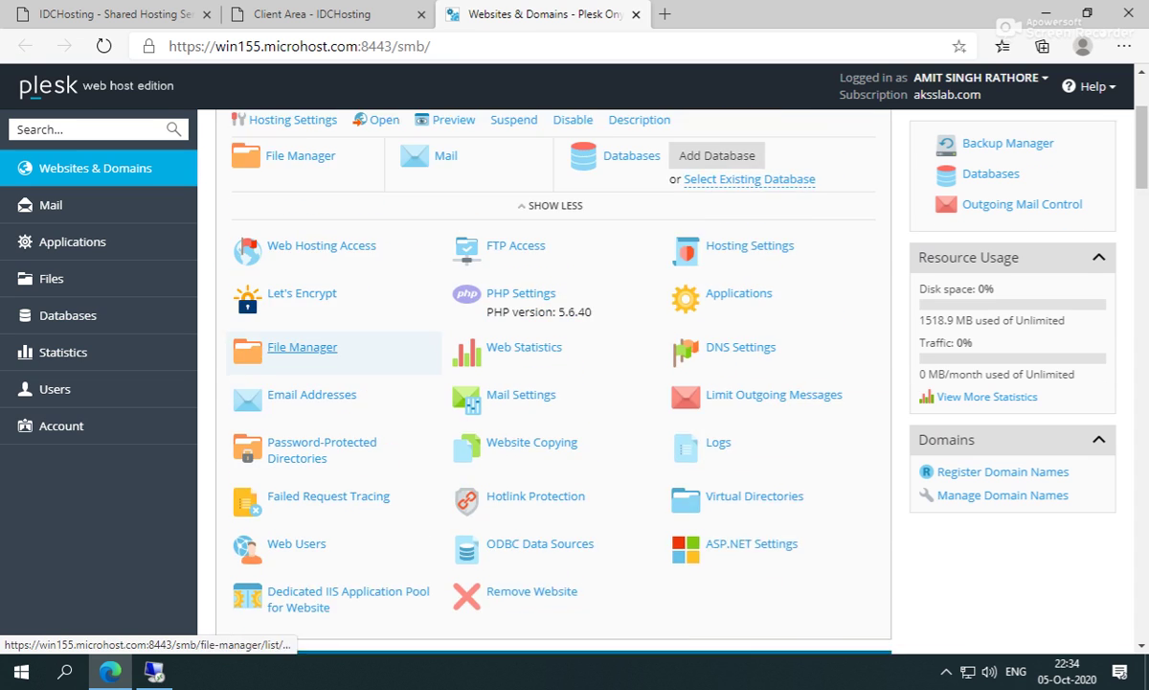
pyautogui.scroll(2, 302, 347)
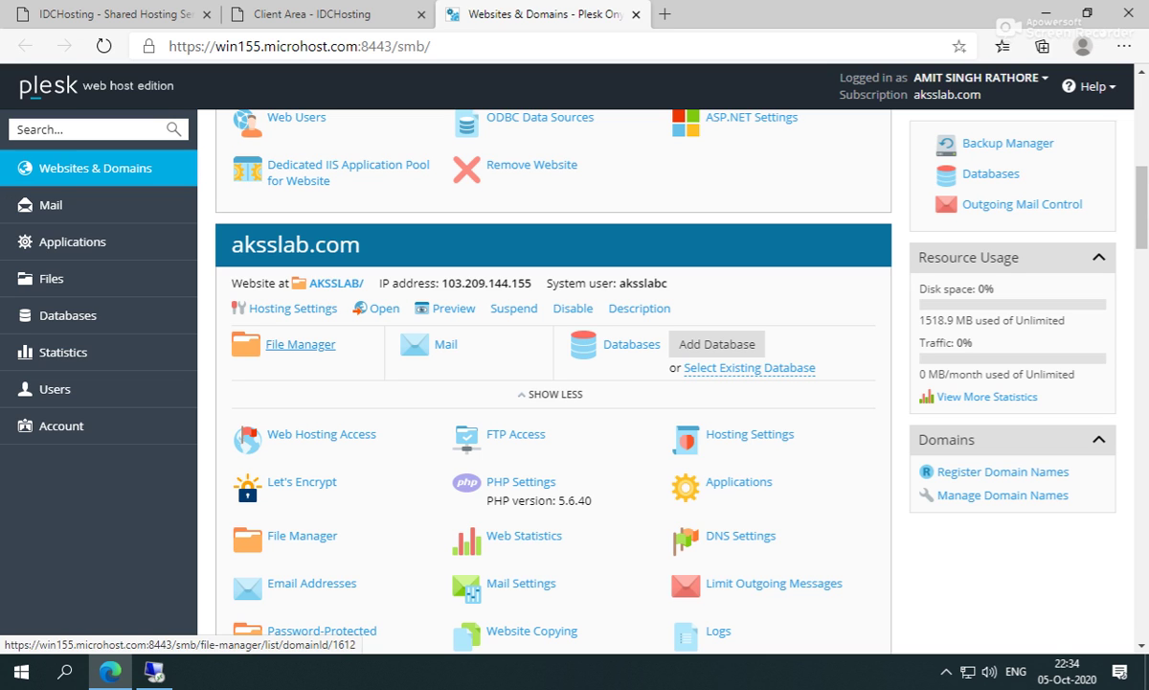
pyautogui.click(301, 344)
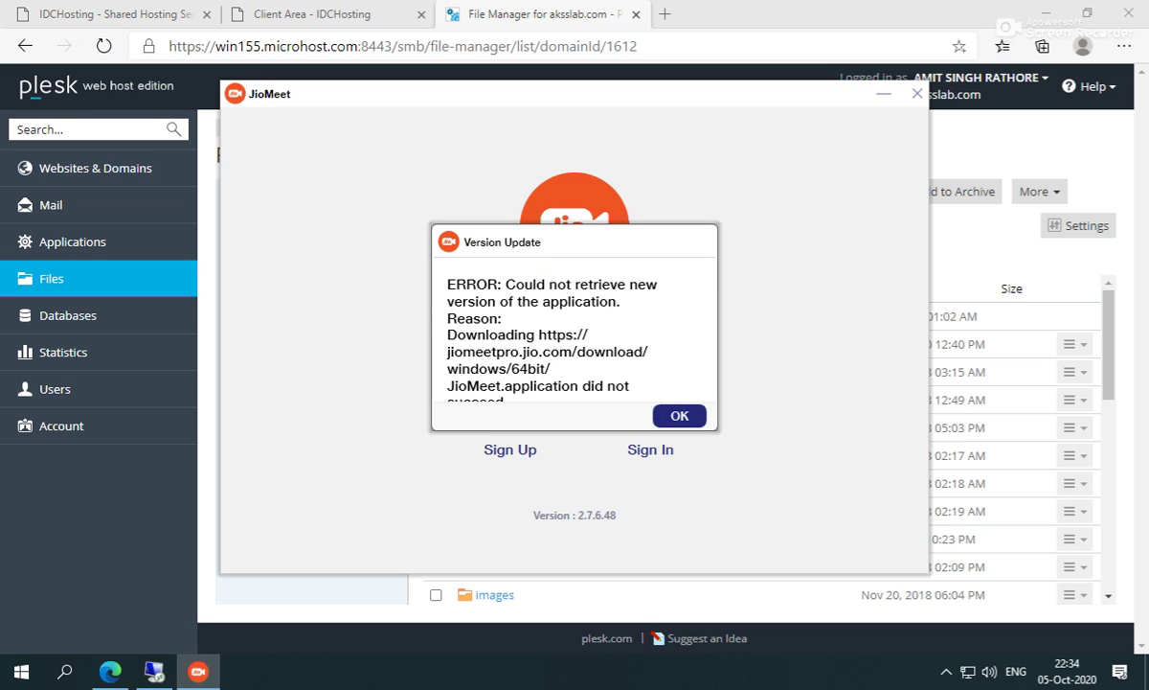
pyautogui.press('Return')
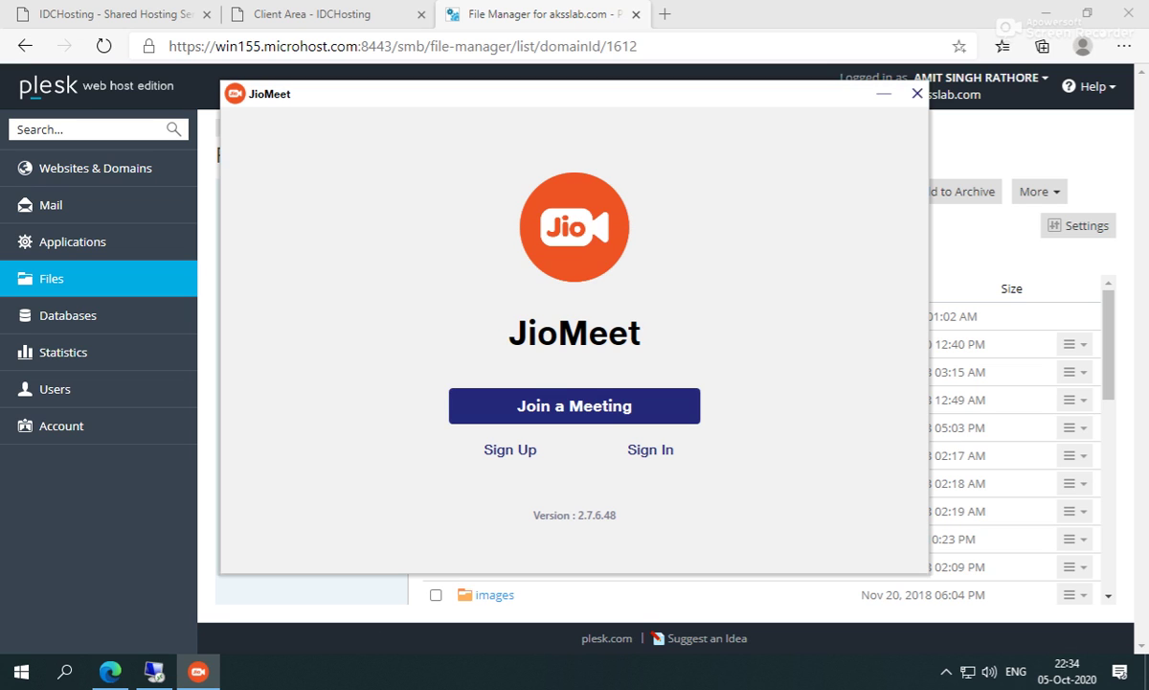
pyautogui.click(917, 93)
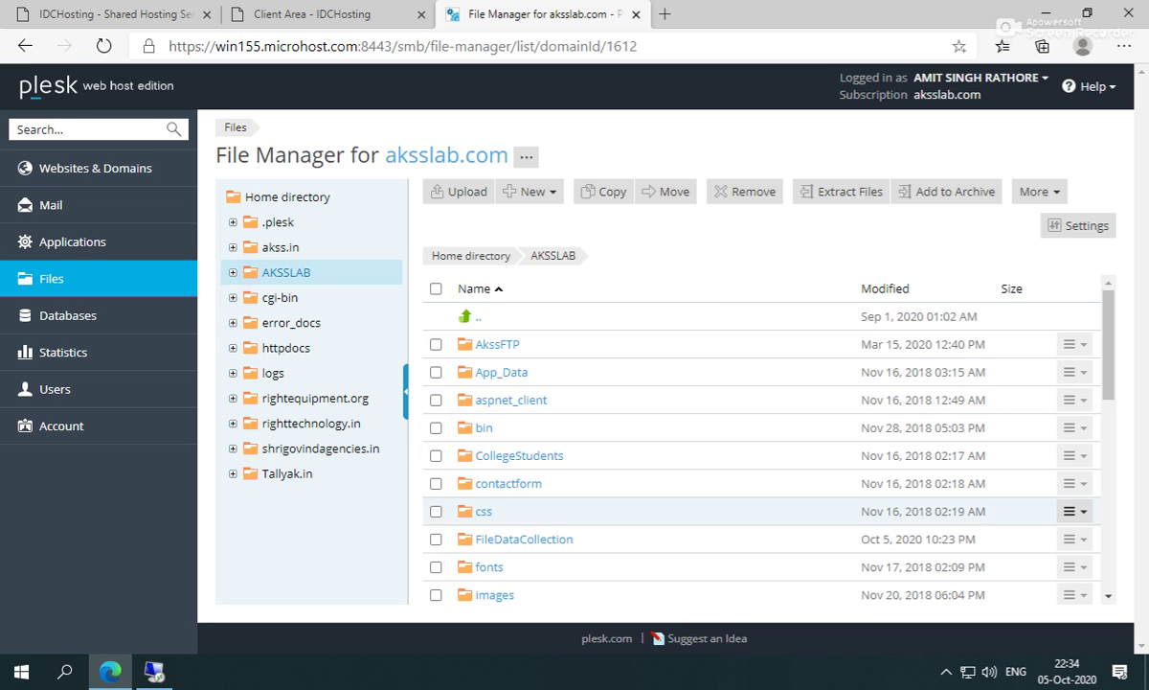
# Inside the FileDataCollection folder, create a new directory named DADAJI.
pyautogui.click(524, 538)
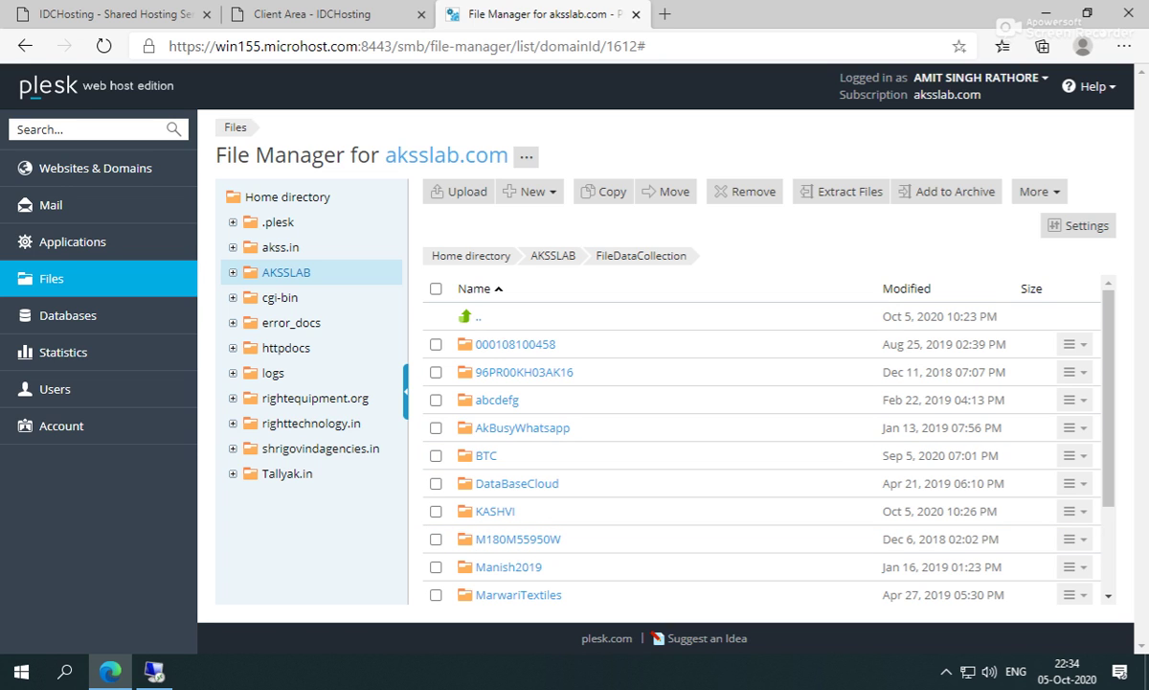
pyautogui.scroll(-2, 1070, 403)
pyautogui.scroll(2, 1070, 421)
pyautogui.click(529, 191)
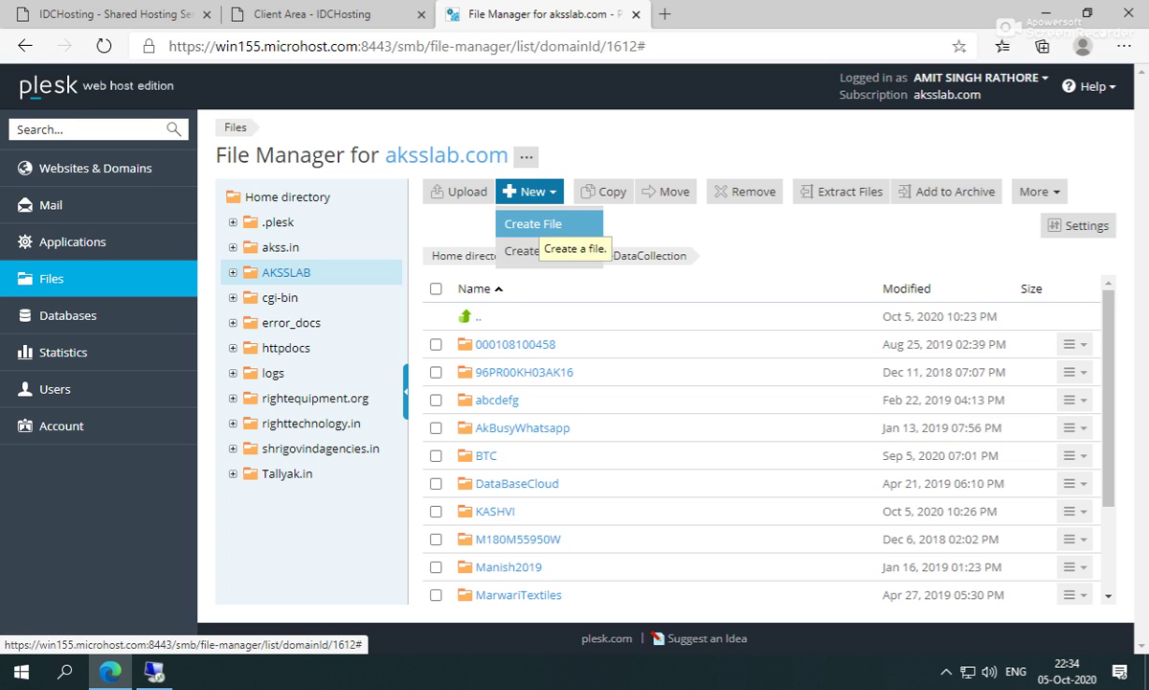
pyautogui.click(548, 251)
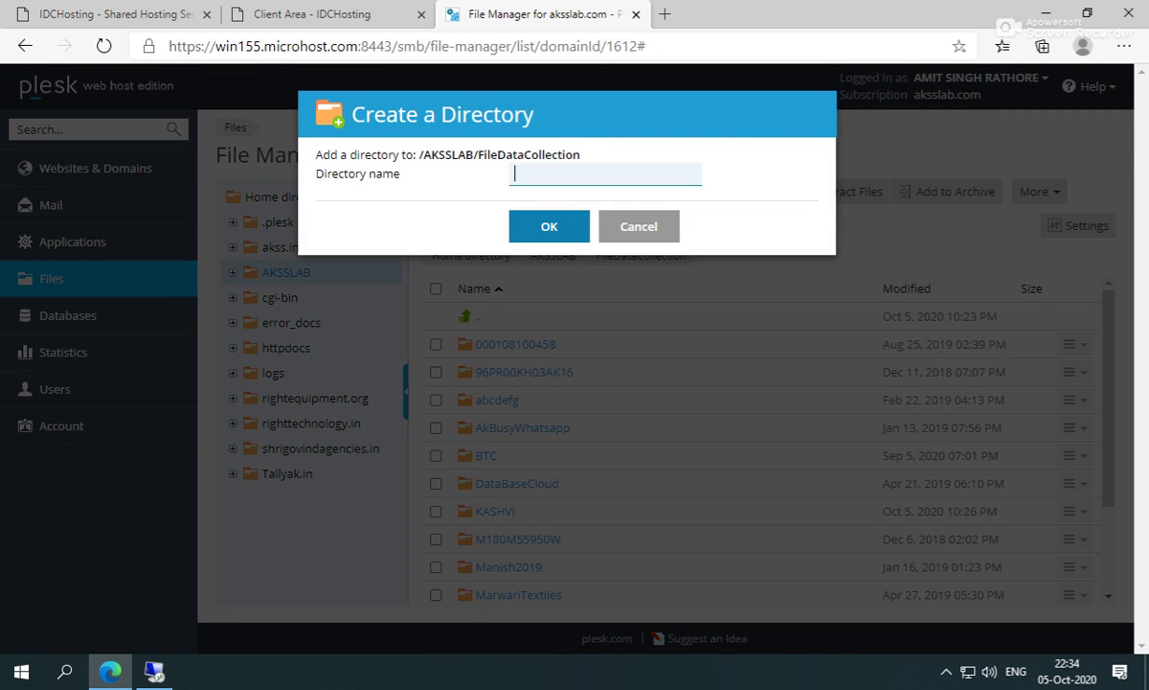
pyautogui.write('dada')
pyautogui.press('BackSpace')
pyautogui.press('BackSpace')
pyautogui.press('BackSpace')
pyautogui.press('BackSpace')
pyautogui.write('DA')
pyautogui.write('DAJ')
pyautogui.write('I')
pyautogui.press('Return')
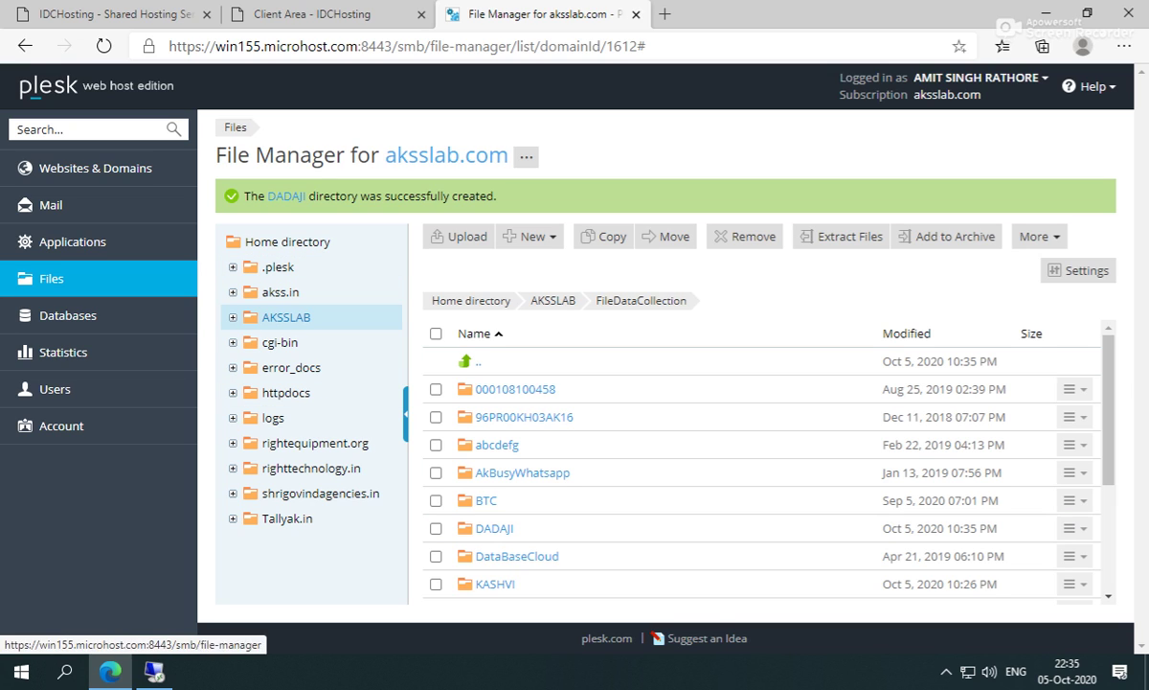
# Go back to aksslab.com, browse its 20 FTP accounts, and open the Add FTP Account form.
pyautogui.click(24, 45)
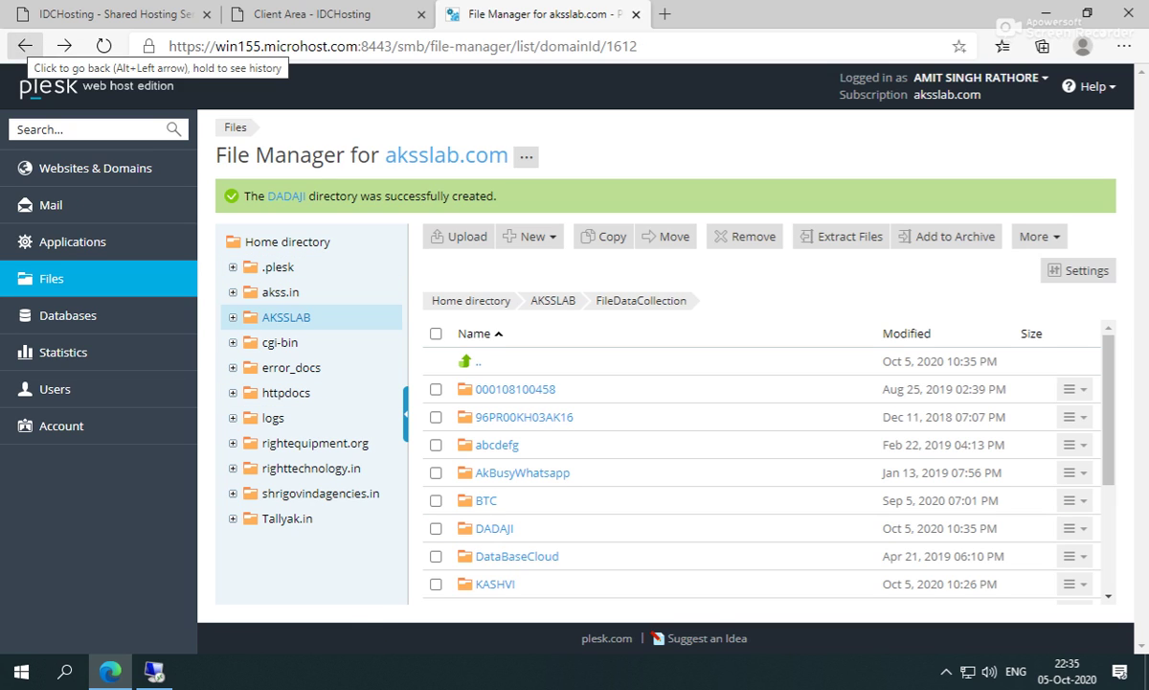
pyautogui.click(24, 45)
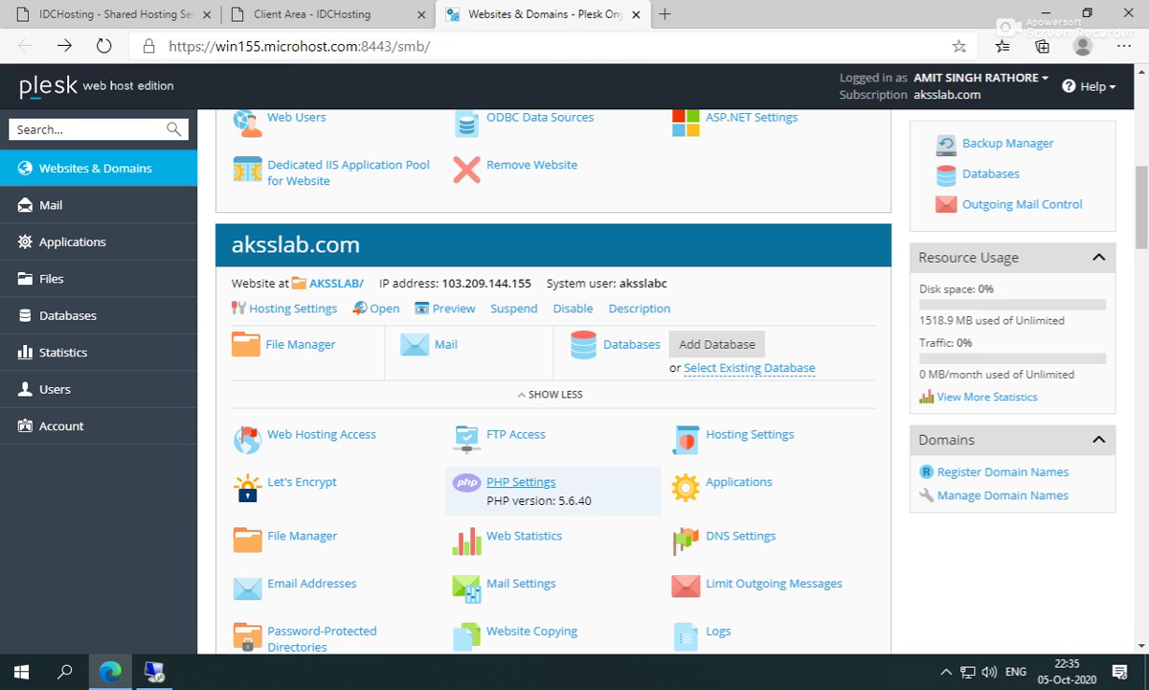
pyautogui.click(516, 433)
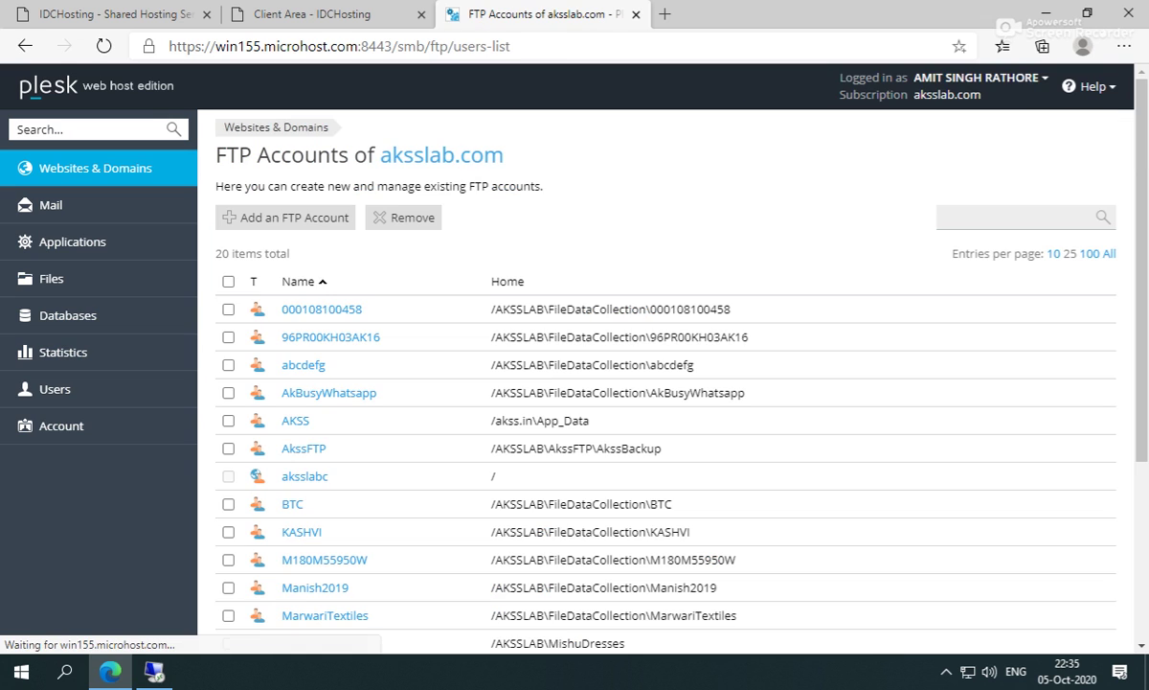
pyautogui.scroll(-1, 671, 384)
pyautogui.scroll(-1, 670, 383)
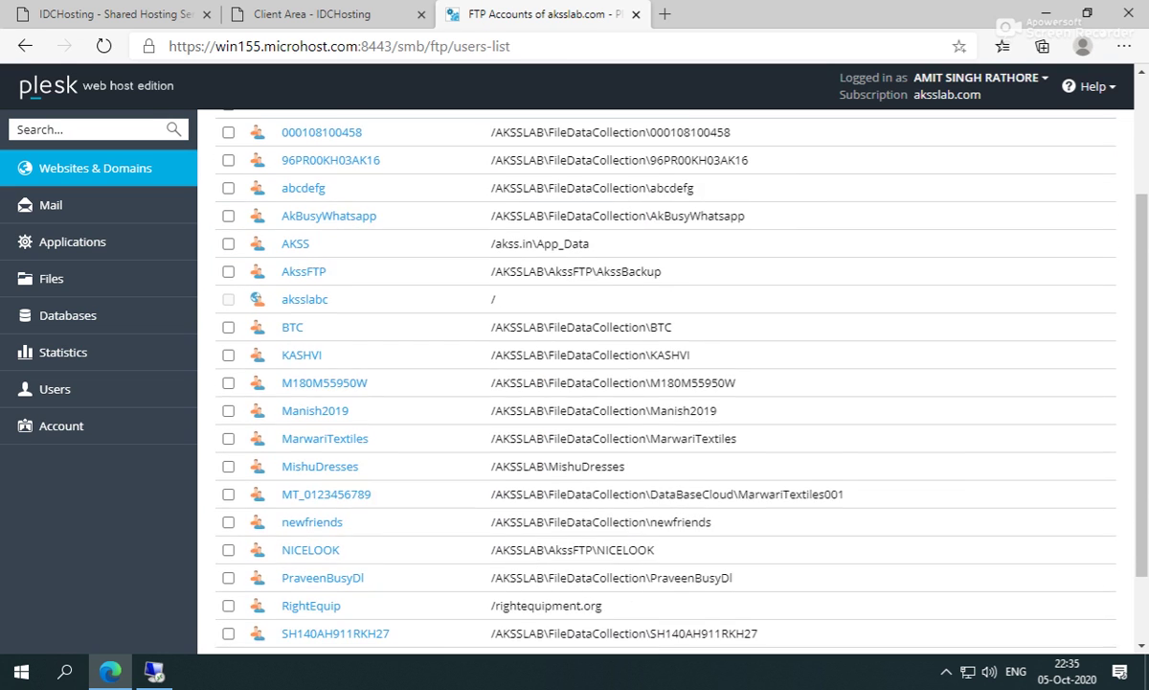
pyautogui.scroll(-1, 671, 383)
pyautogui.scroll(3, 671, 383)
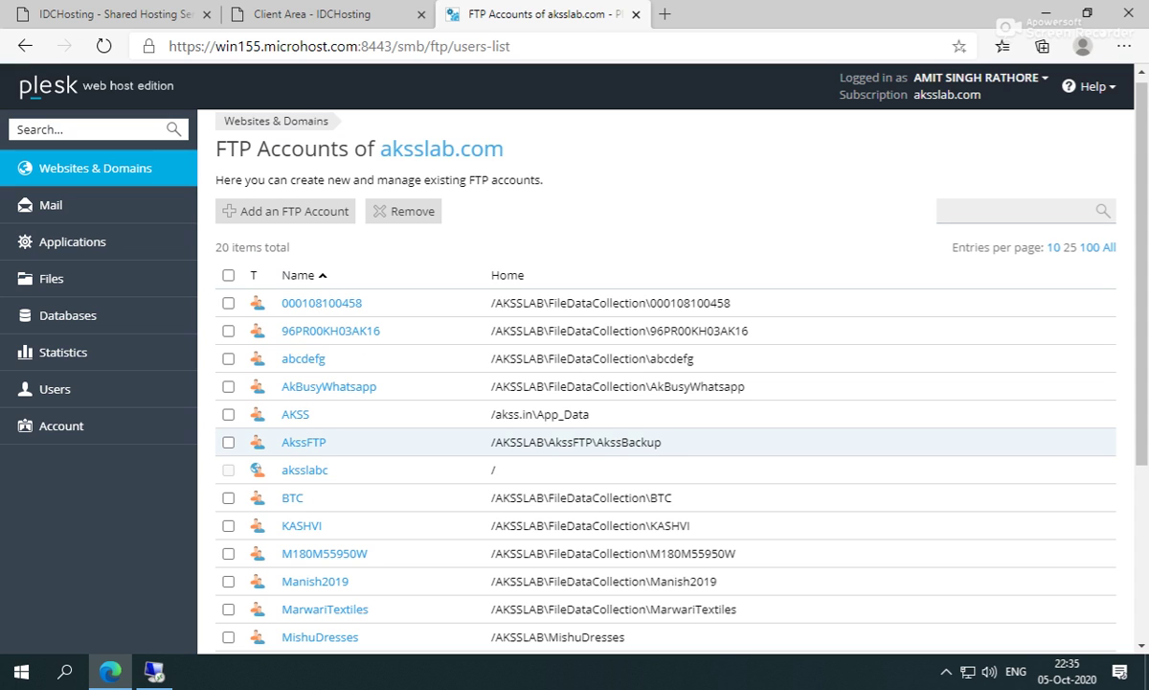
pyautogui.scroll(-2, 671, 441)
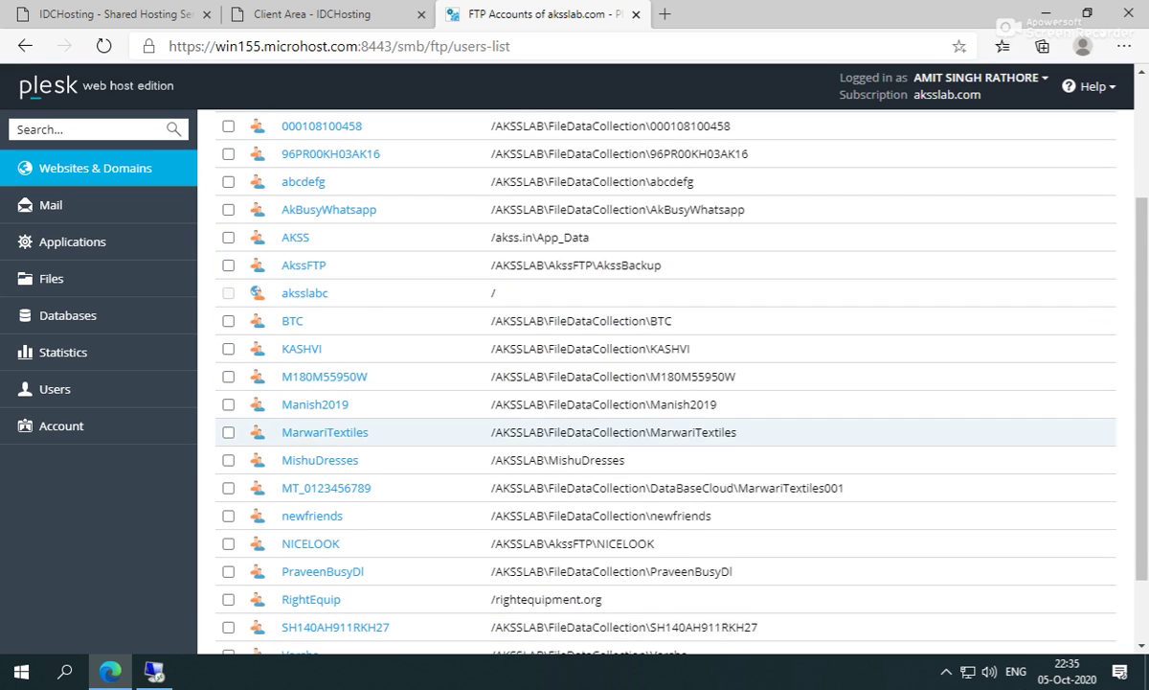
pyautogui.scroll(-1, 670, 441)
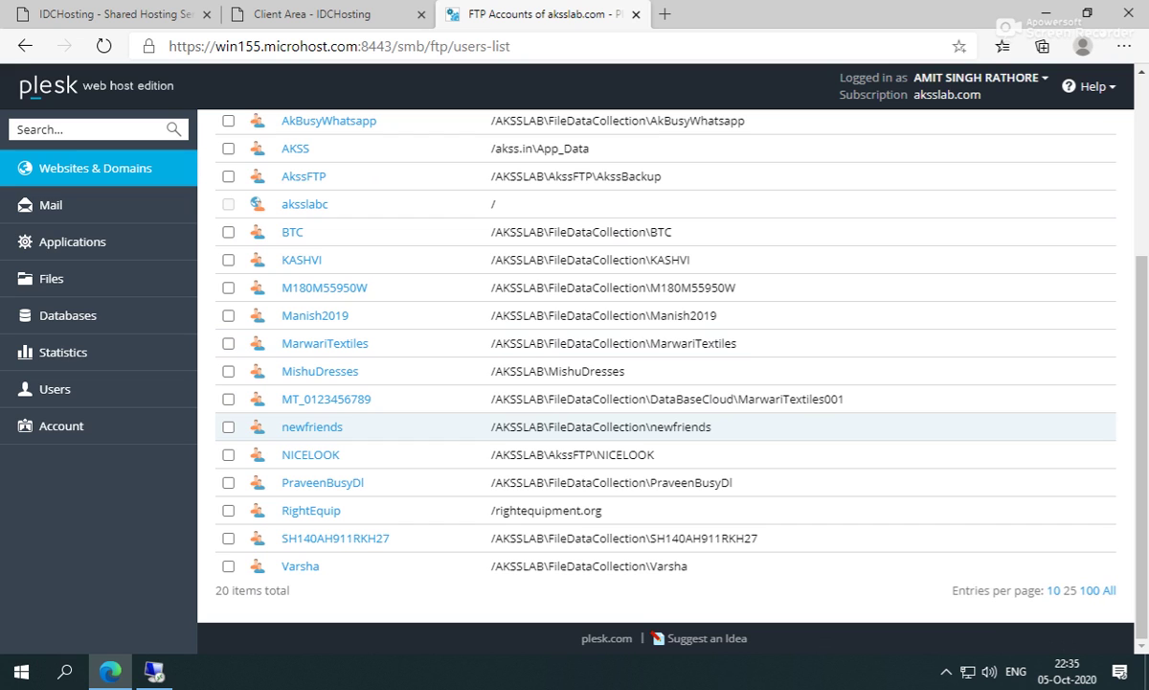
pyautogui.scroll(1, 671, 426)
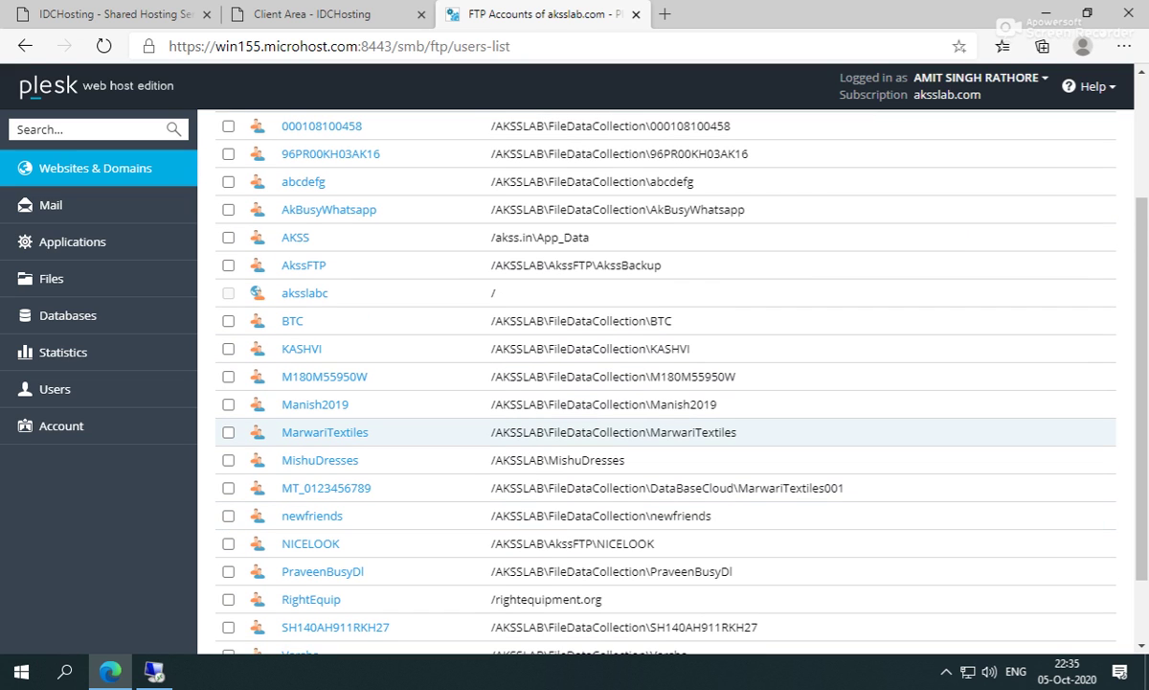
pyautogui.scroll(1, 670, 431)
pyautogui.scroll(1, 670, 431)
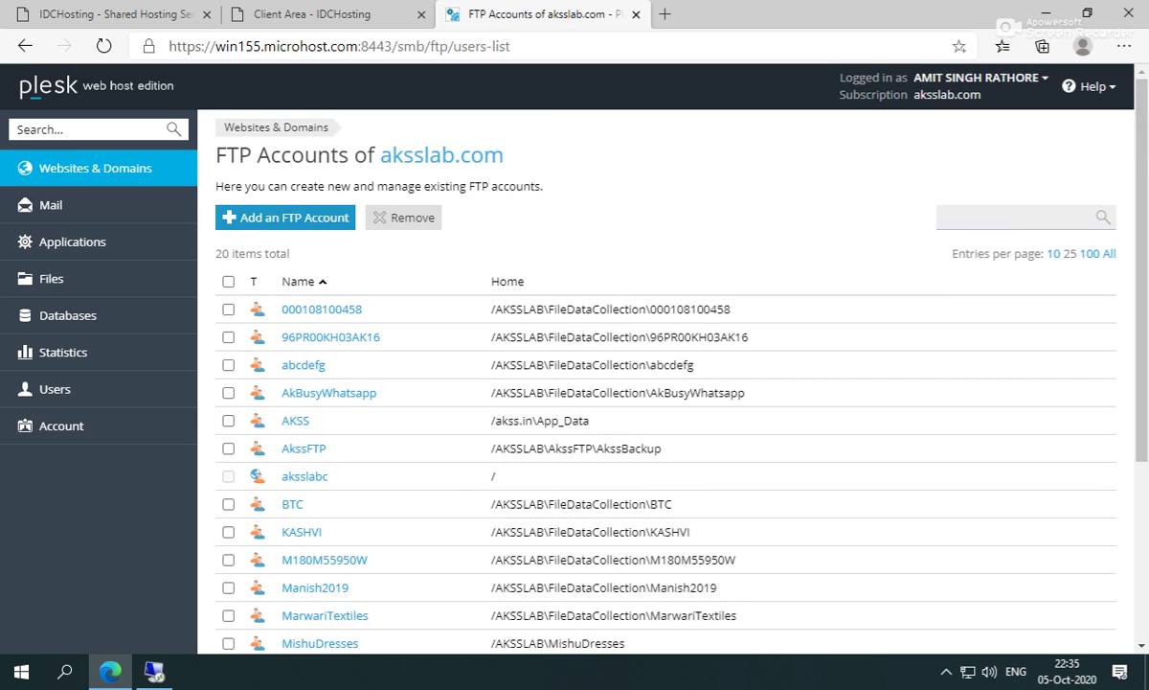
pyautogui.click(287, 217)
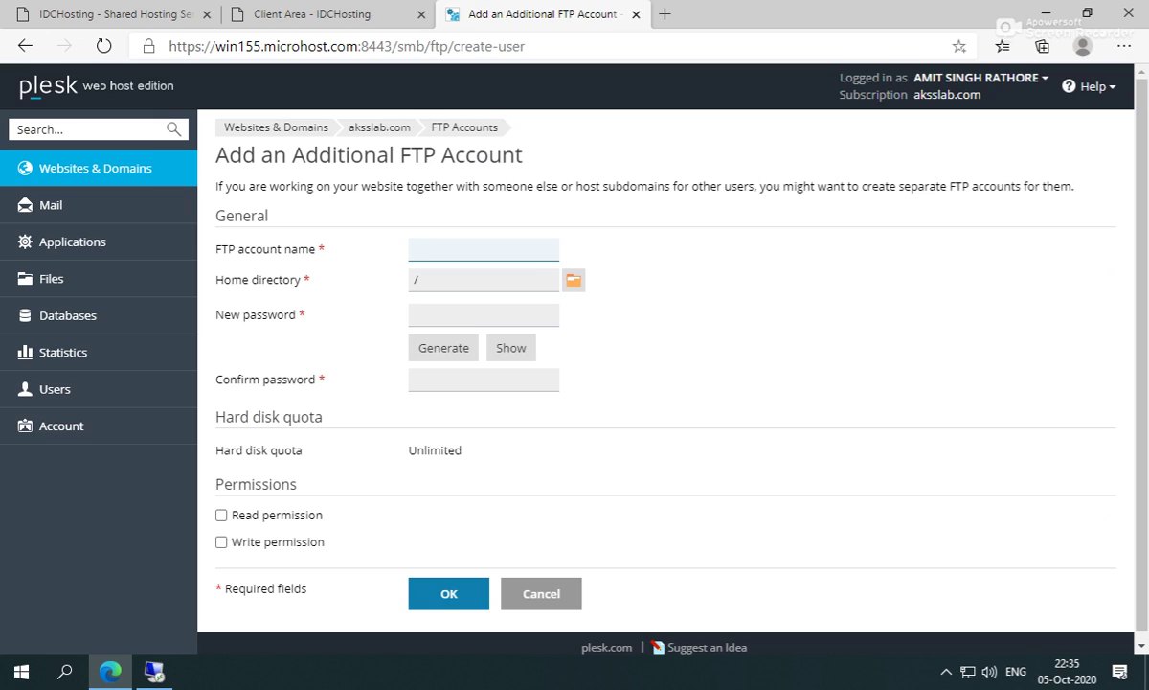
# Name the FTP account DADAJI with home directory AKSSLAB/FileDataCollection/DADAJI.
pyautogui.write('DADAJ')
pyautogui.write('I')
pyautogui.click(483, 280)
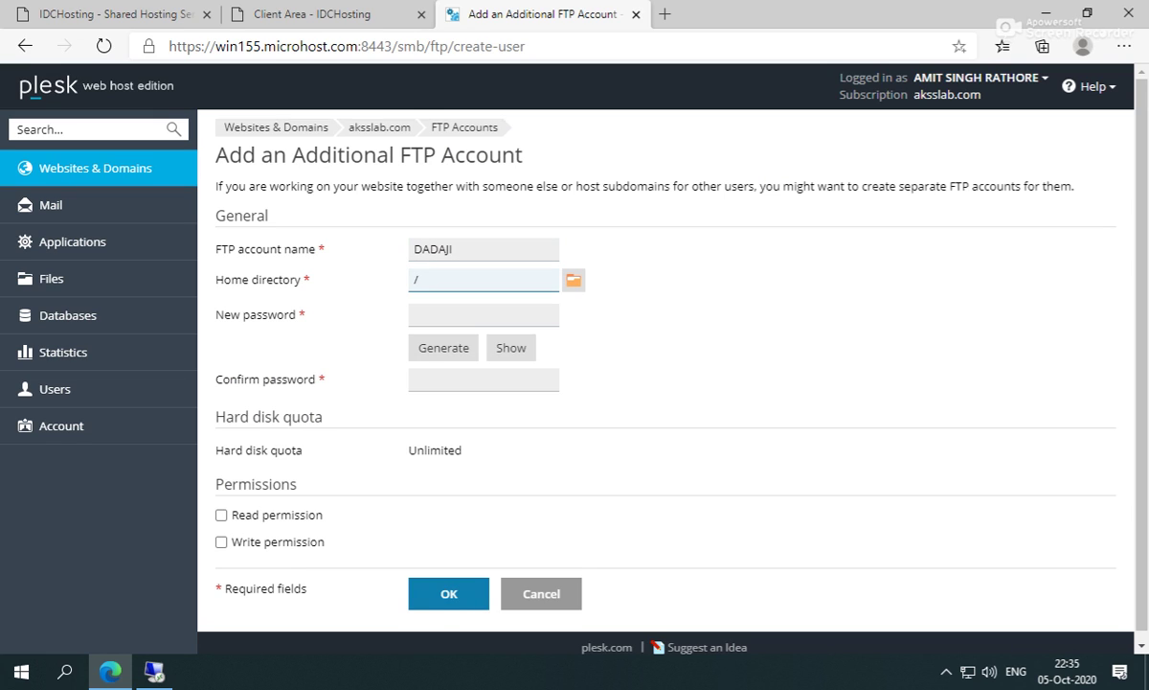
pyautogui.click(572, 280)
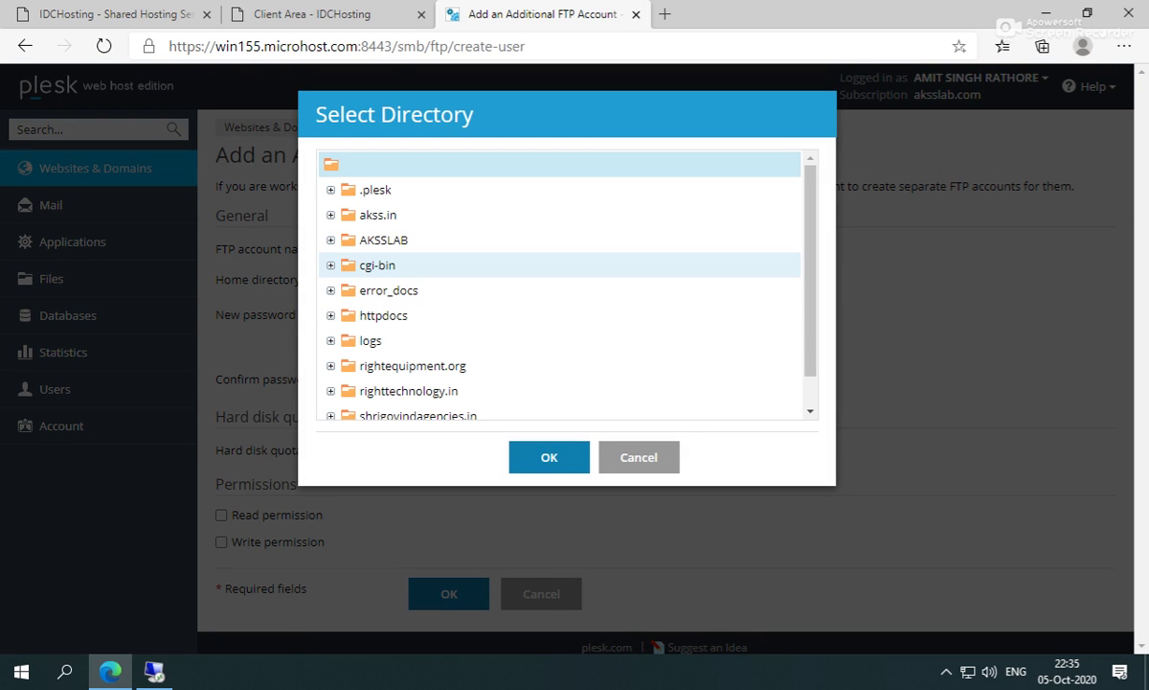
pyautogui.scroll(-1, 573, 288)
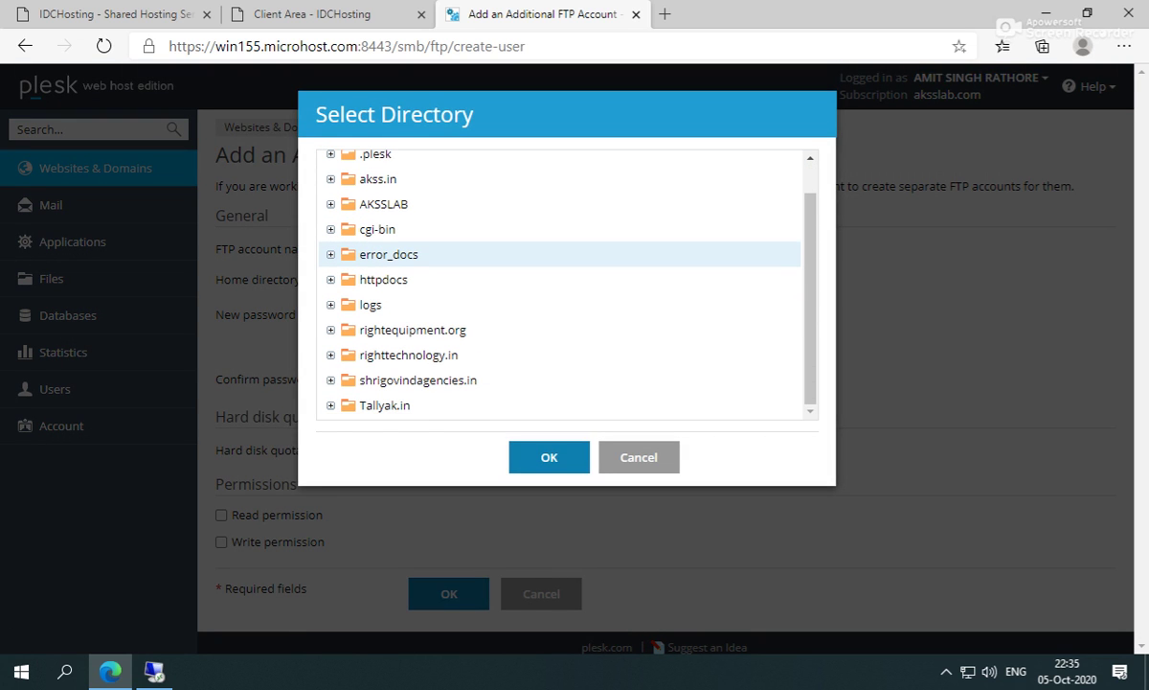
pyautogui.scroll(1, 573, 359)
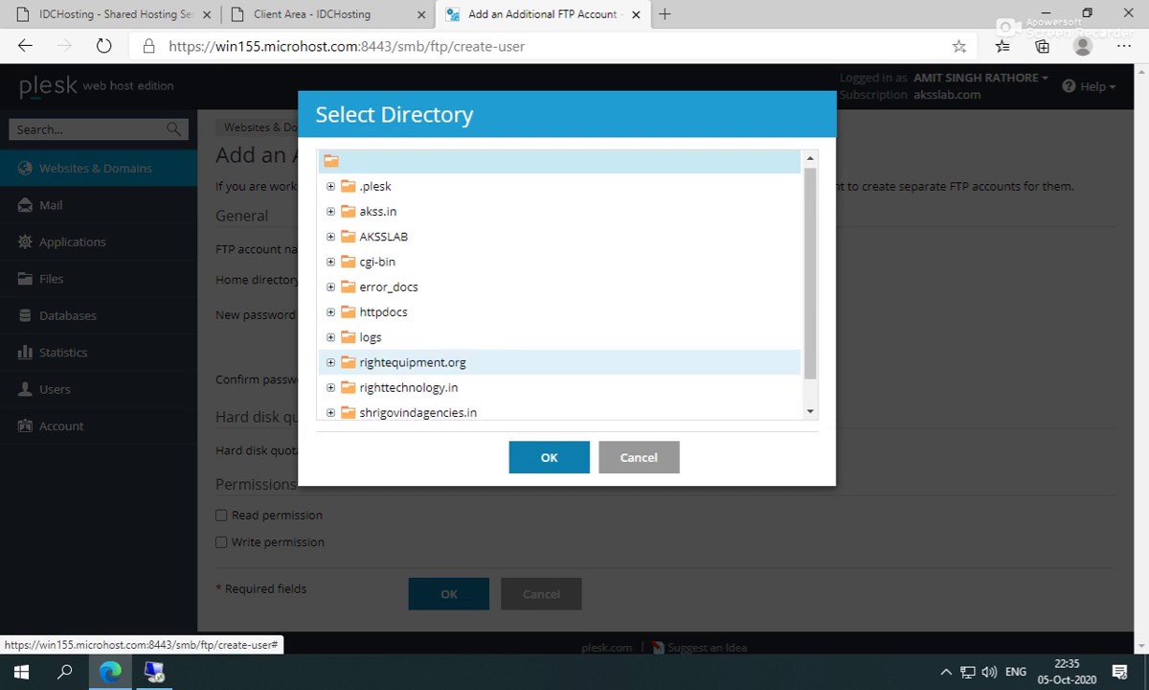
pyautogui.click(383, 239)
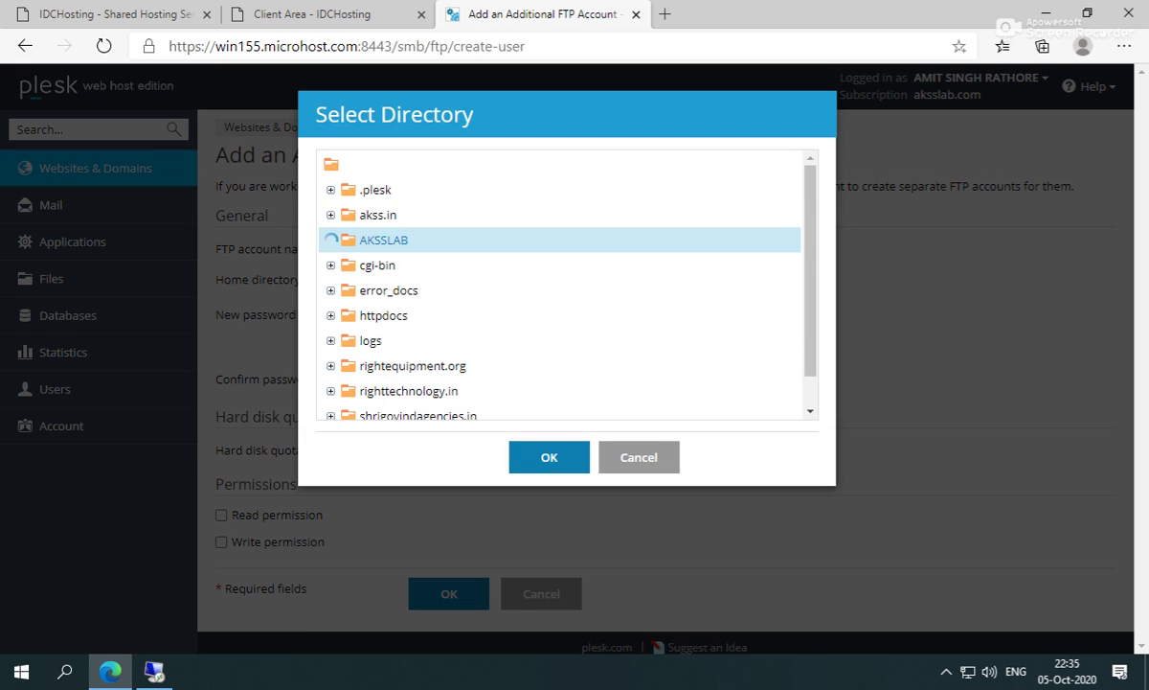
pyautogui.scroll(-1, 426, 336)
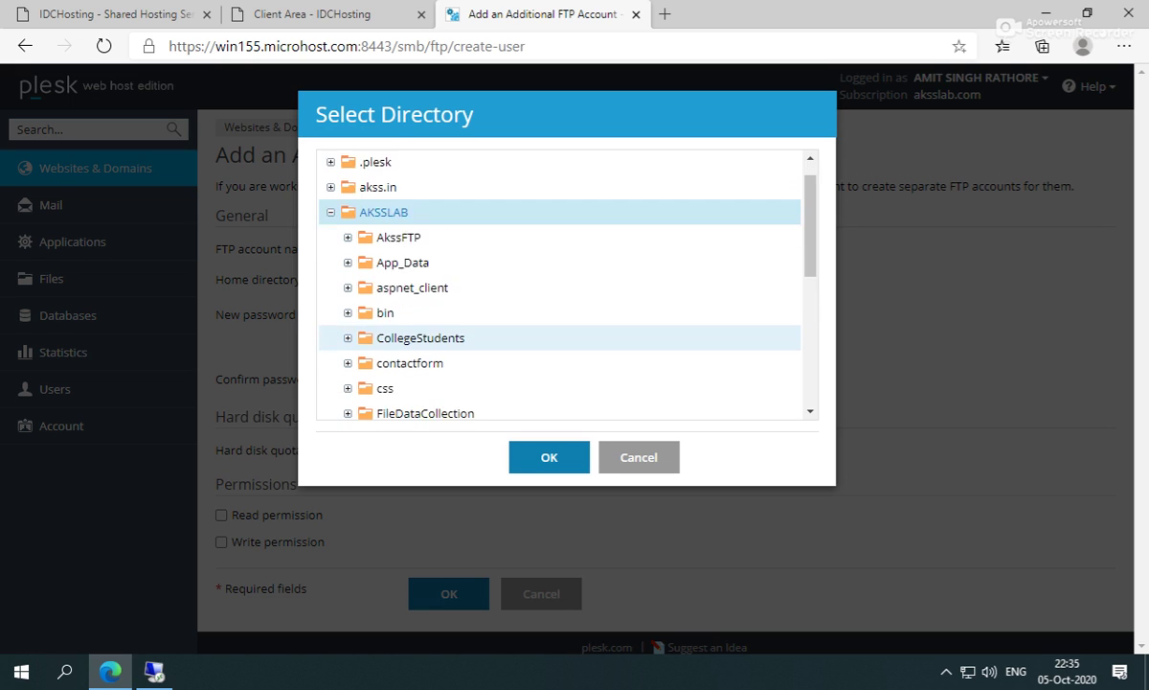
pyautogui.scroll(-3, 427, 330)
pyautogui.click(427, 319)
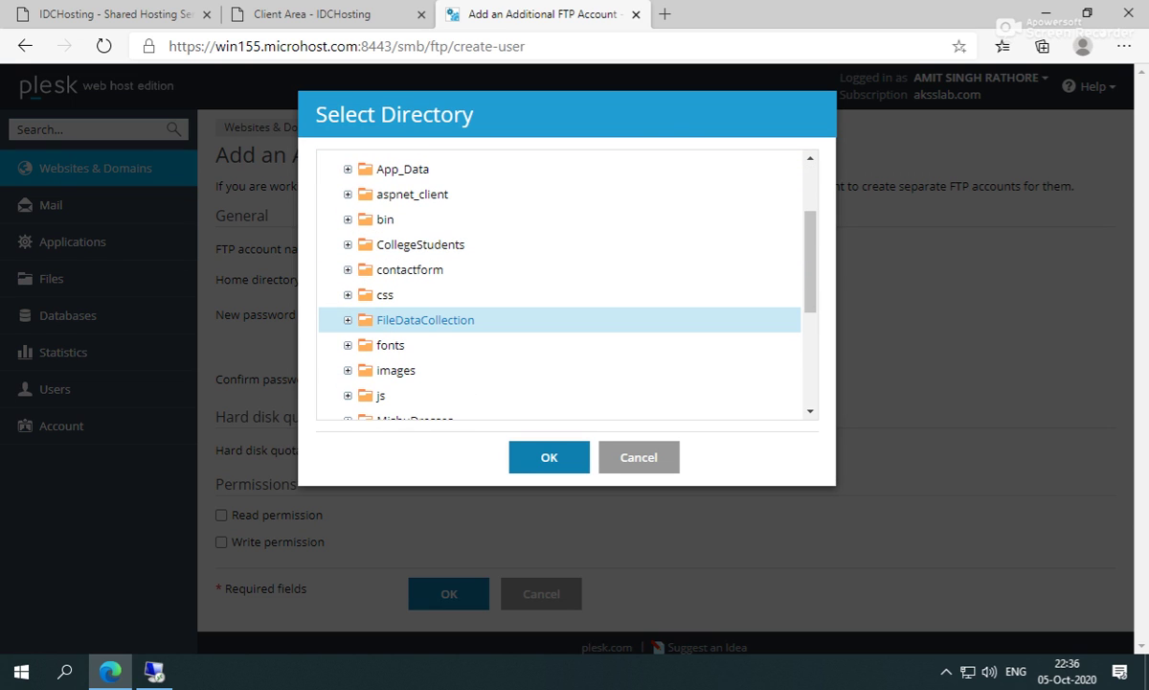
pyautogui.click(348, 320)
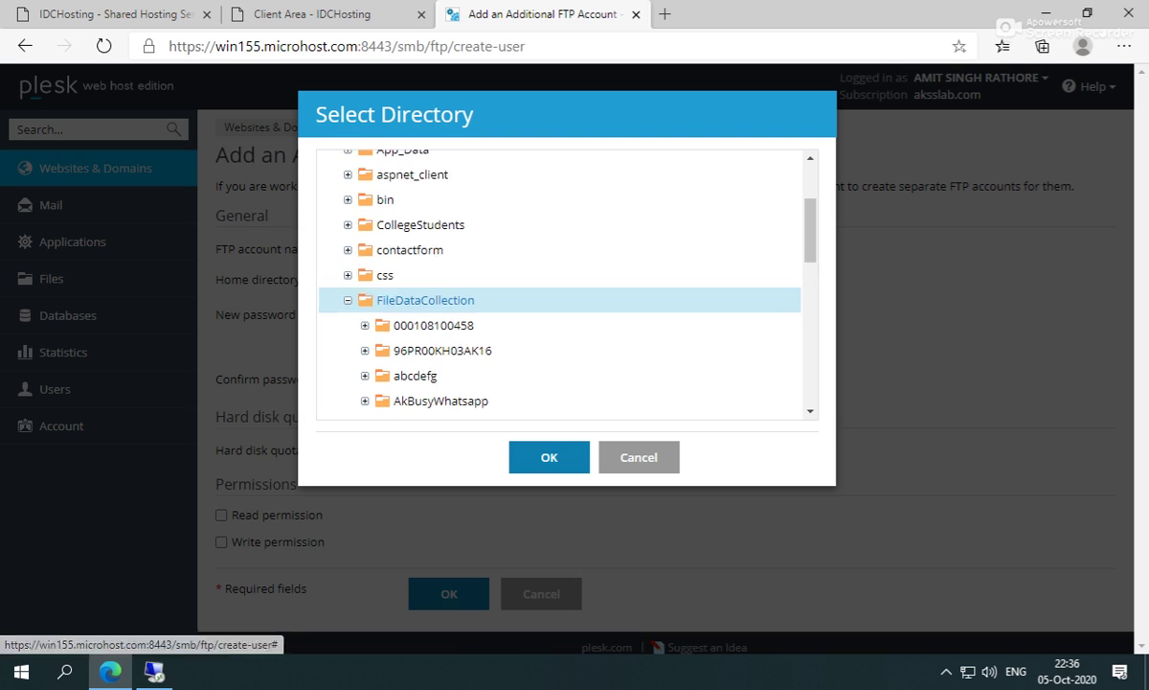
pyautogui.scroll(-1, 421, 307)
pyautogui.scroll(-1, 421, 299)
pyautogui.click(412, 350)
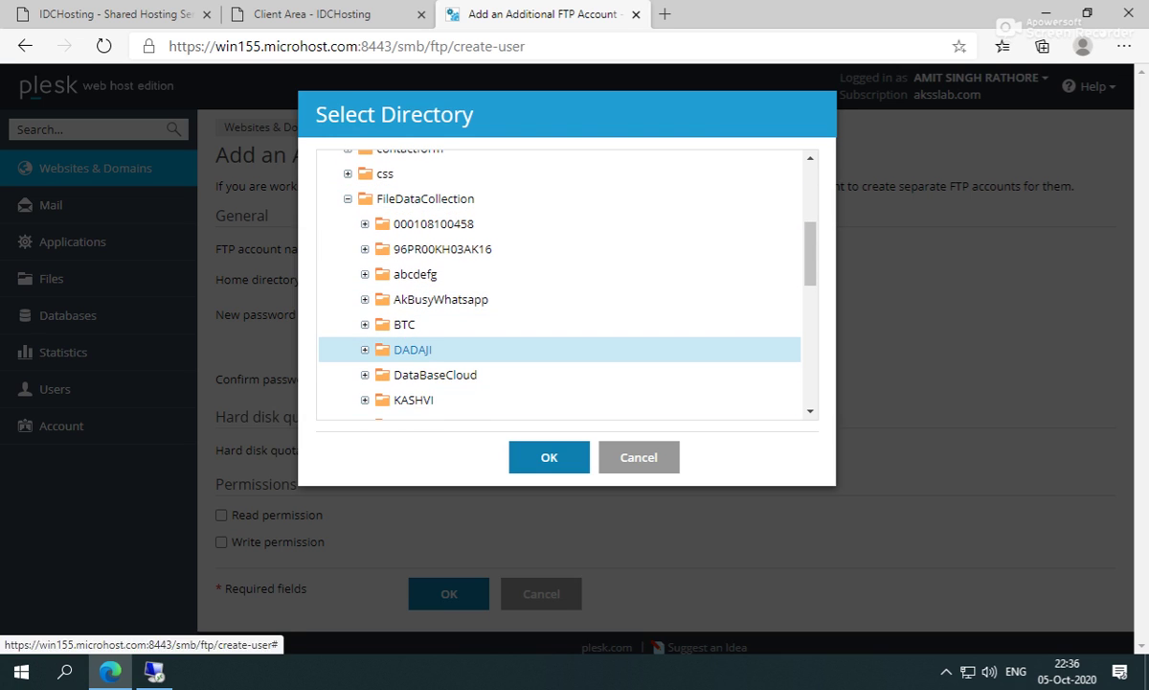
pyautogui.click(549, 457)
# Set and confirm the account password, grant Read and Write permissions, and create the account.
pyautogui.click(488, 314)
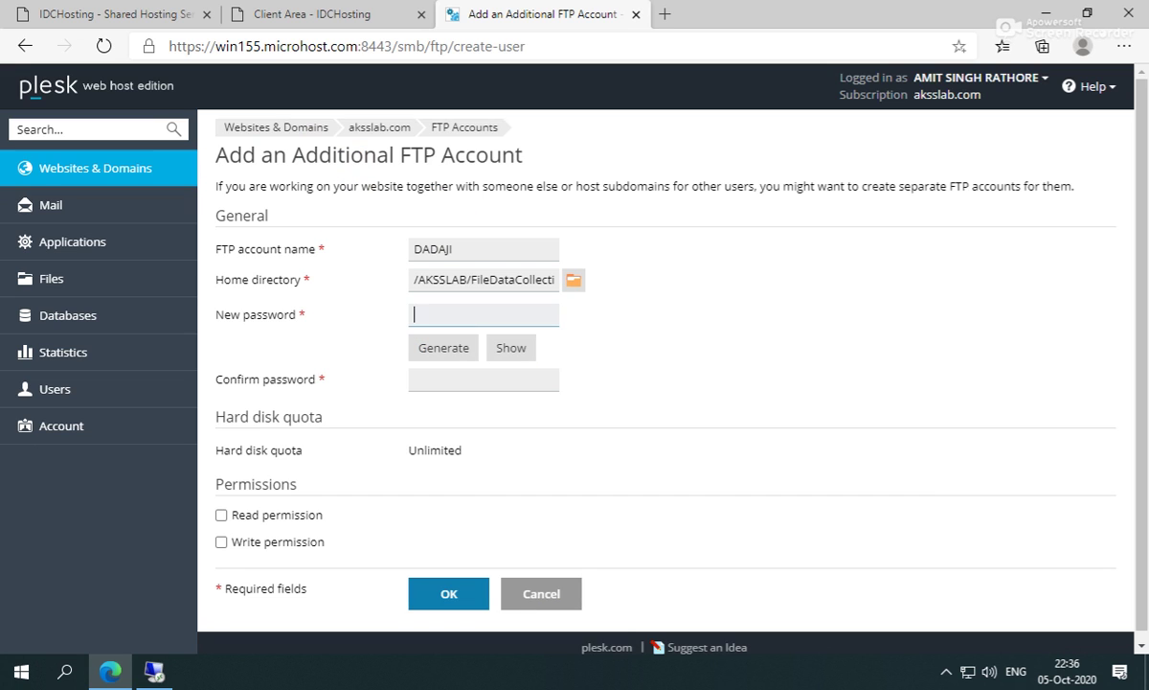
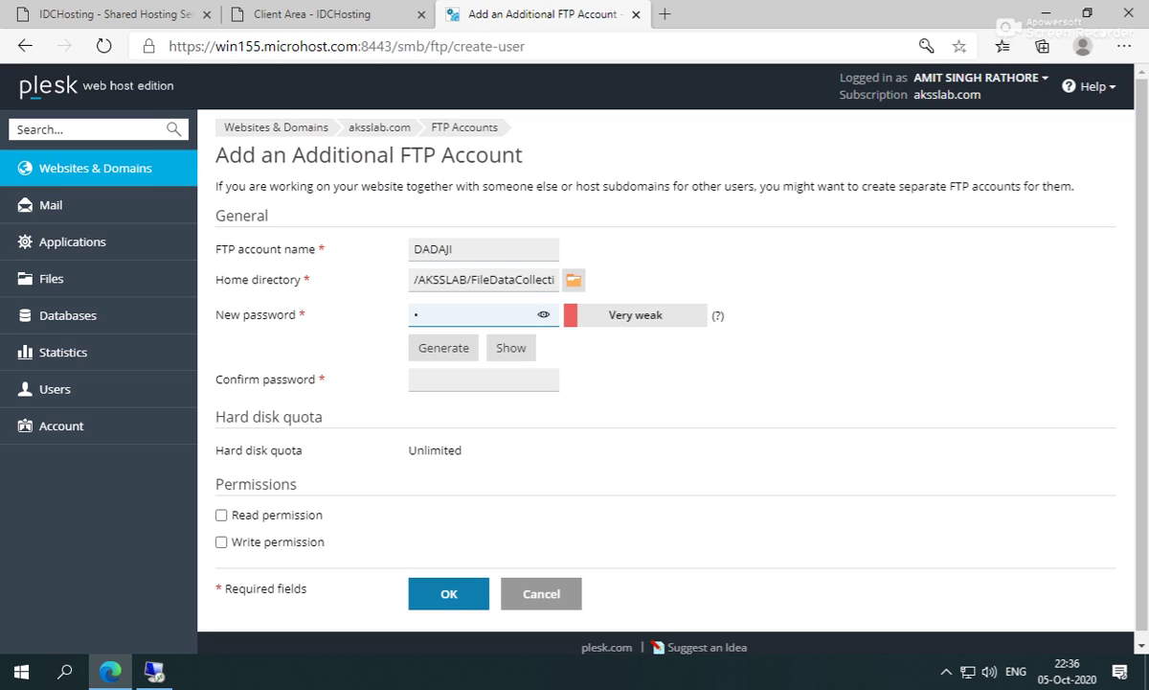
pyautogui.press('BackSpace')
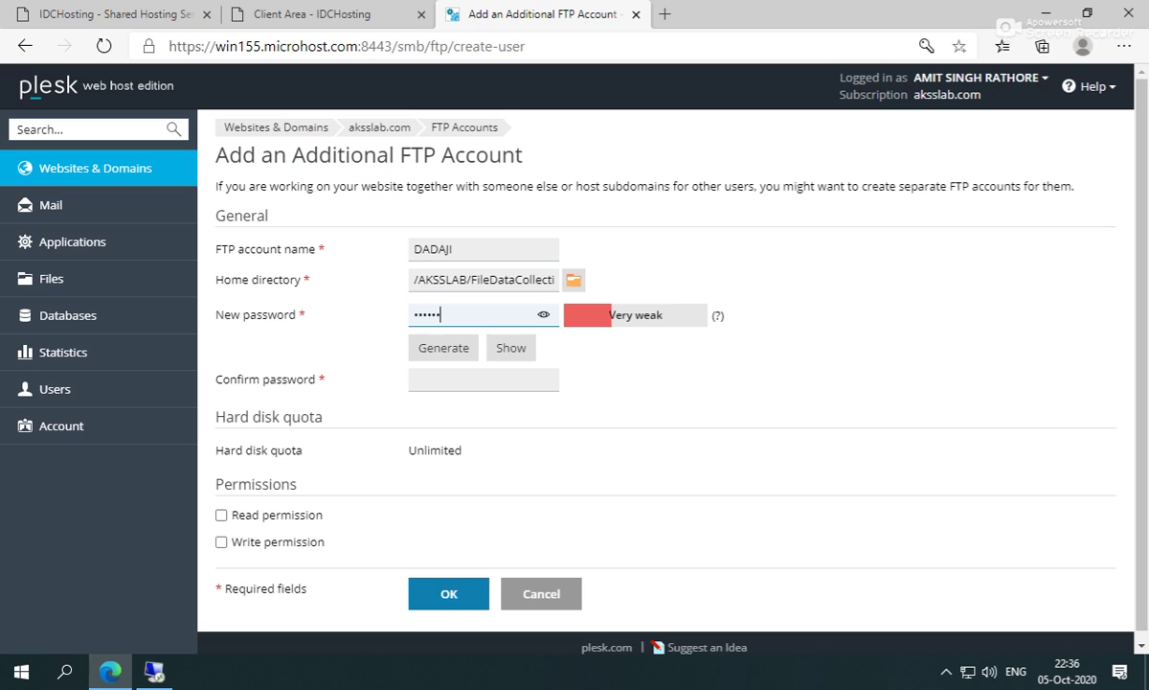
pyautogui.press('Tab')
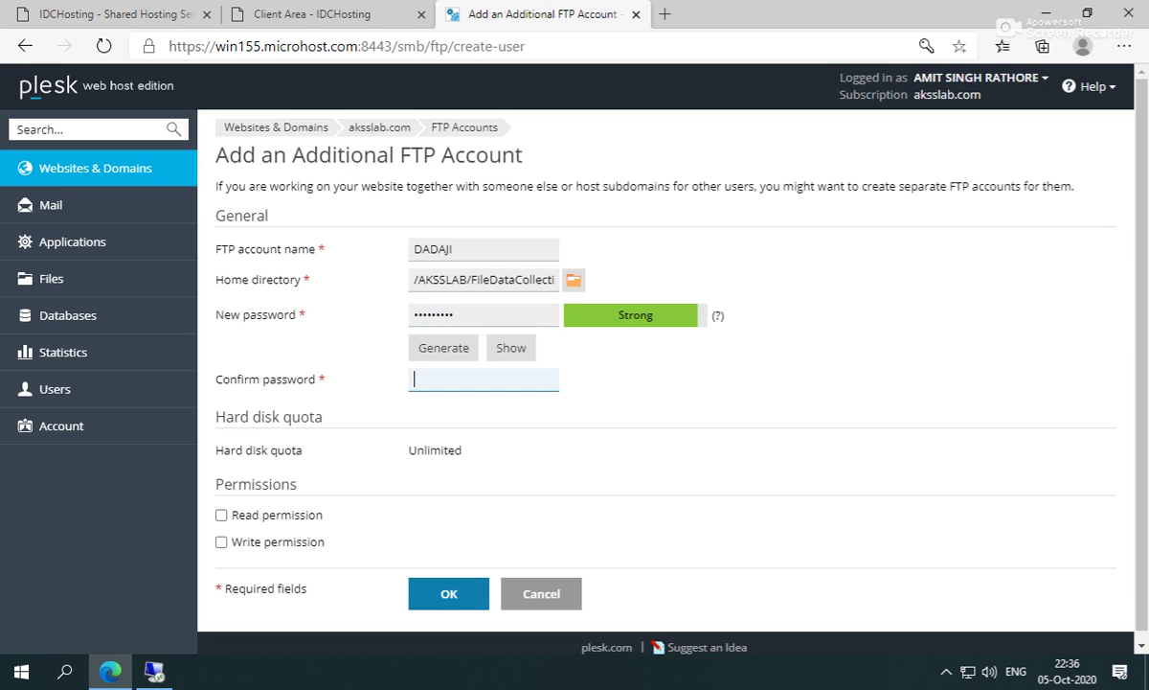
pyautogui.click(221, 515)
pyautogui.click(222, 541)
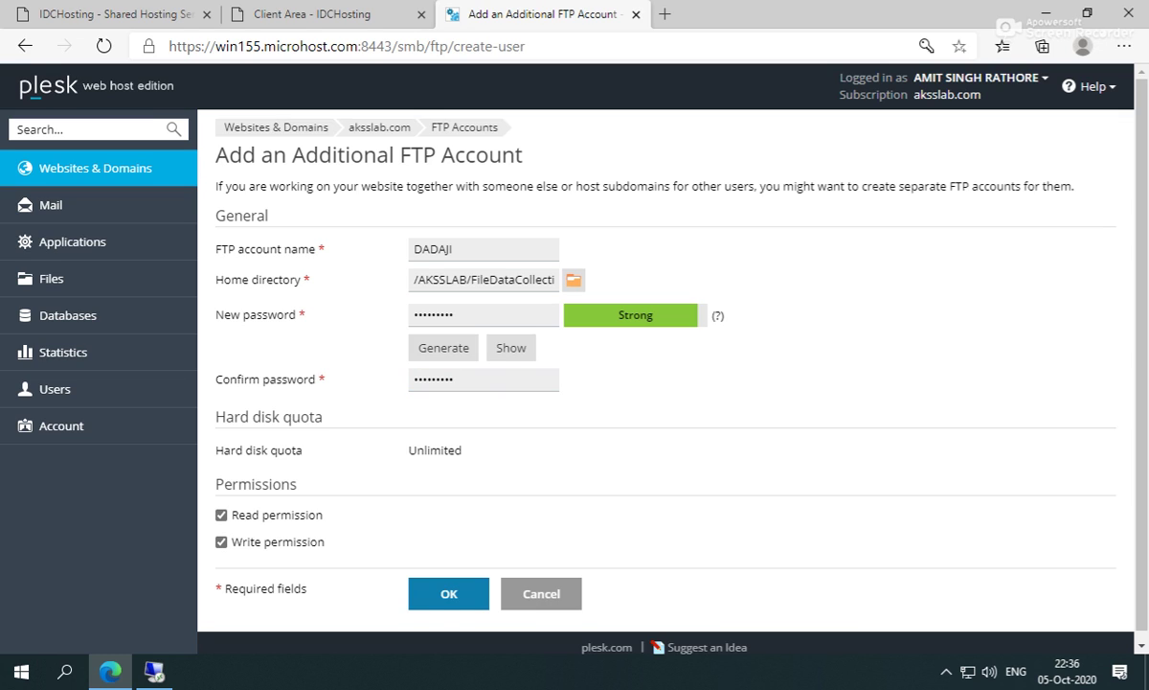
pyautogui.click(449, 593)
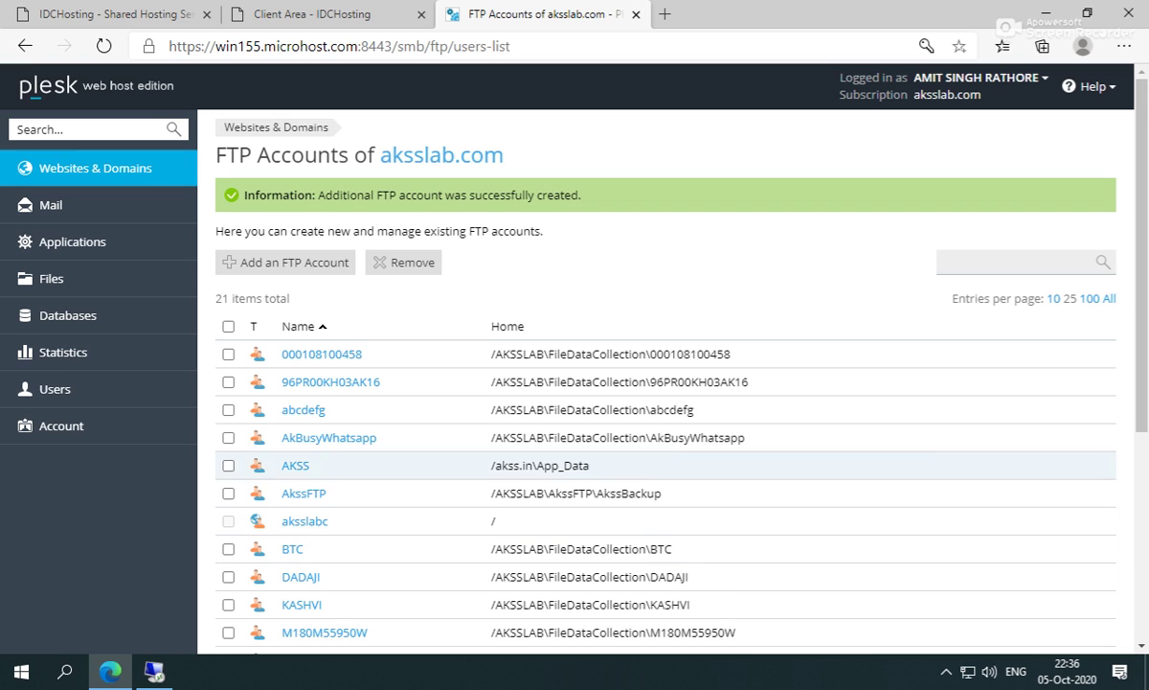
# Show the desktop, launch AnyDesk, and accept the incoming remote session from Lenovo.
pyautogui.rightClick(318, 671)
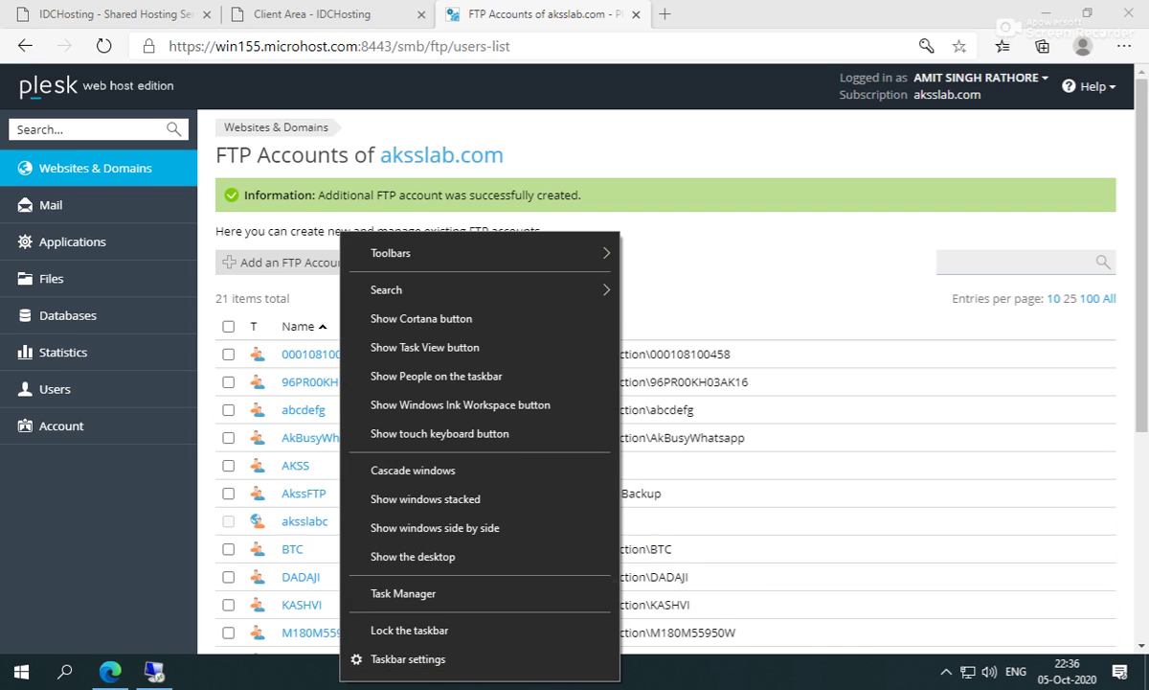
pyautogui.click(364, 522)
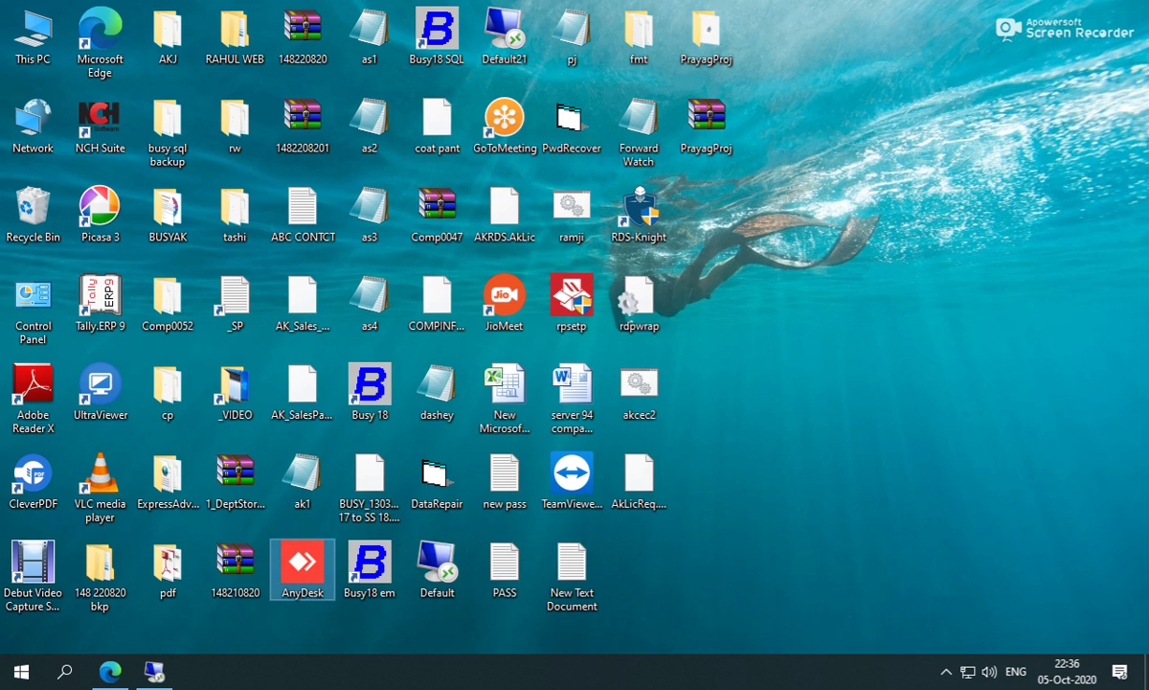
pyautogui.doubleClick(302, 567)
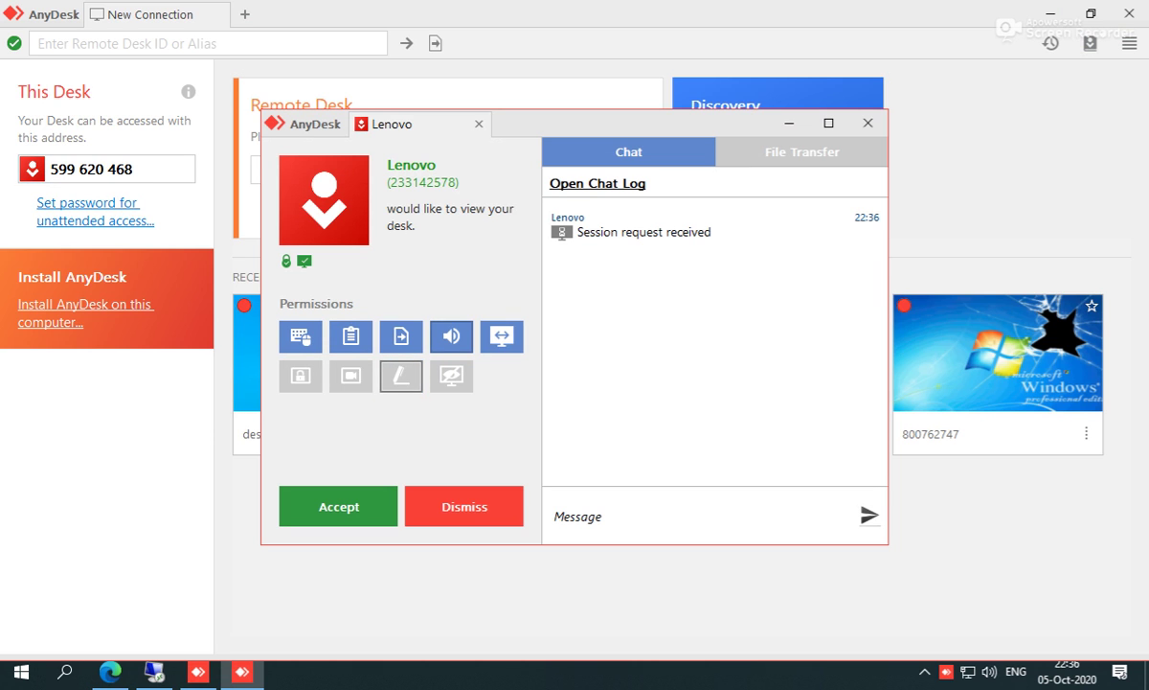
pyautogui.click(339, 506)
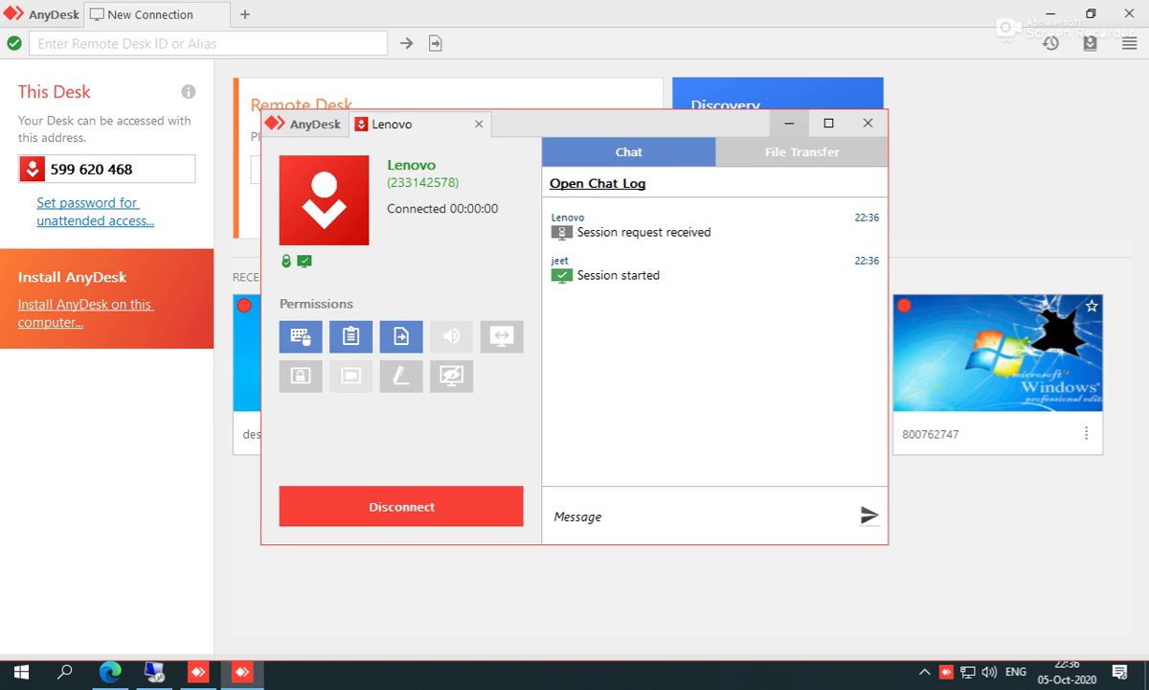
pyautogui.press('super+d')
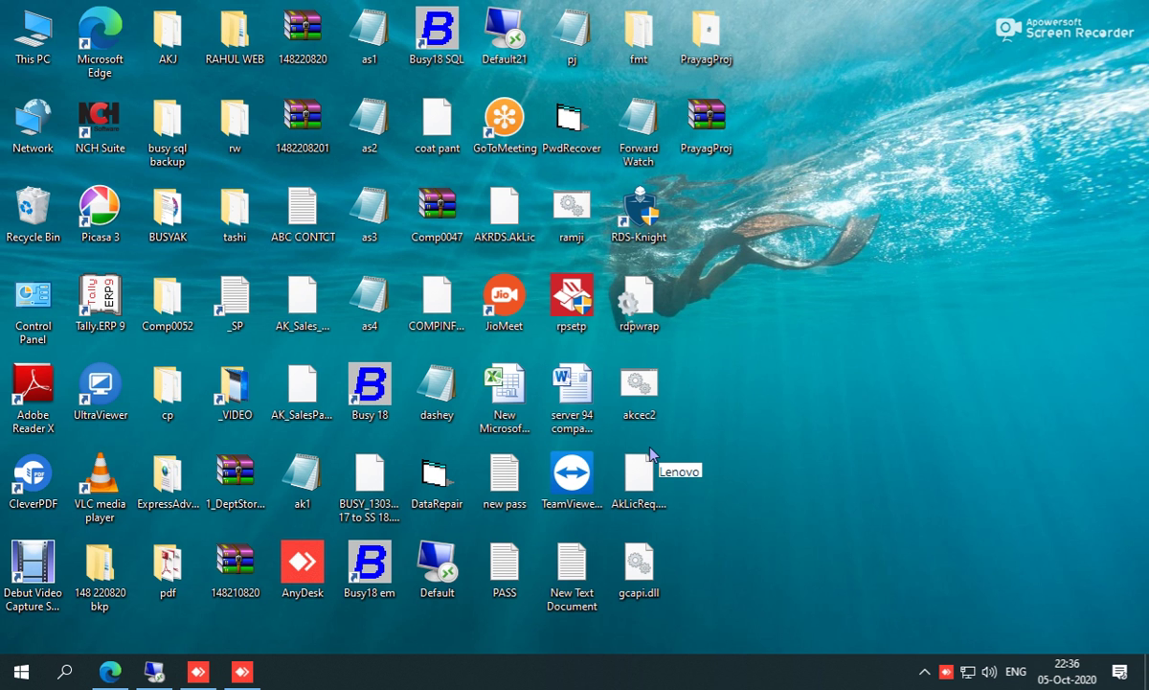
# In Busy 18, switch the FTP user to DADAJI and run the backup, creating the BKP05102020 folder.
pyautogui.click(153, 670)
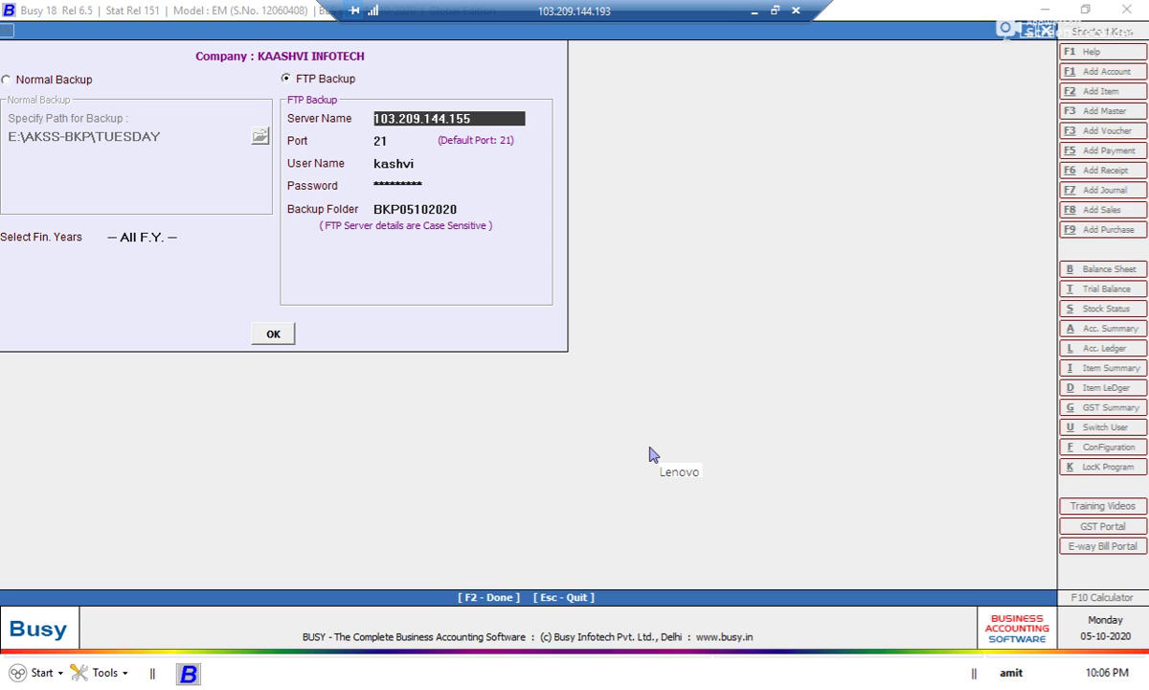
pyautogui.press('Return')
pyautogui.press('Return')
pyautogui.press('BackSpace')
pyautogui.press('BackSpace')
pyautogui.press('BackSpace')
pyautogui.press('BackSpace')
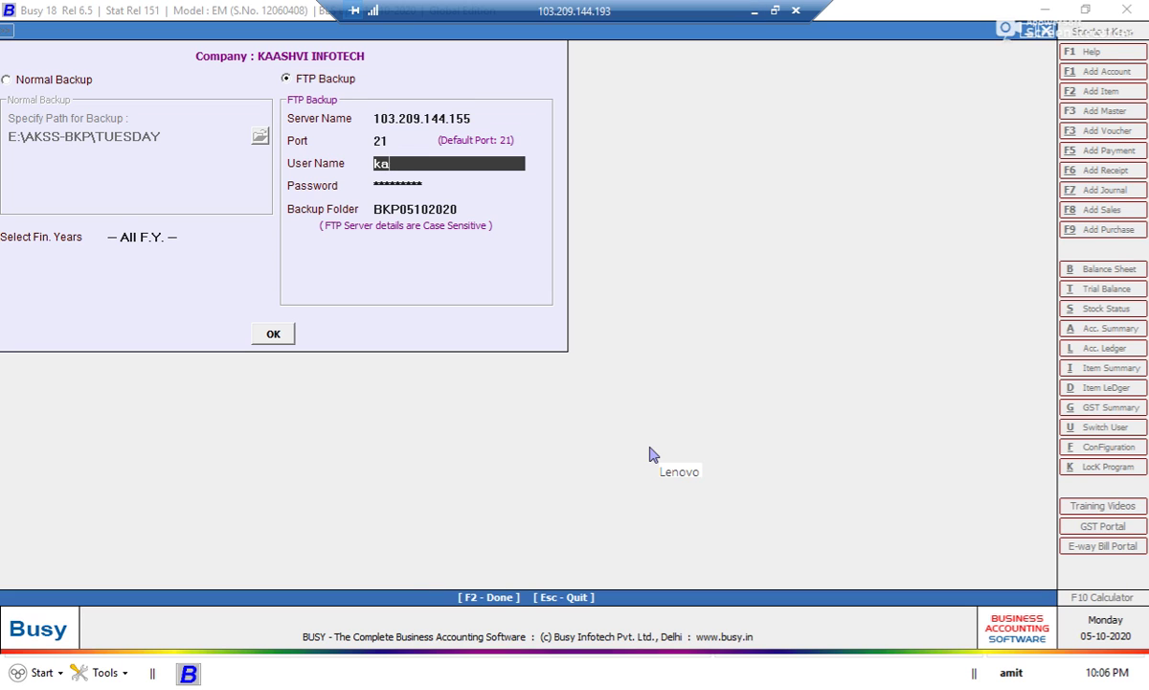
pyautogui.press('BackSpace')
pyautogui.press('BackSpace')
pyautogui.write('D')
pyautogui.write('ADAJI')
pyautogui.press('Return')
pyautogui.press('Return')
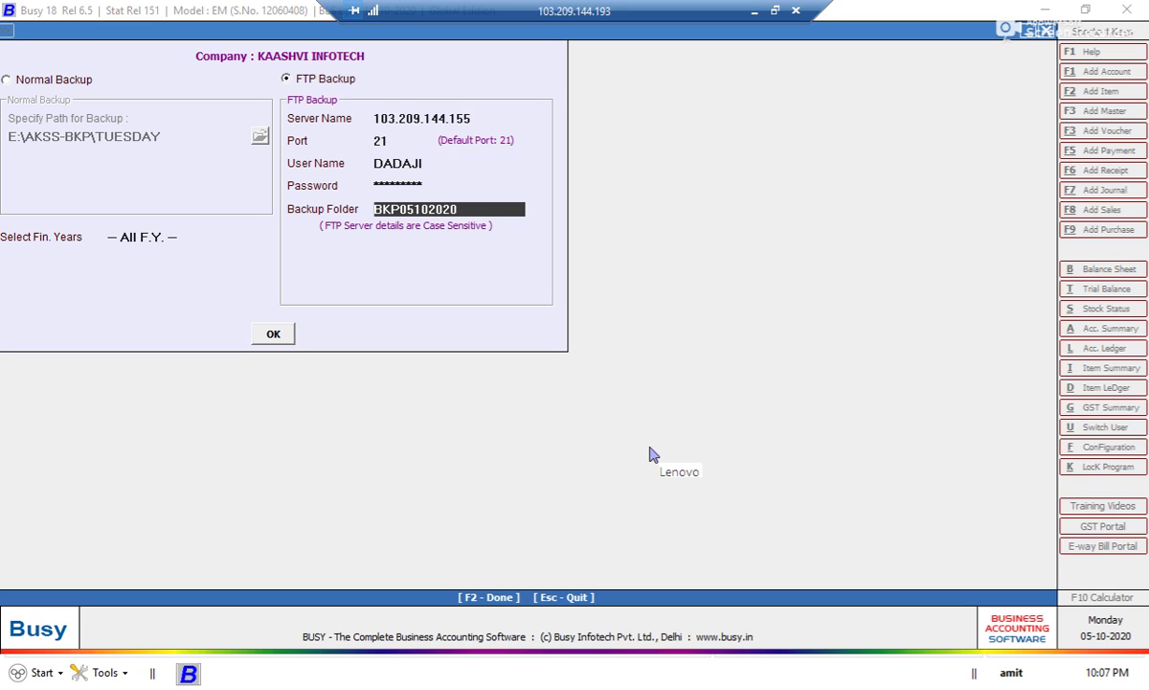
pyautogui.press('Return')
pyautogui.press('Return')
pyautogui.press('Return')
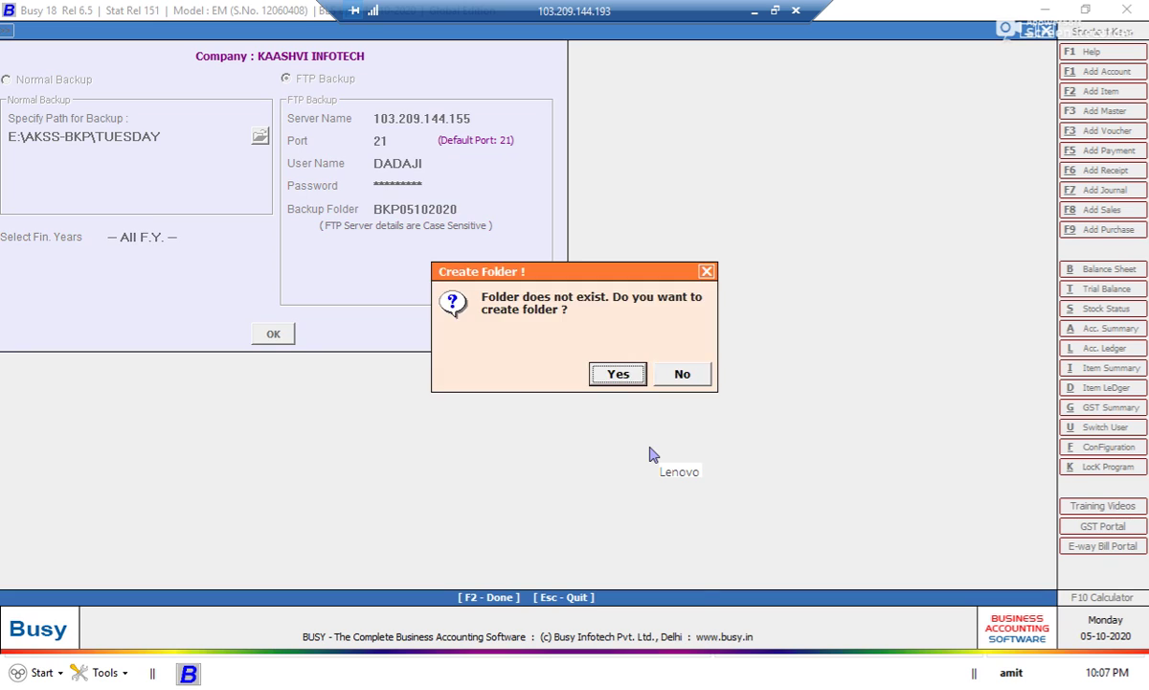
pyautogui.press('Return')
pyautogui.press('Return')
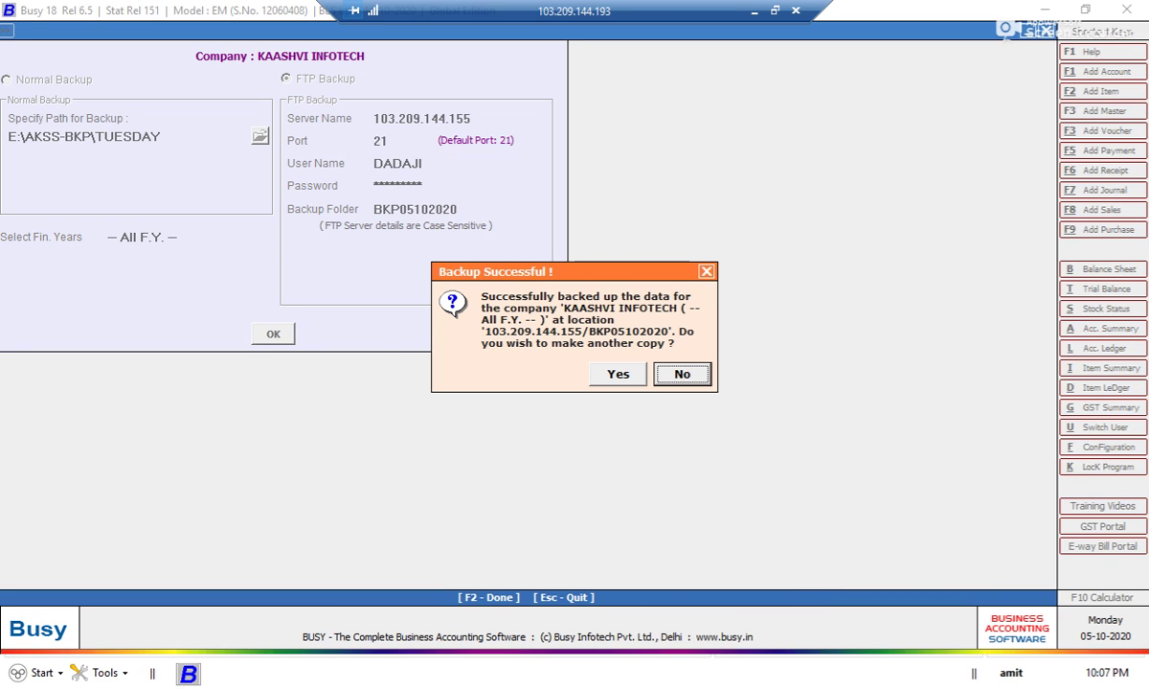
pyautogui.press('Left')
pyautogui.press('Return')
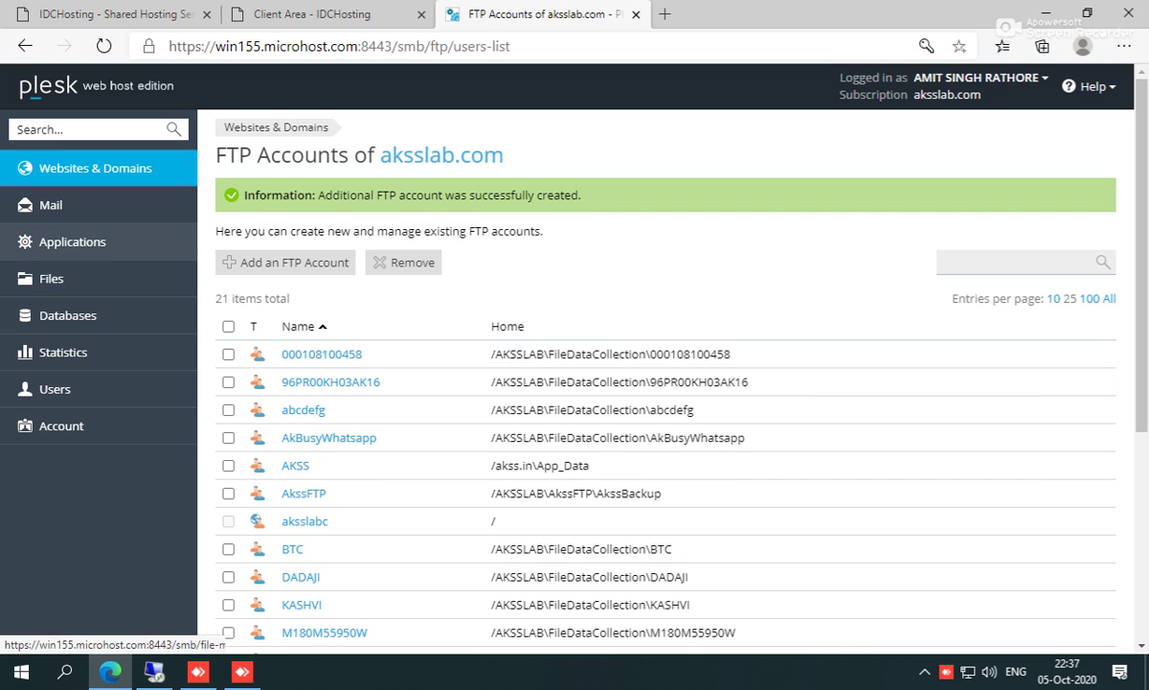
# Review the DADAJI FTP account's settings, then return and reopen aksslab.com's File Manager.
pyautogui.scroll(-2, 316, 353)
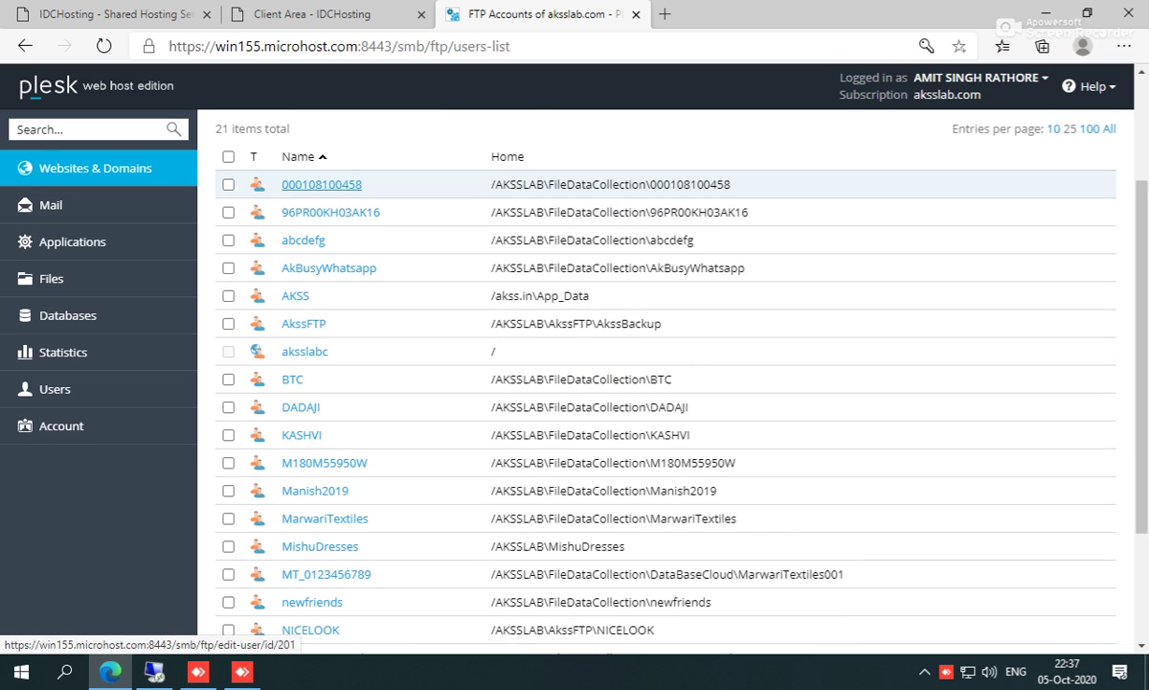
pyautogui.click(300, 400)
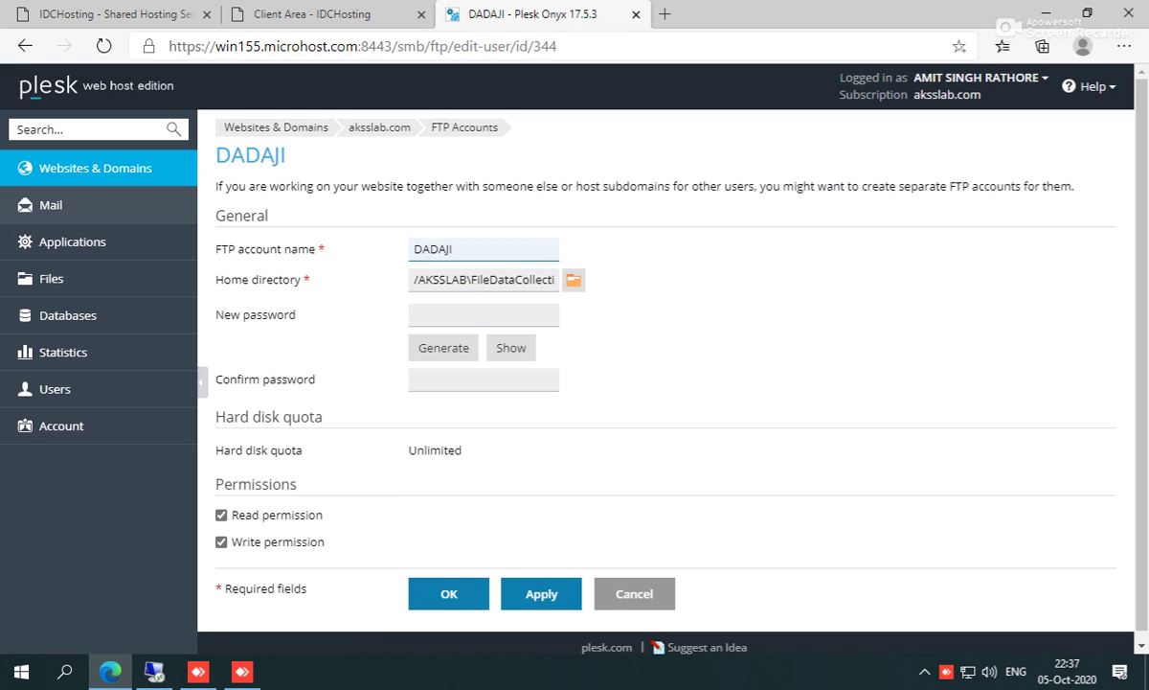
pyautogui.click(25, 46)
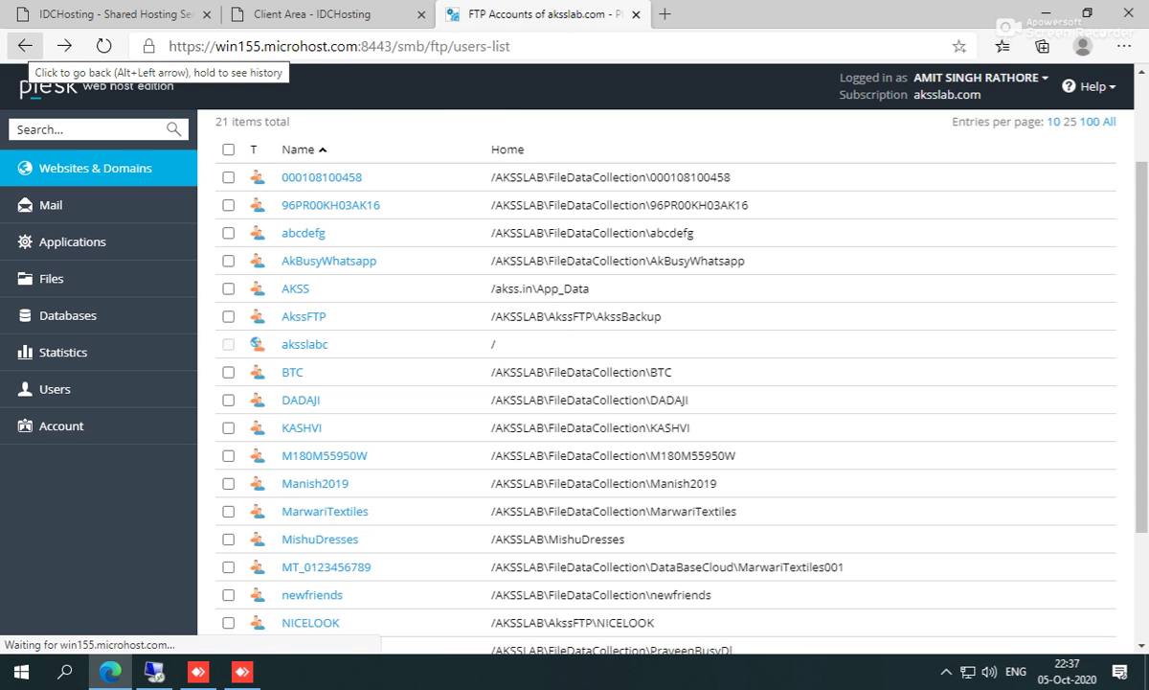
pyautogui.click(25, 46)
pyautogui.click(25, 45)
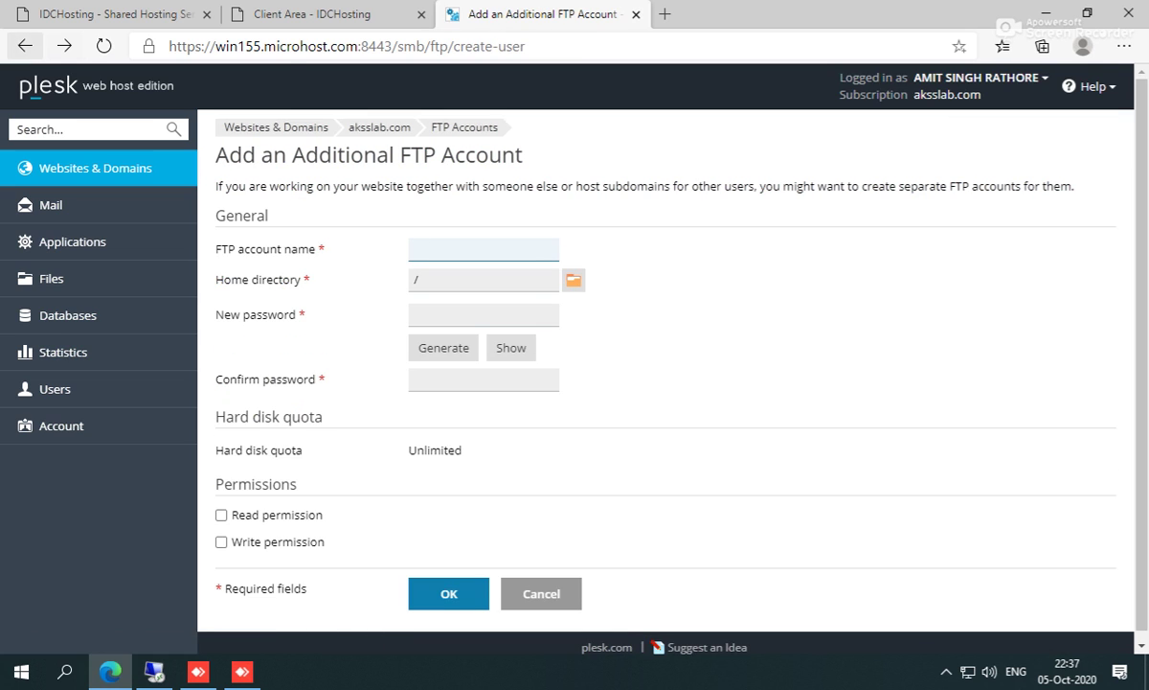
pyautogui.click(25, 46)
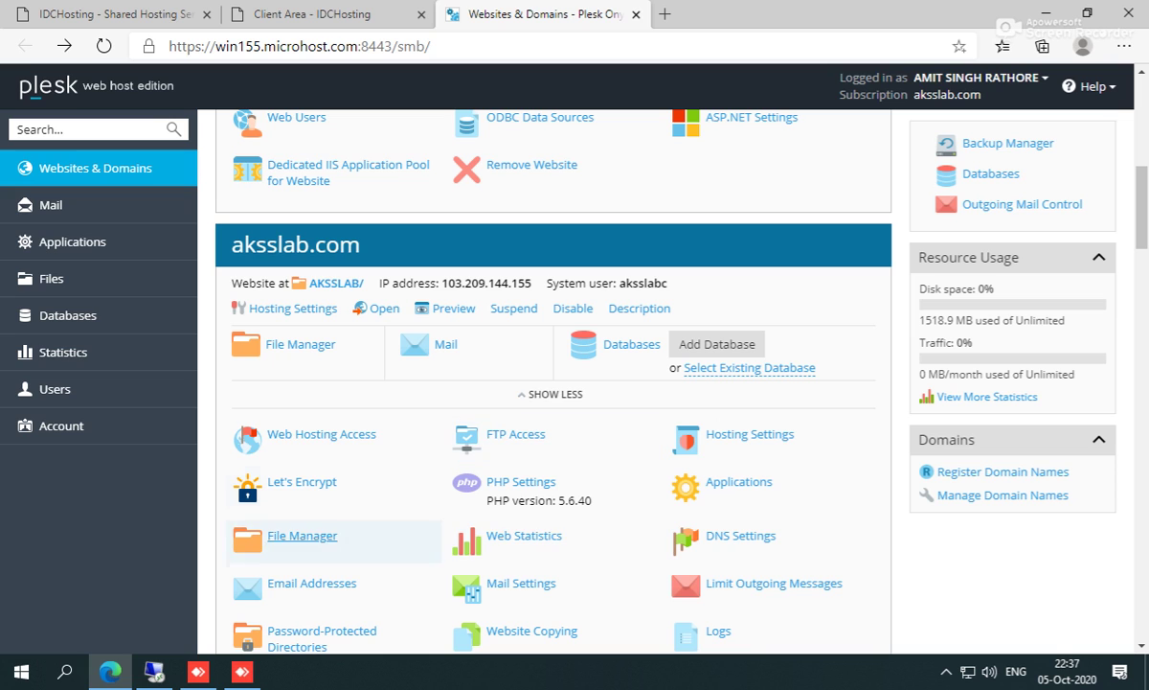
pyautogui.click(300, 344)
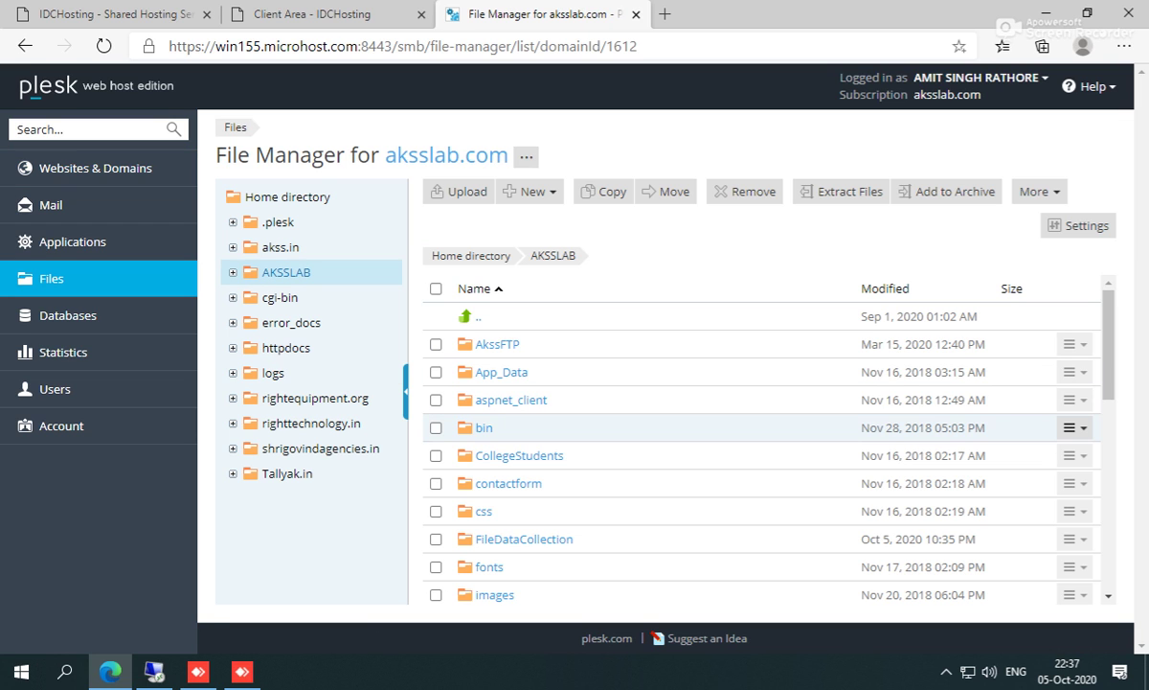
# Browse FileDataCollection > DADAJI > BKP05102020 to confirm DATA.BKP and DISK1.DB, then return to Websites & Domains.
pyautogui.click(524, 539)
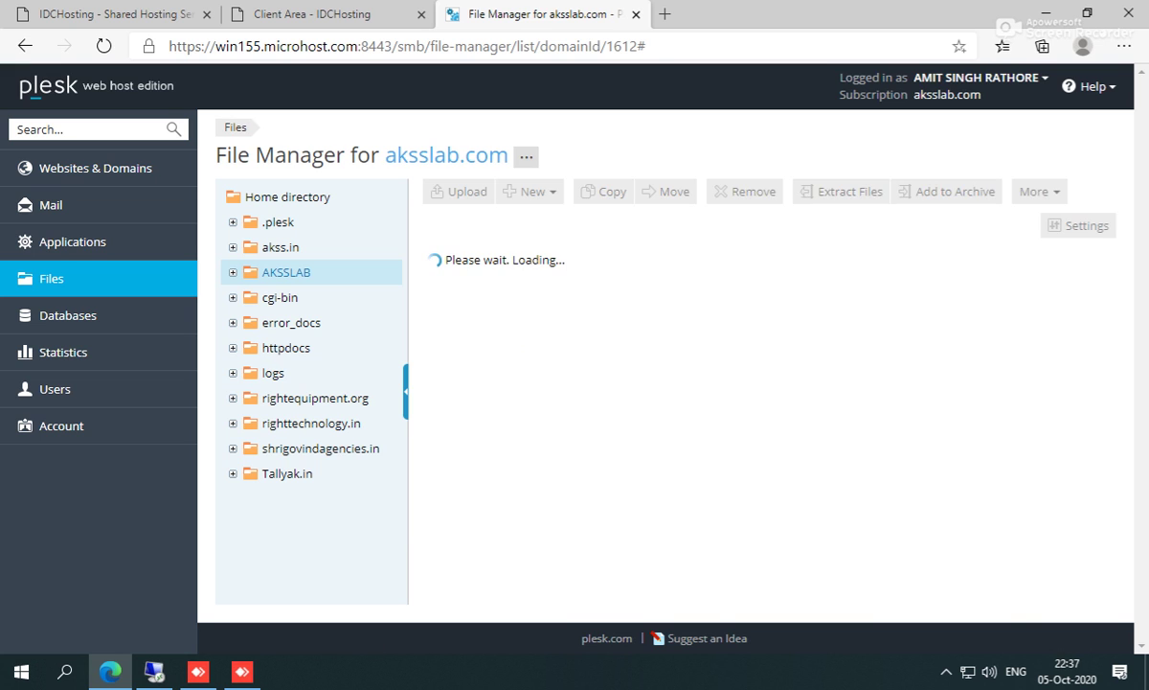
pyautogui.scroll(-1, 518, 517)
pyautogui.click(515, 465)
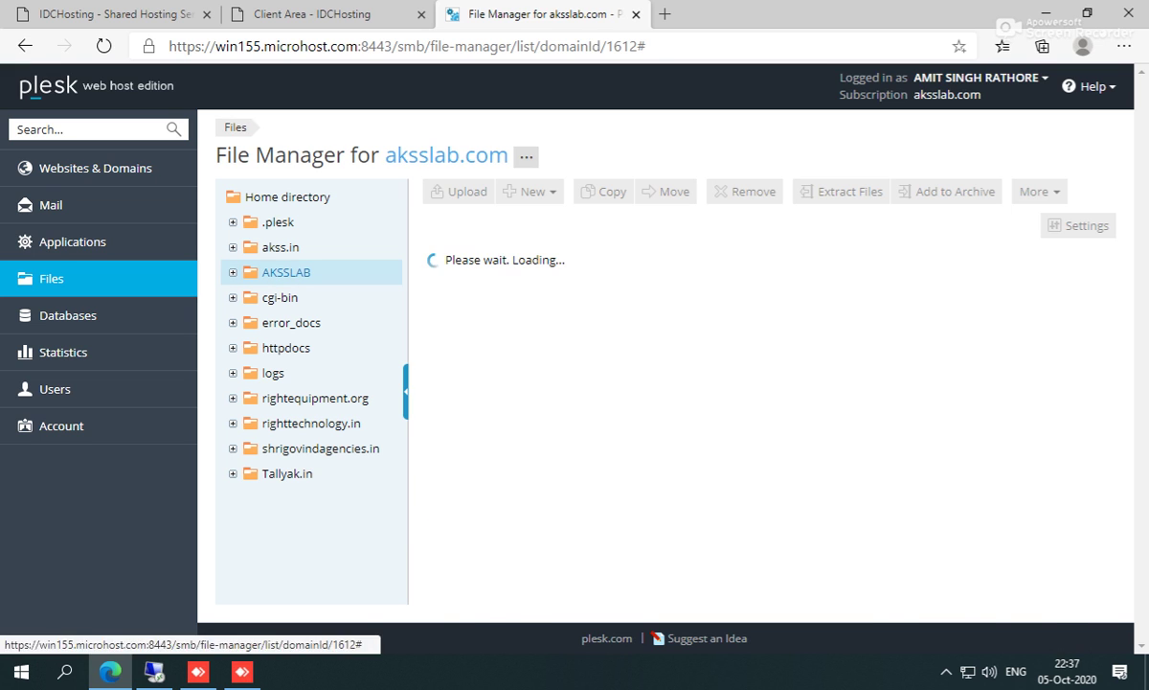
pyautogui.click(489, 341)
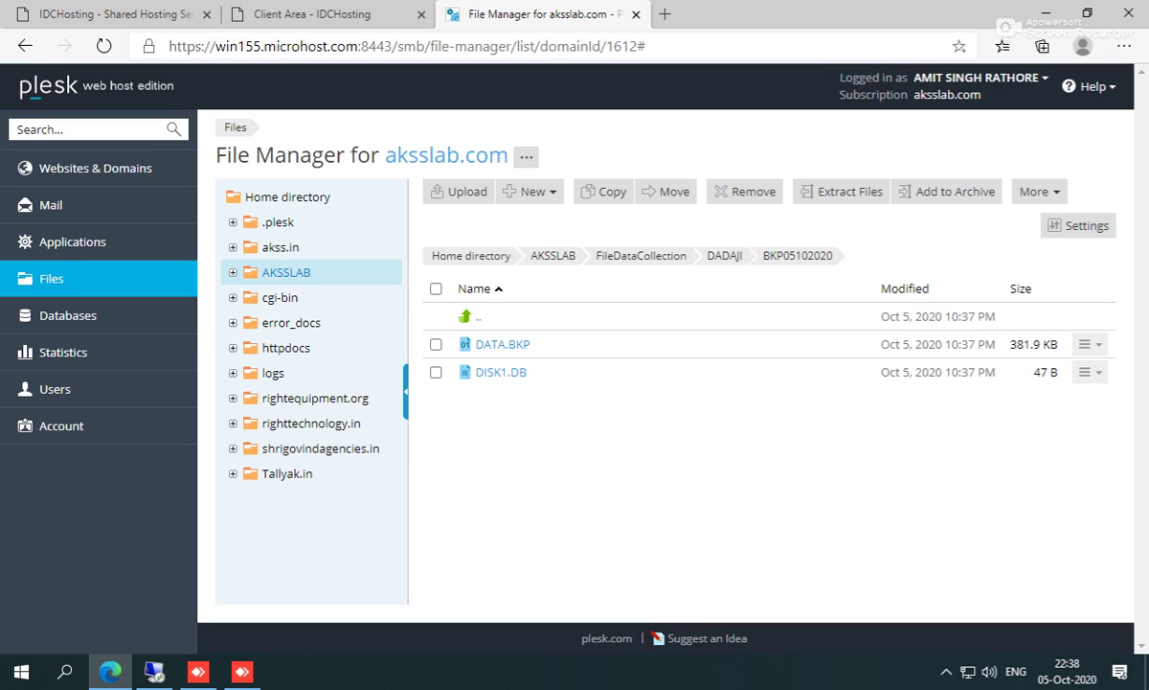
pyautogui.click(86, 168)
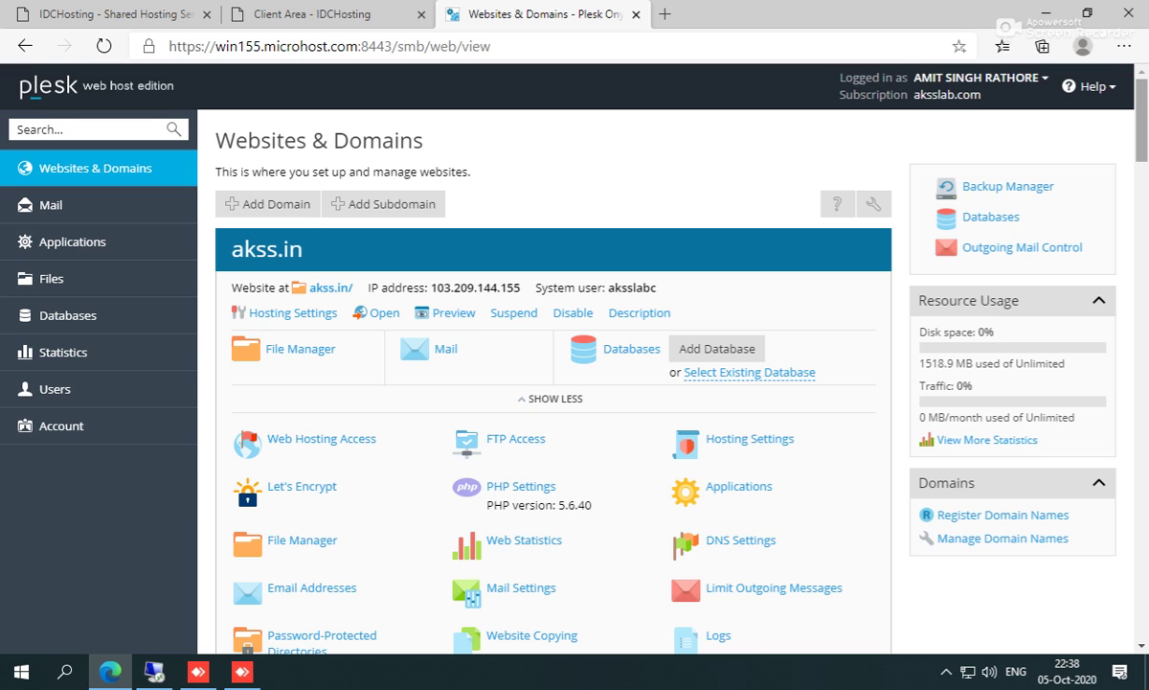
# Scroll up and down through the akss.in Websites & Domains page to review it.
pyautogui.scroll(-3, 386, 299)
pyautogui.scroll(-2, 386, 299)
pyautogui.scroll(-2, 386, 299)
pyautogui.scroll(5, 386, 111)
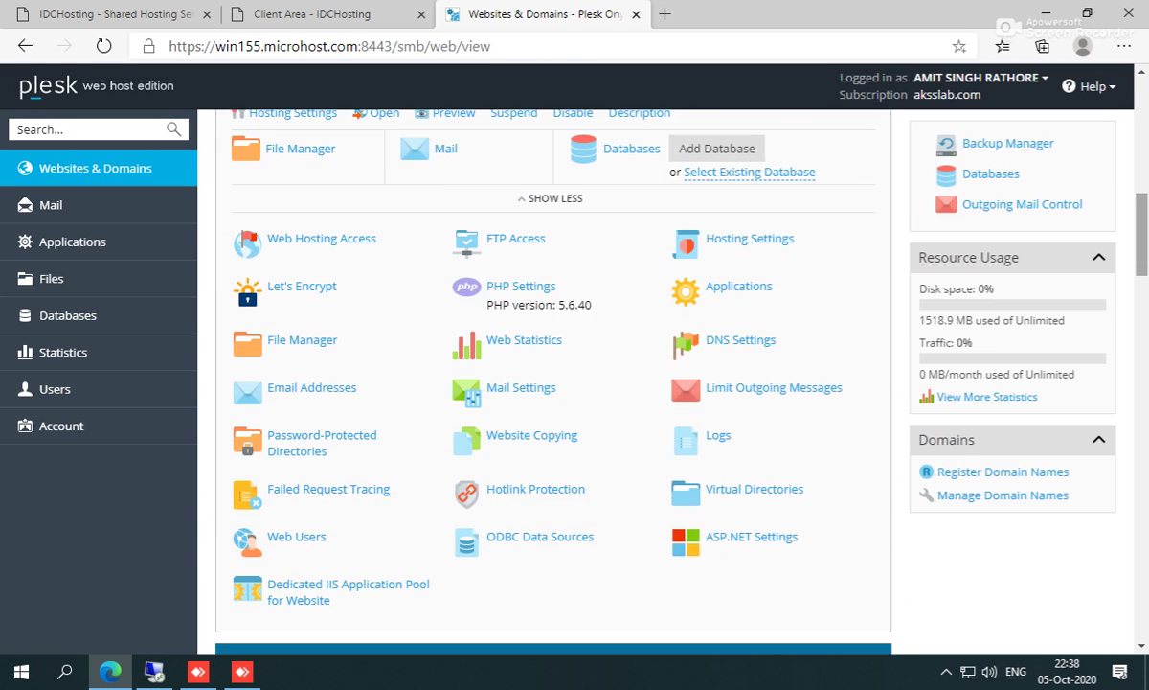
pyautogui.scroll(1, 386, 111)
pyautogui.scroll(-1, 386, 165)
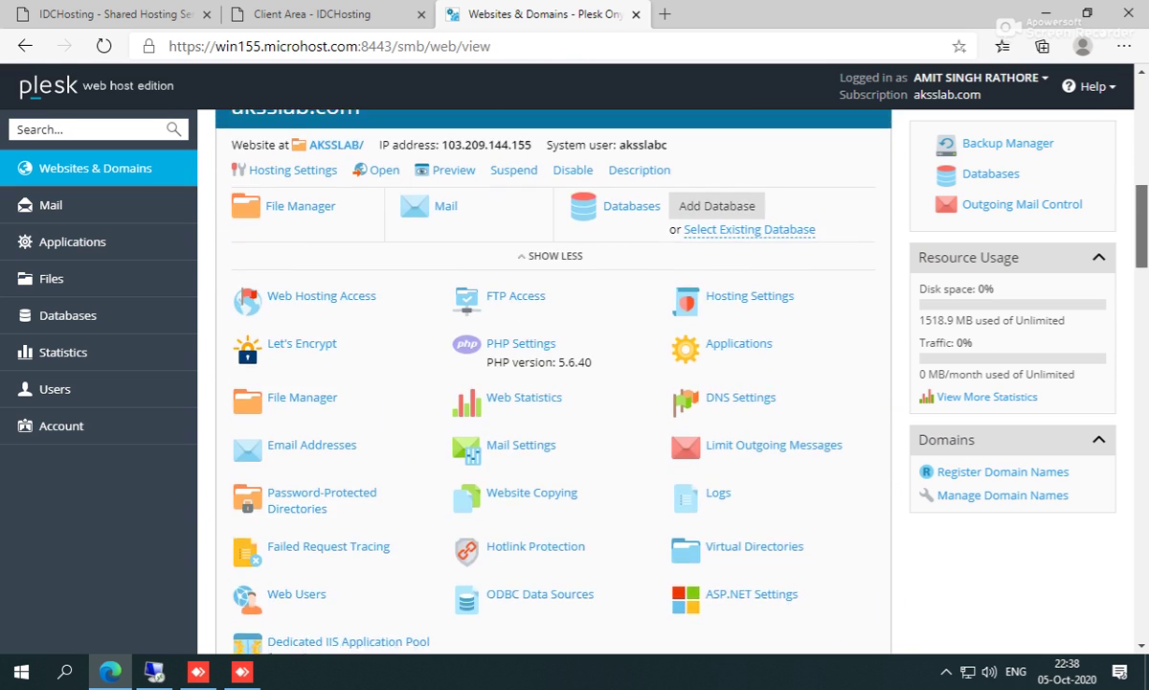
pyautogui.scroll(1, 386, 165)
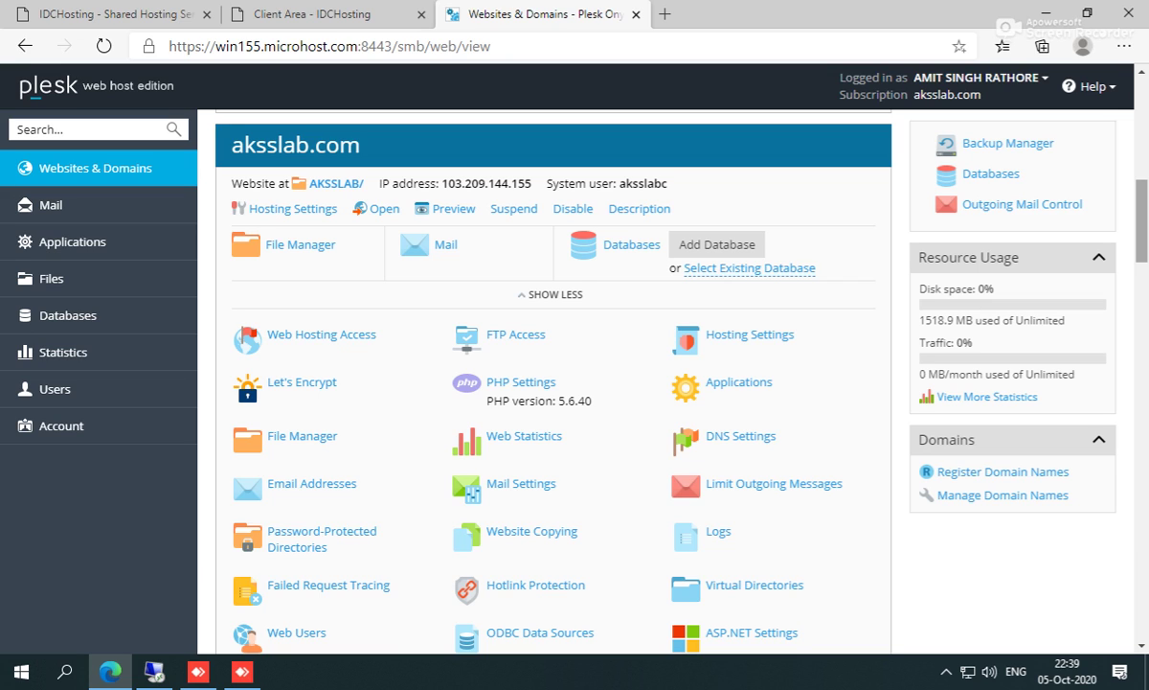
pyautogui.scroll(1, 386, 201)
pyautogui.scroll(1, 386, 201)
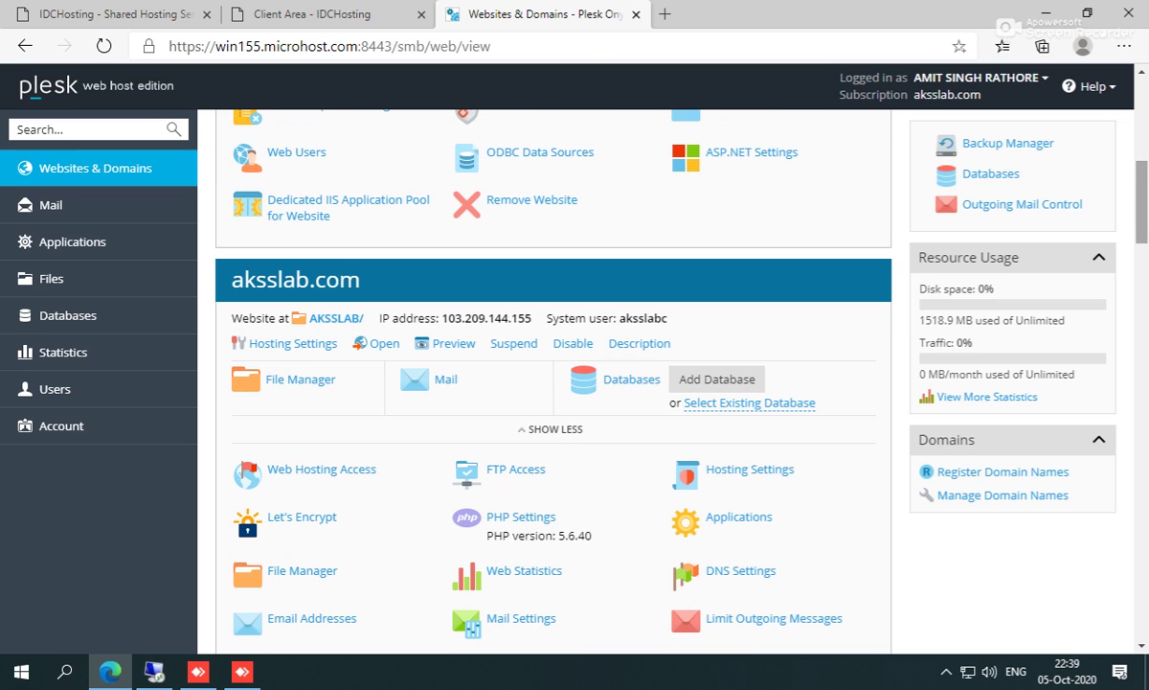
pyautogui.moveTo(1140, 241); pyautogui.dragTo(1139, 233)
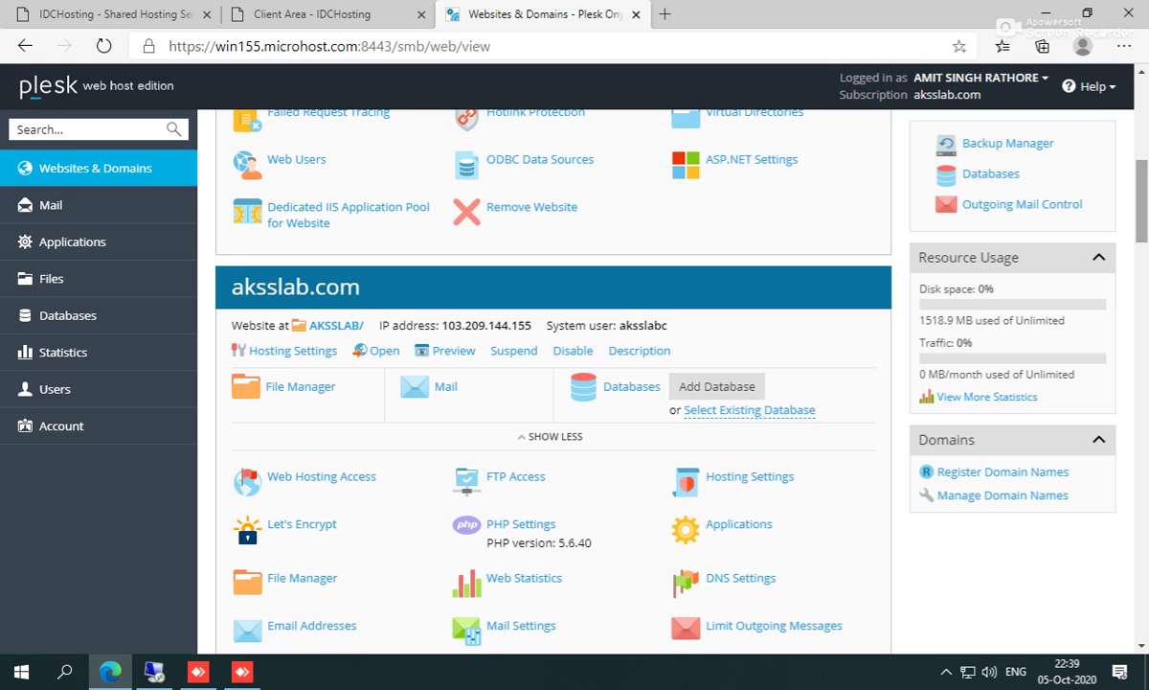
pyautogui.scroll(-1, 1140, 233)
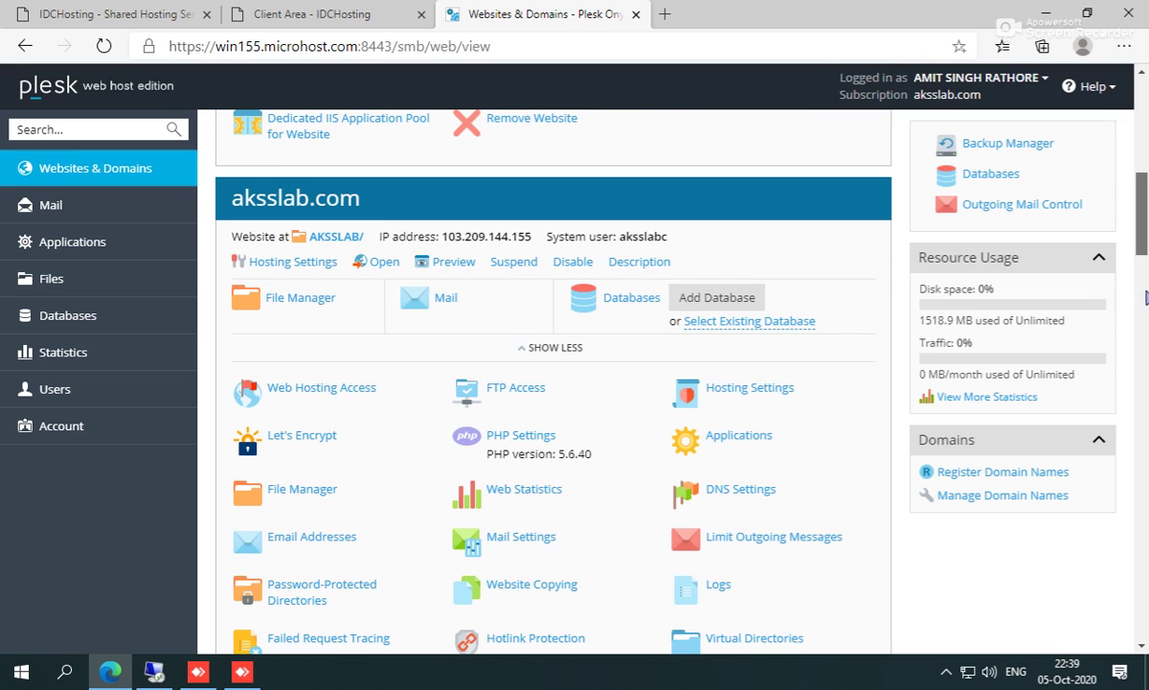
pyautogui.scroll(8, 1146, 297)
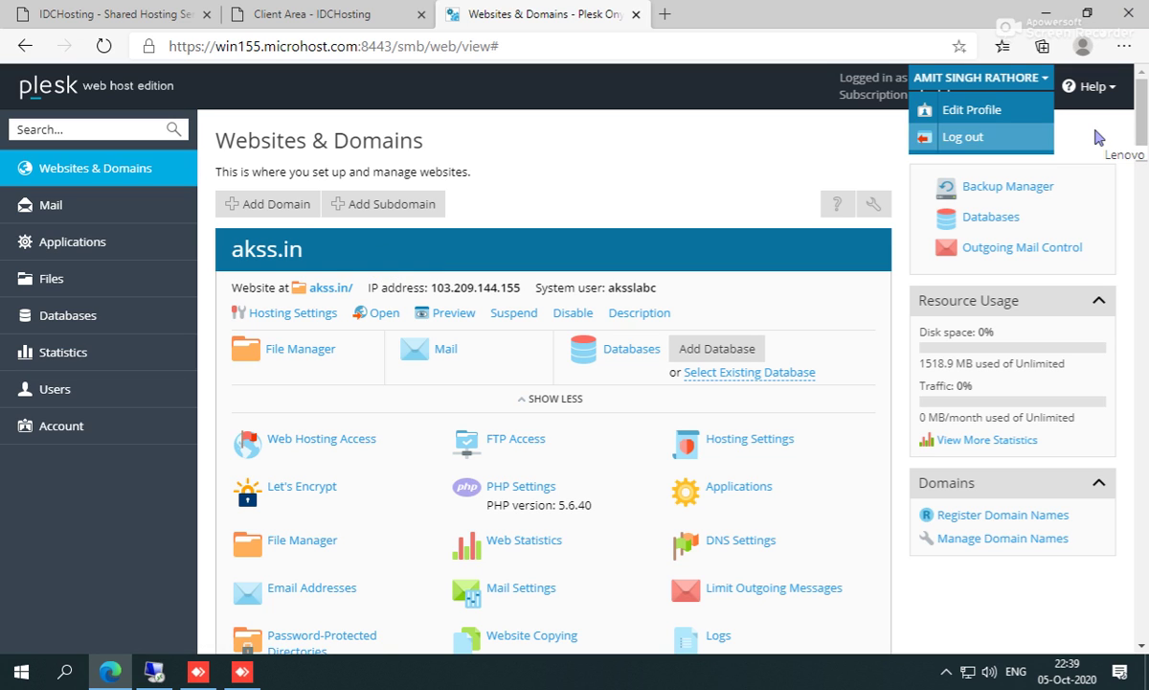
# Log out of Plesk and the IDCHosting client area, closing both browser tabs.
pyautogui.press('Return')
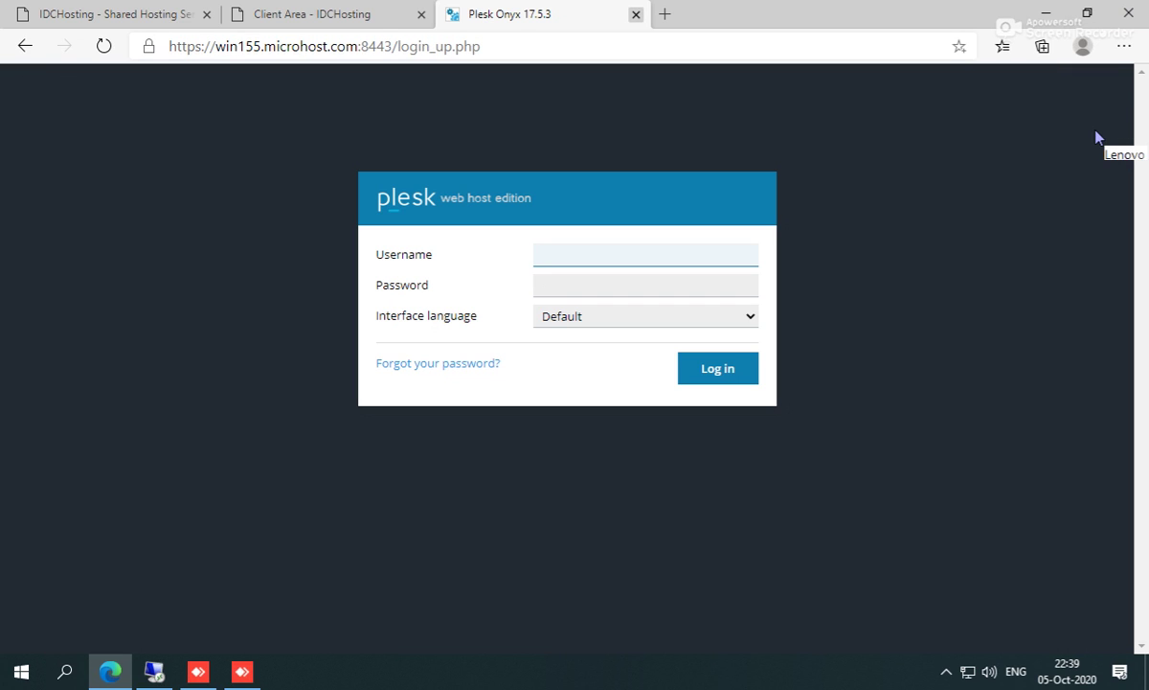
pyautogui.hotkey('ctrl', 'w')
pyautogui.press('Home')
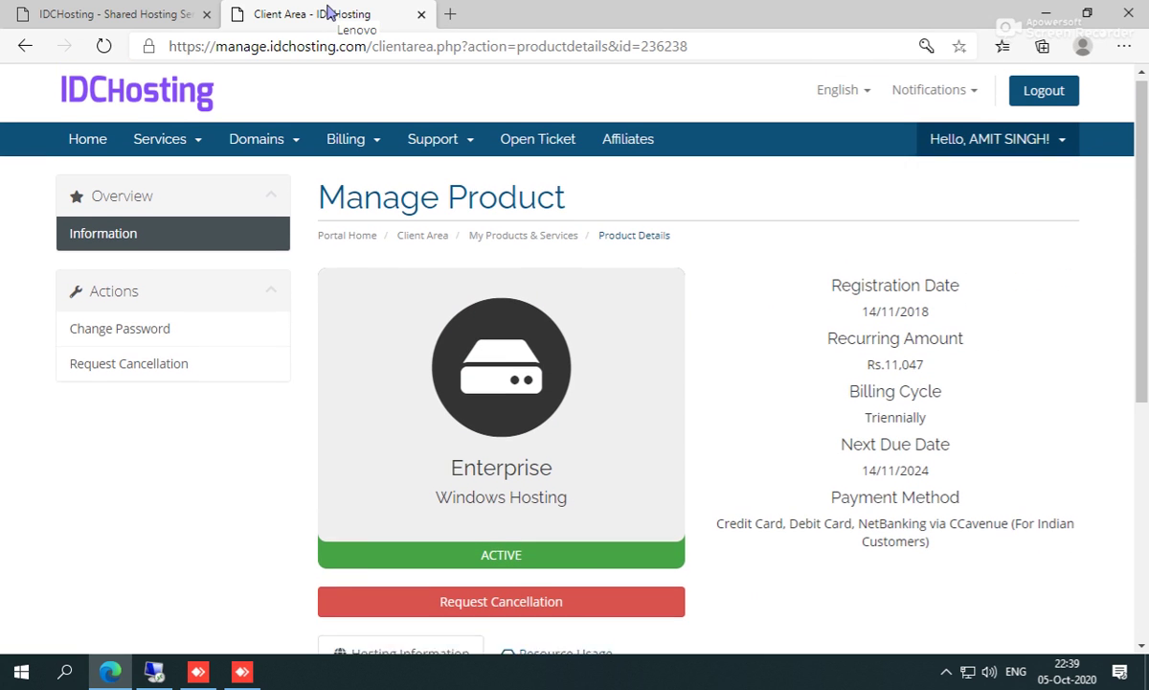
pyautogui.press('Return')
pyautogui.press('Up')
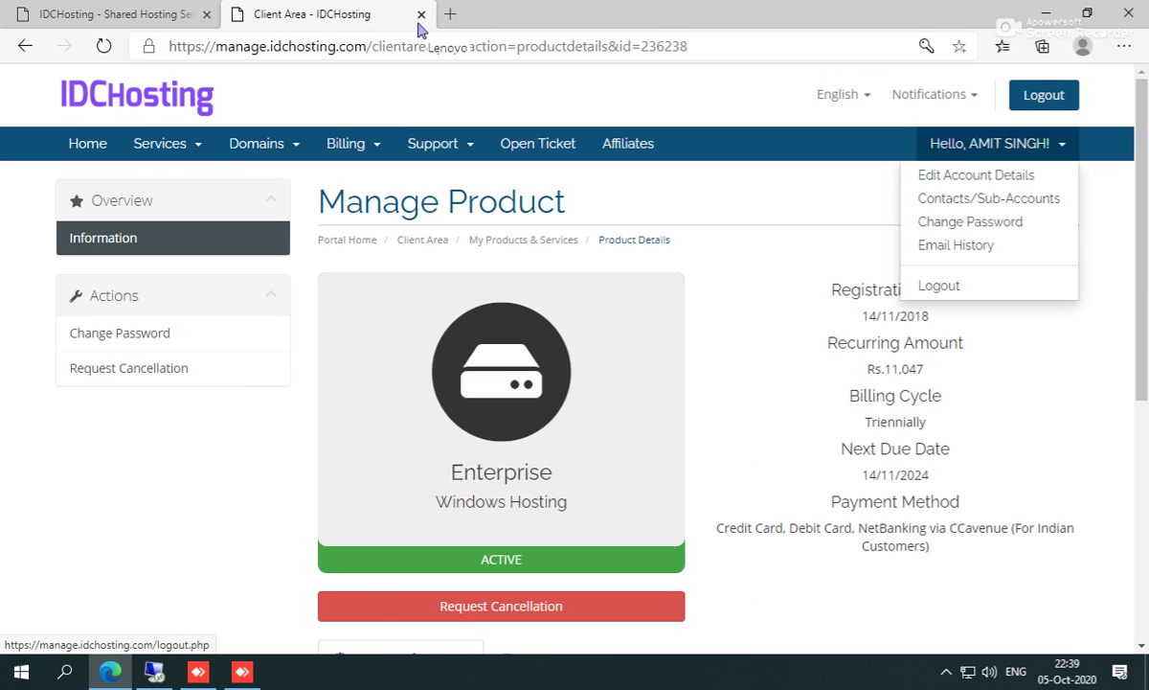
pyautogui.press('Return')
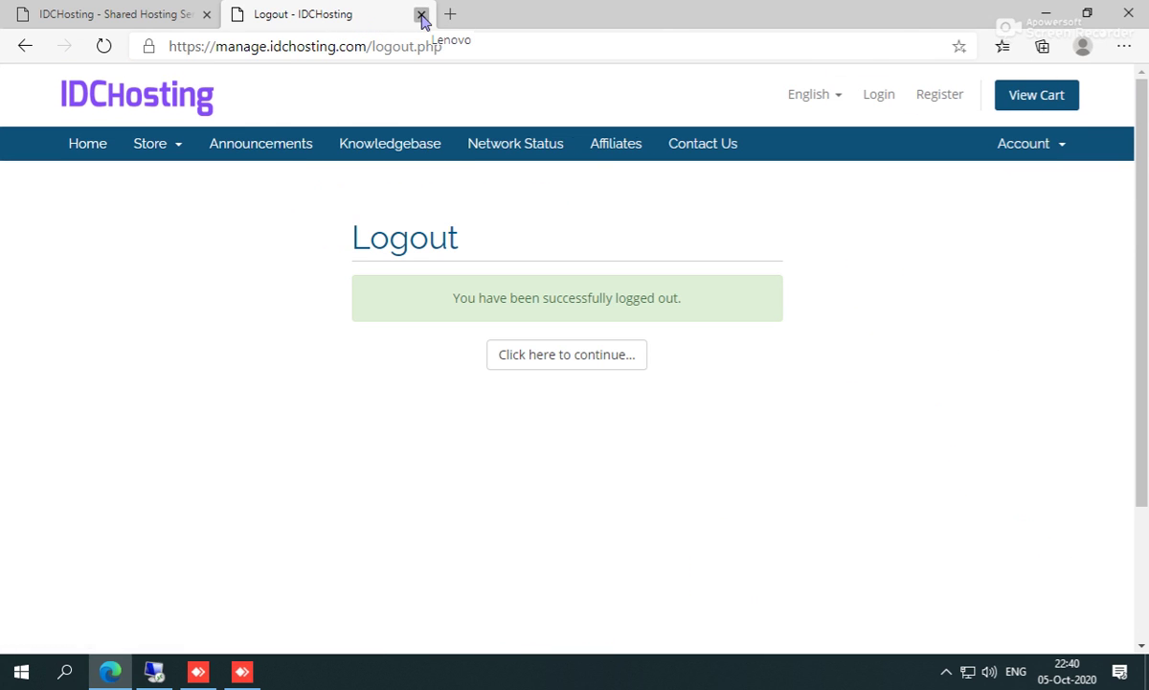
pyautogui.click(421, 15)
# Close both AnyDesk windows from the taskbar and reveal the hidden background apps.
pyautogui.rightClick(243, 671)
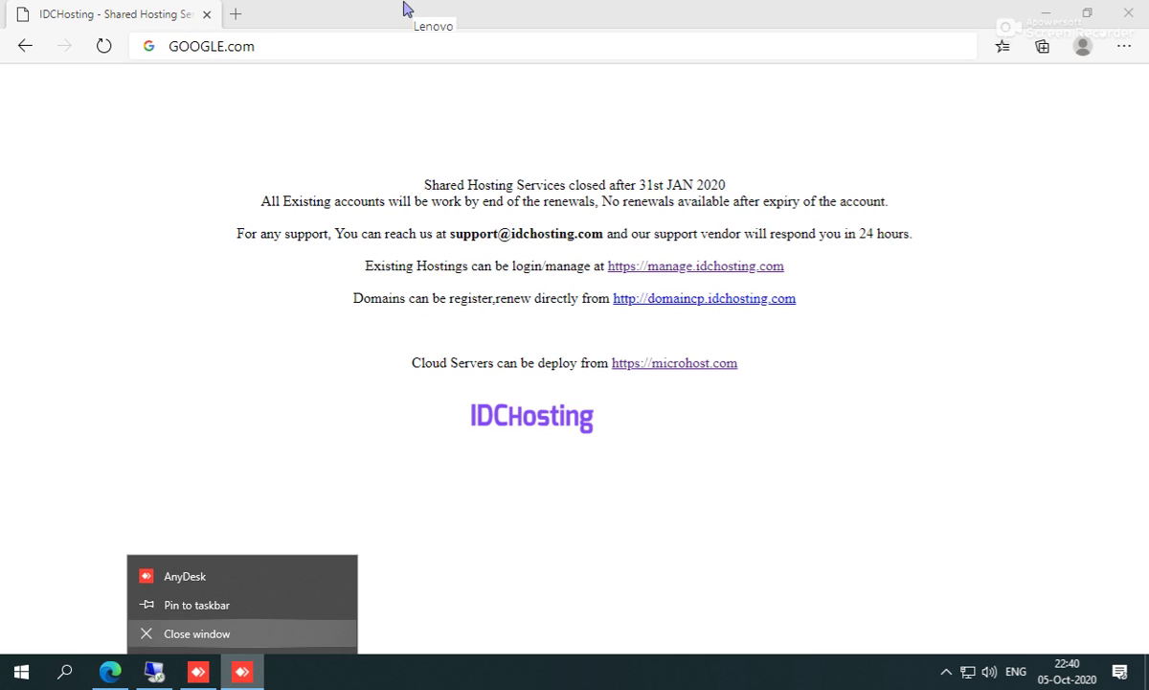
pyautogui.click(191, 628)
pyautogui.rightClick(198, 670)
pyautogui.click(191, 630)
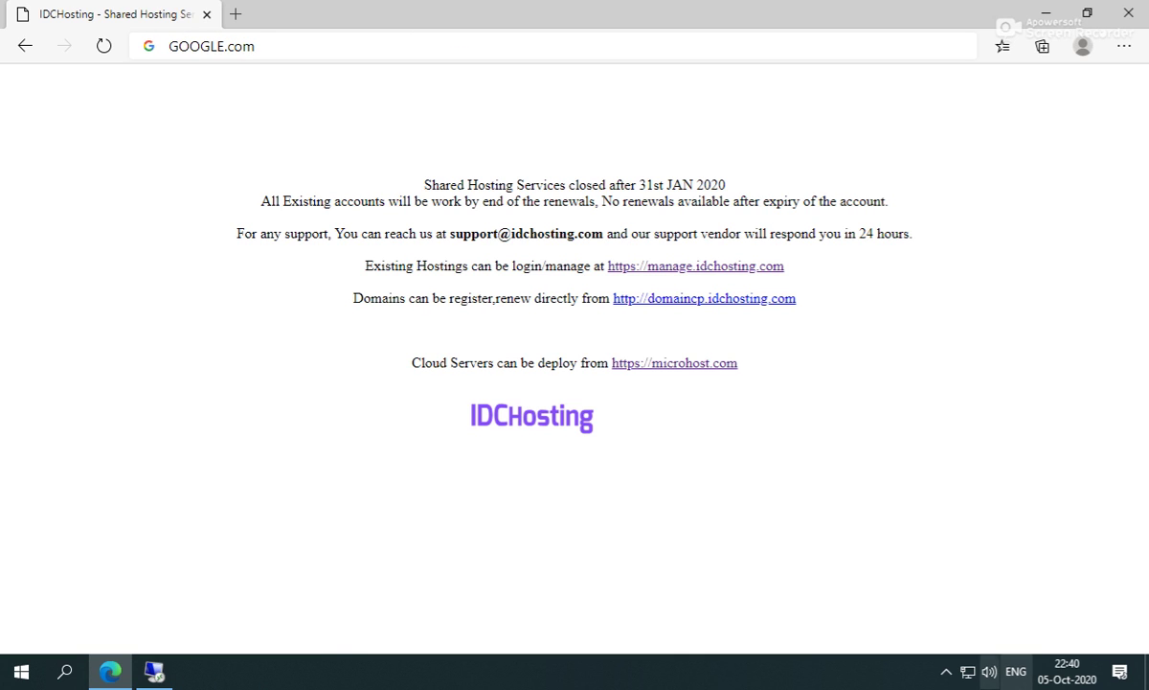
pyautogui.click(946, 671)
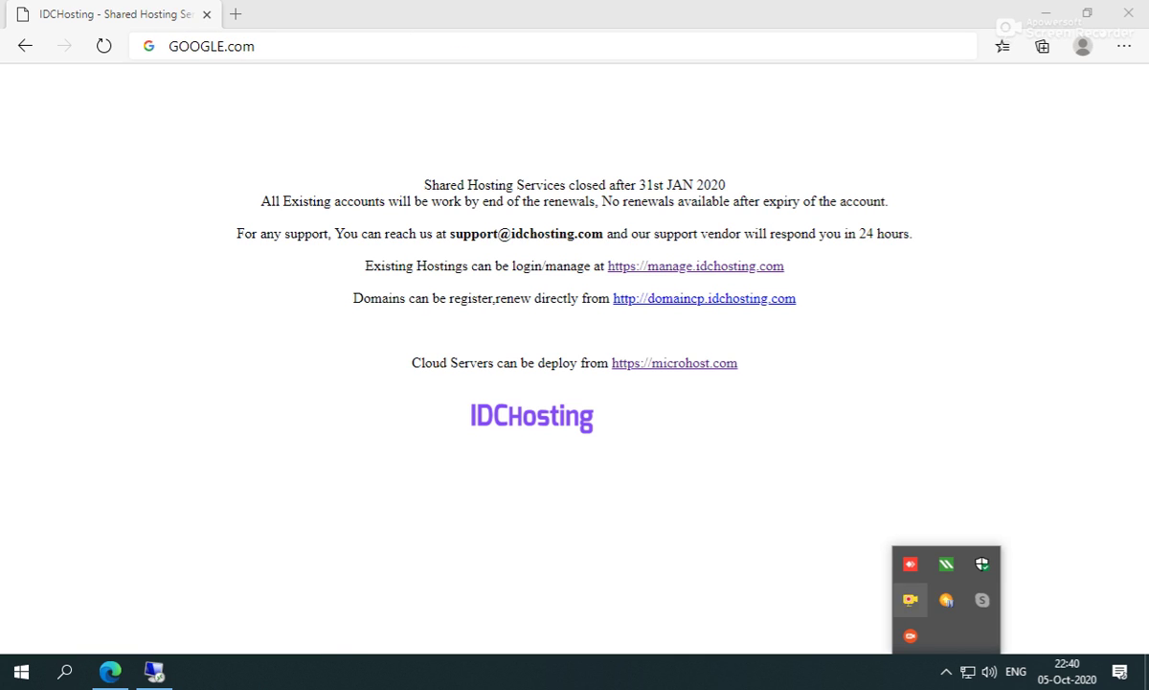